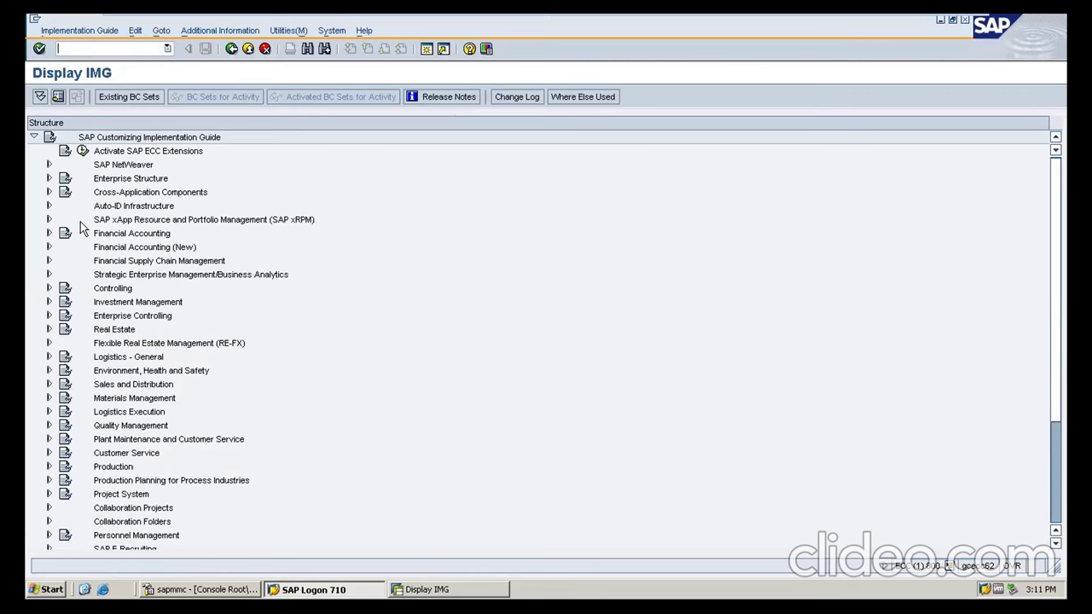
# View the Define valuation level activity under Enterprise Structure, Definition, Logistics - General, and return to the implementation guide.
pyautogui.click(49, 179)
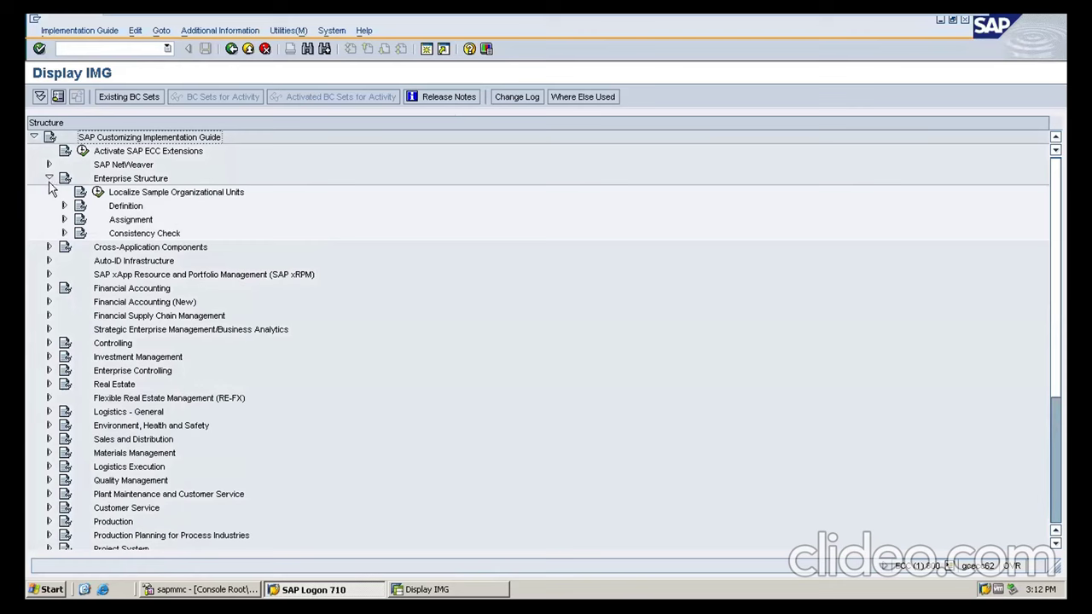
pyautogui.click(64, 207)
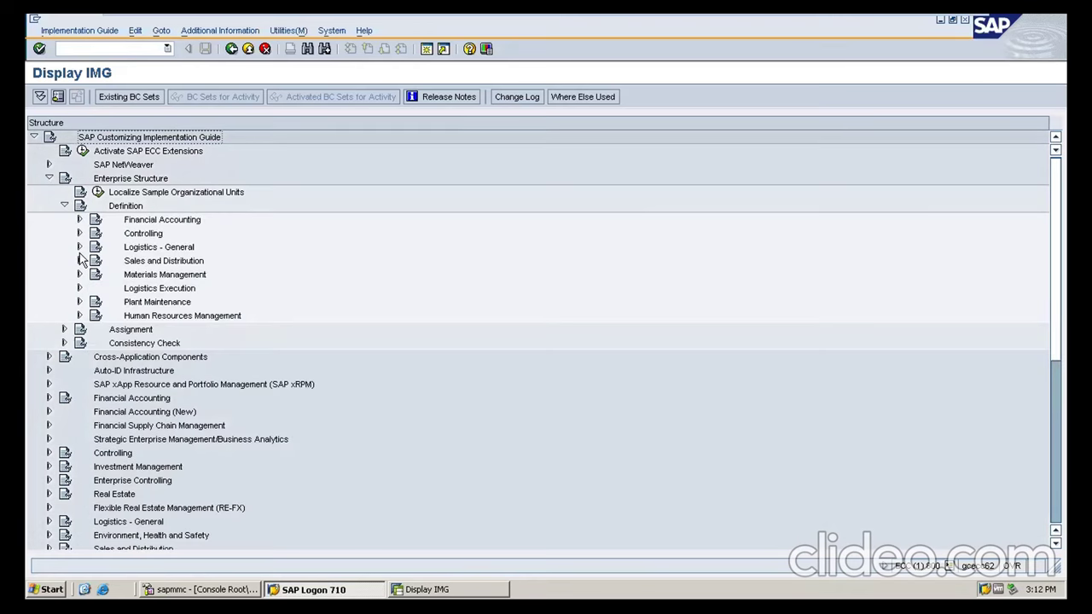
pyautogui.click(80, 246)
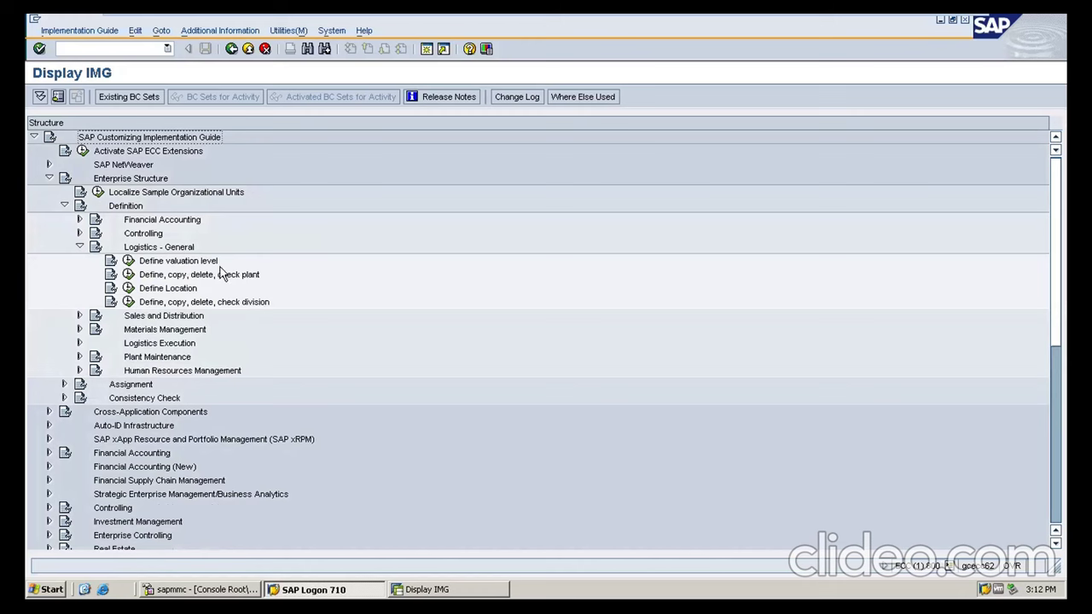
pyautogui.click(128, 260)
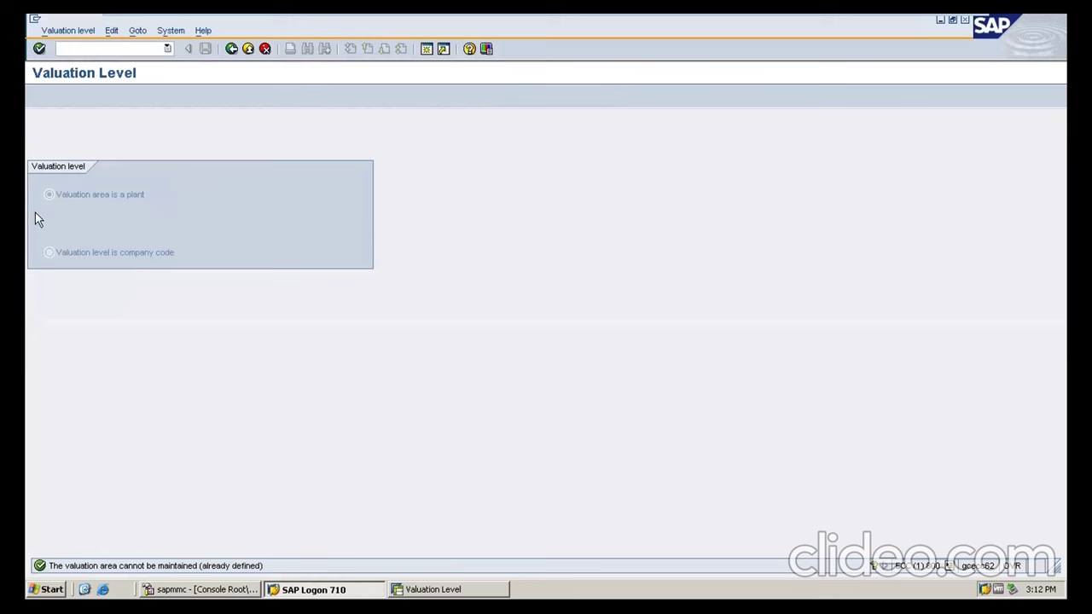
pyautogui.click(231, 50)
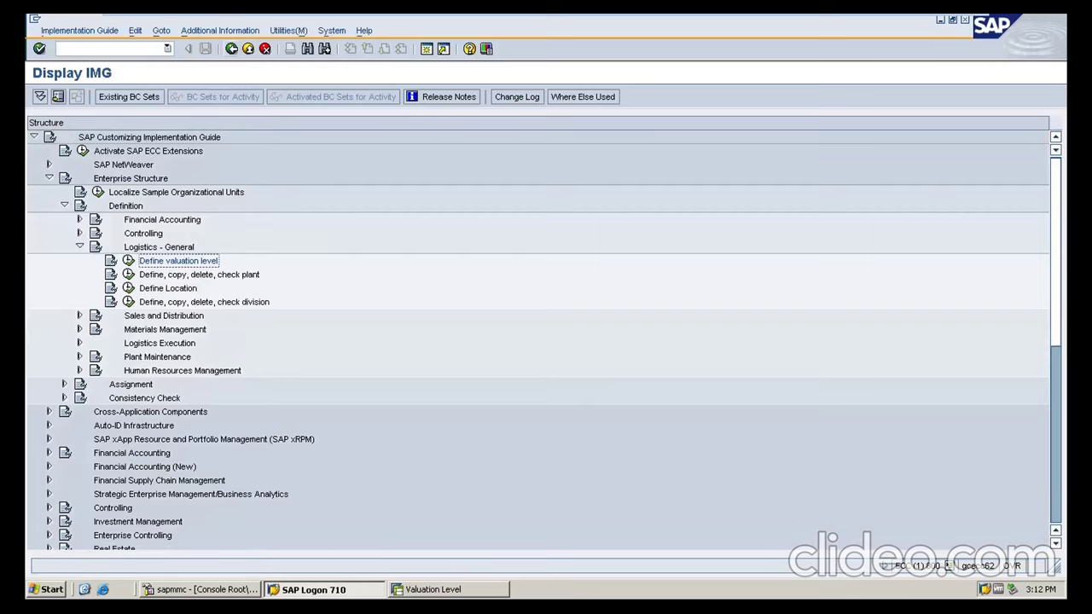
# Collapse the Logistics - General, Definition and Enterprise Structure nodes of the implementation guide.
pyautogui.click(79, 246)
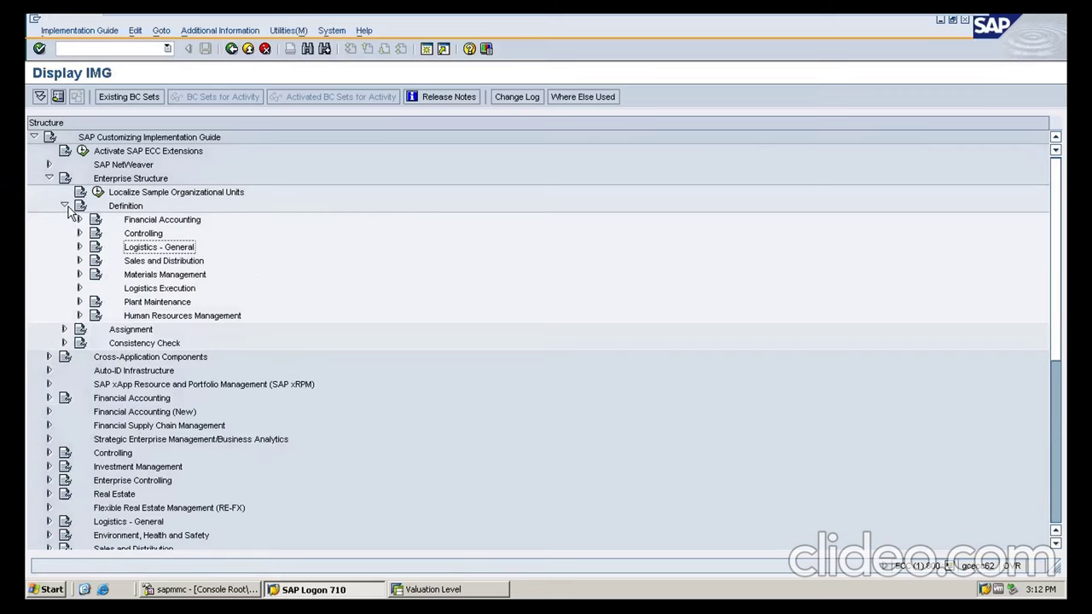
pyautogui.click(65, 206)
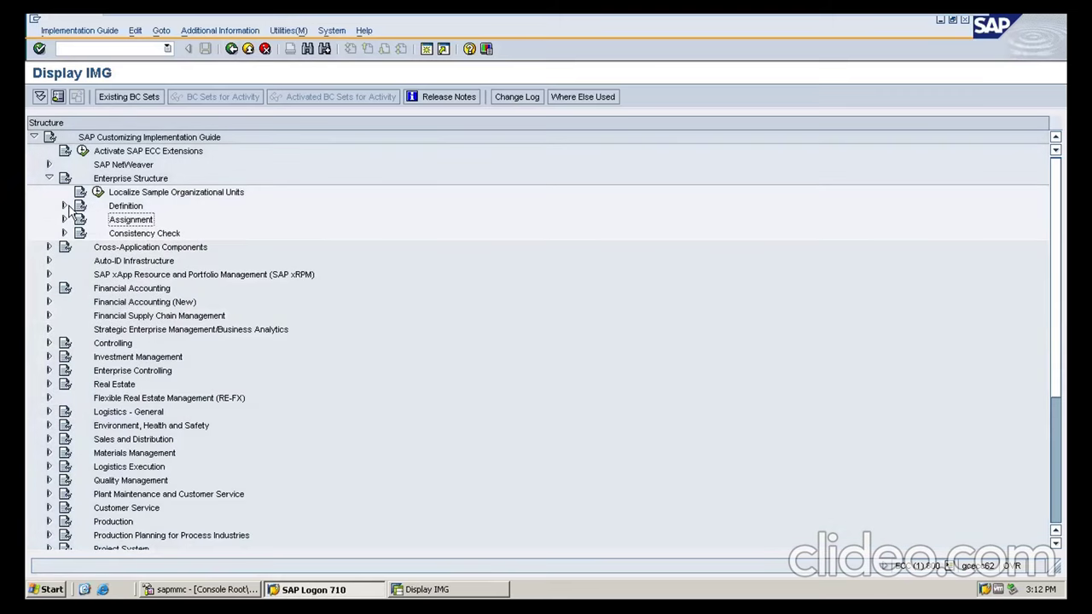
pyautogui.click(49, 178)
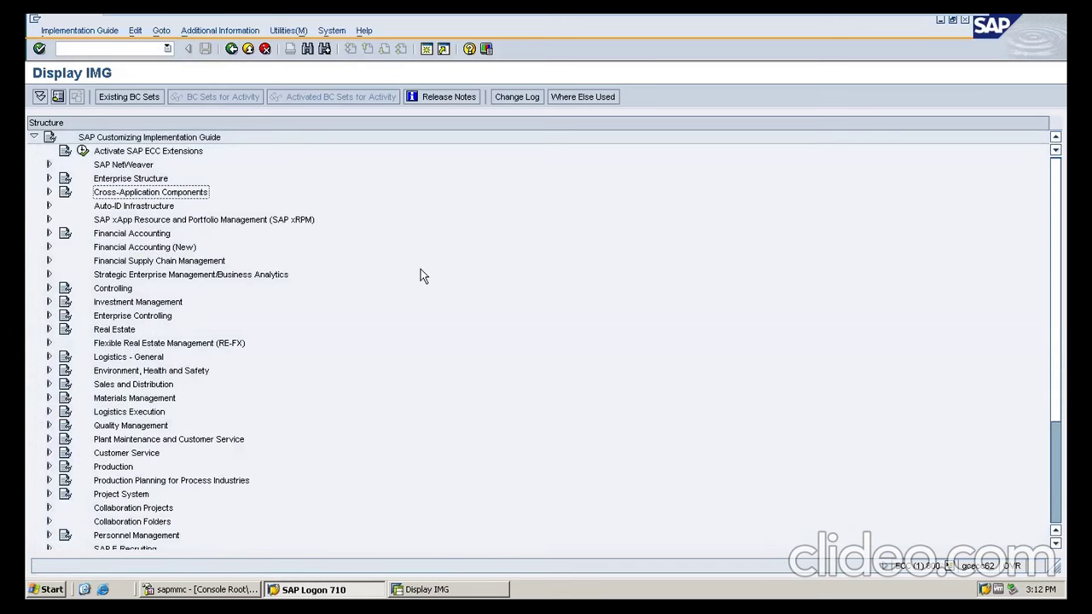
# Start the Create Material transaction in a separate session.
pyautogui.click(87, 49)
pyautogui.write('/nspro')
pyautogui.press('Return')
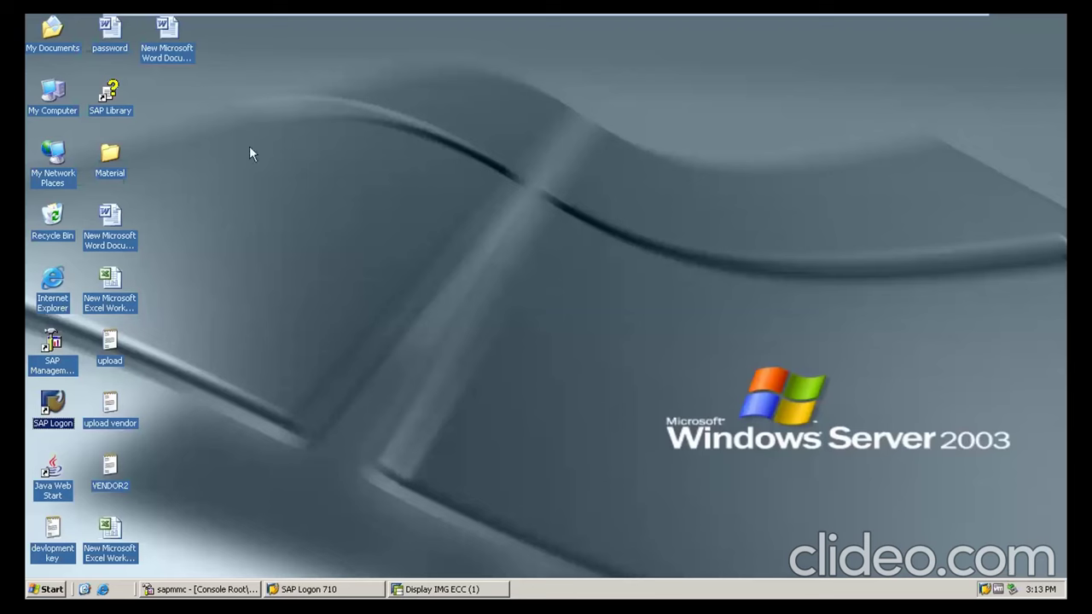
# Open the New Microsoft Word Document from the desktop and dismiss document recovery, keeping the recovered files.
pyautogui.doubleClick(179, 51)
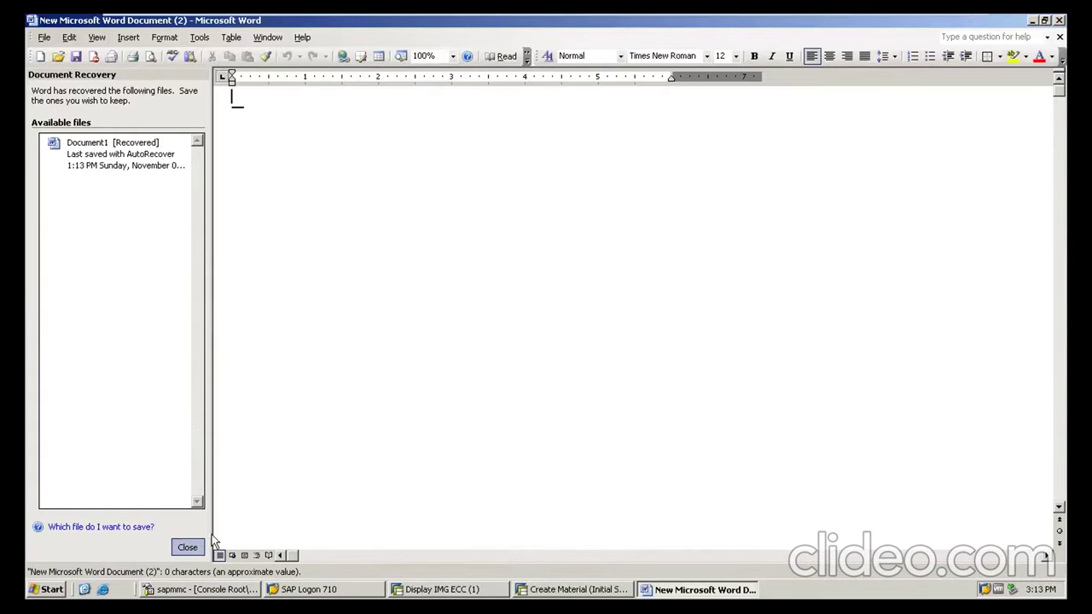
pyautogui.click(187, 547)
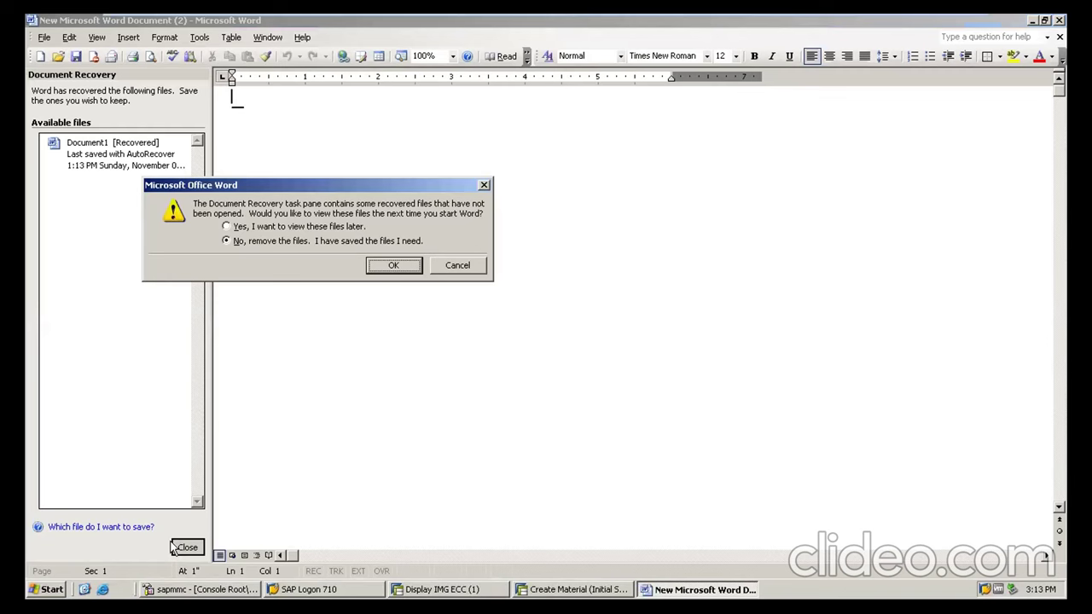
pyautogui.click(256, 226)
pyautogui.click(393, 265)
# Write the entries "Material type", "Valuation grouping code" and "Movement type" on separate lines of the Word document.
pyautogui.write('Material ty')
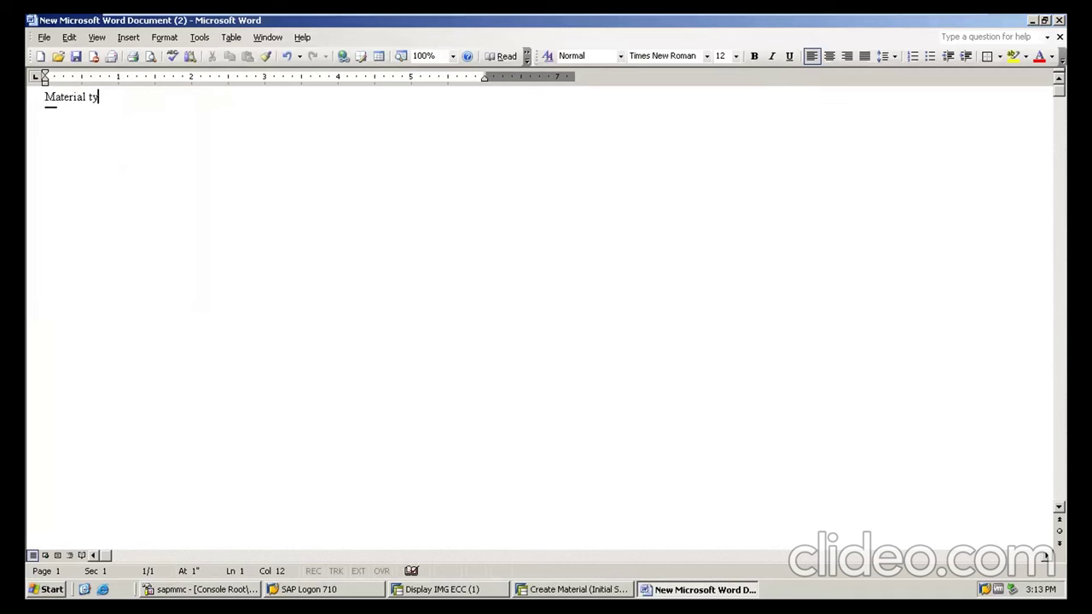
pyautogui.write('pe')
pyautogui.press('Return')
pyautogui.write('Valuation grouping code')
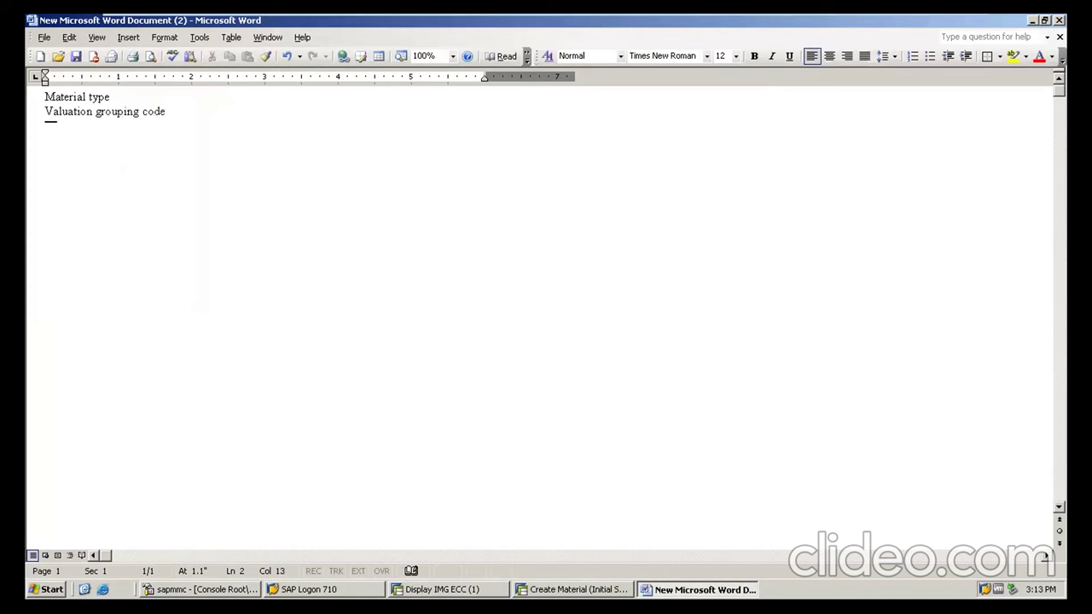
pyautogui.press('Return')
pyautogui.write('Movement type')
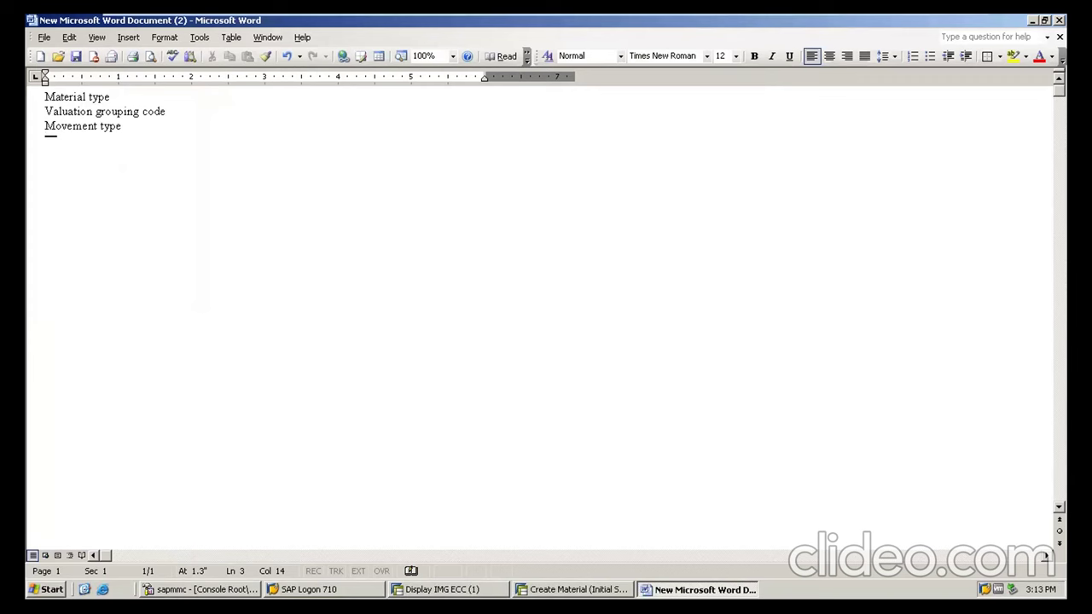
pyautogui.press('Return')
# Add a line reading "Materil groups-" directly below the "Material type-" entry.
pyautogui.click(113, 96)
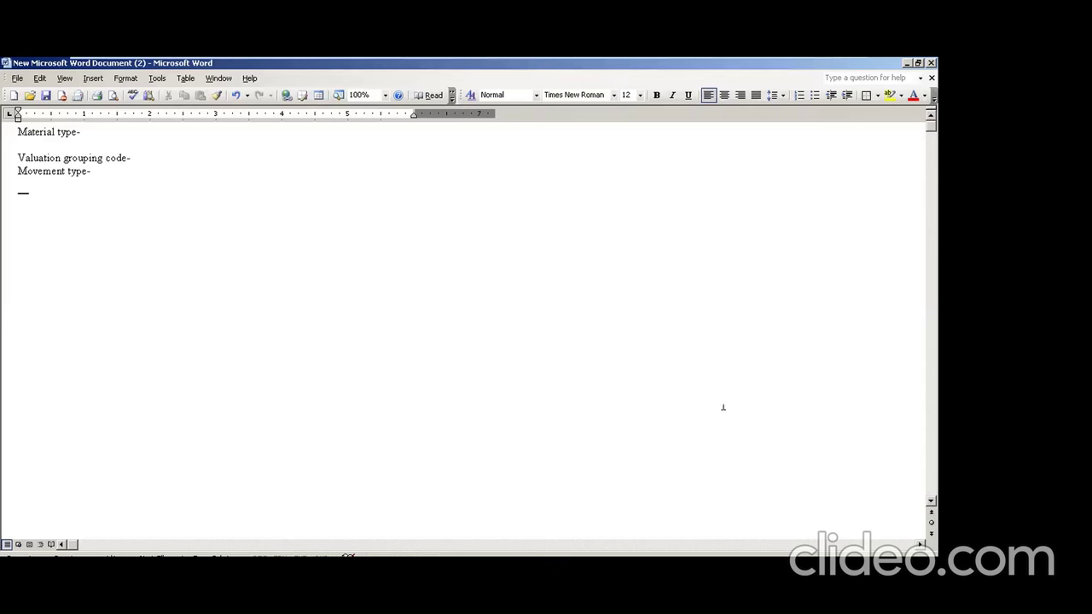
pyautogui.press('Return')
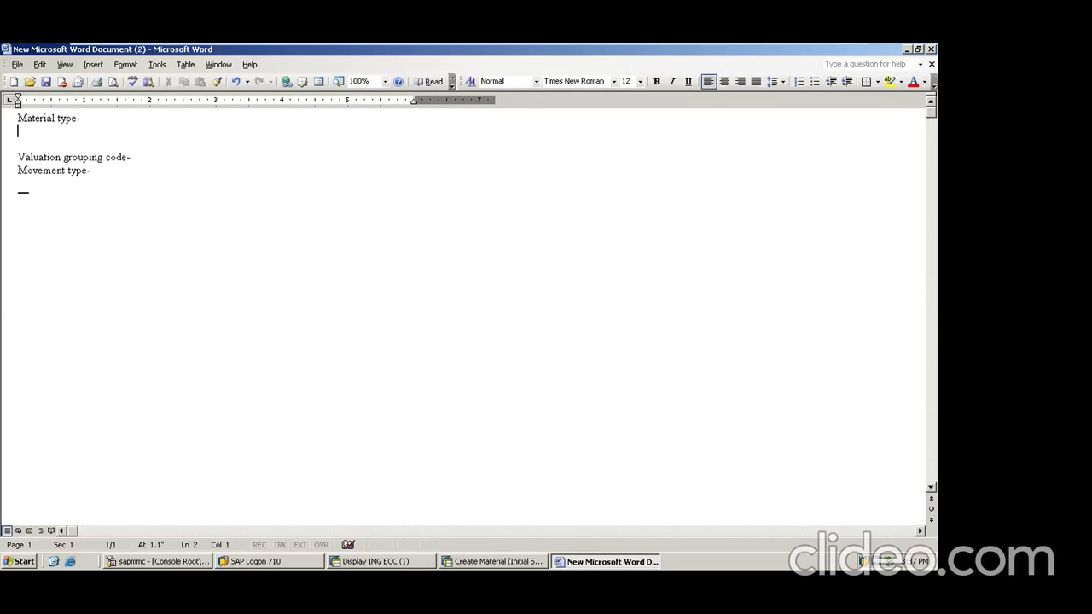
pyautogui.write('Materil')
pyautogui.moveTo(213, 49)
pyautogui.write('groups-')
pyautogui.press('Up')
pyautogui.write('1 accou')
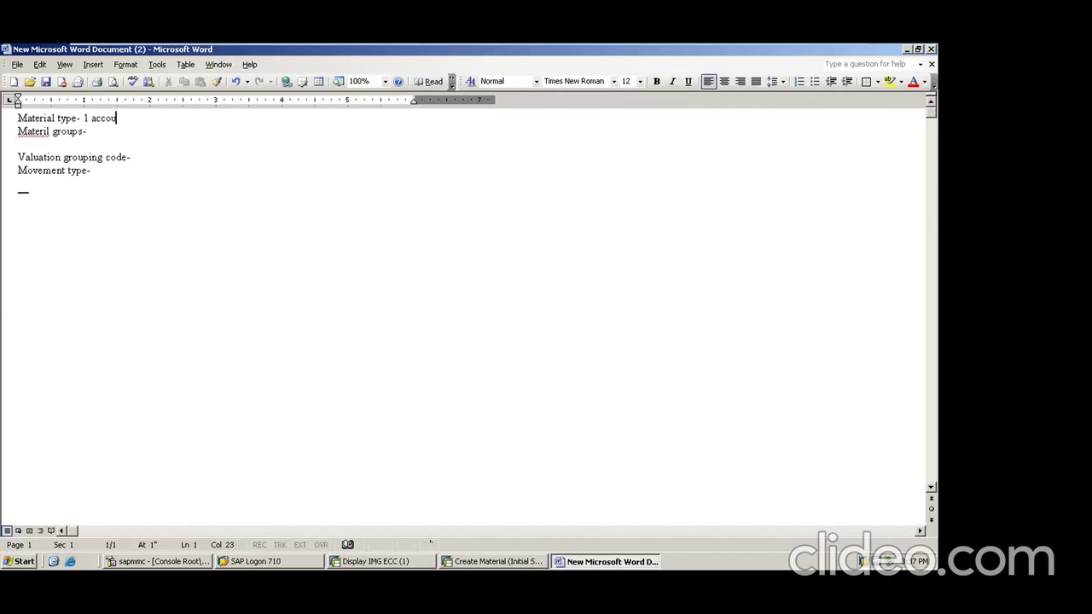
pyautogui.write('nt c')
pyautogui.hotkey('ctrl', 'Left')
pyautogui.hotkey('ctrl', 'Left')
pyautogui.hotkey('ctrl', 'Left')
pyautogui.write('tegory reference')
pyautogui.press('Return')
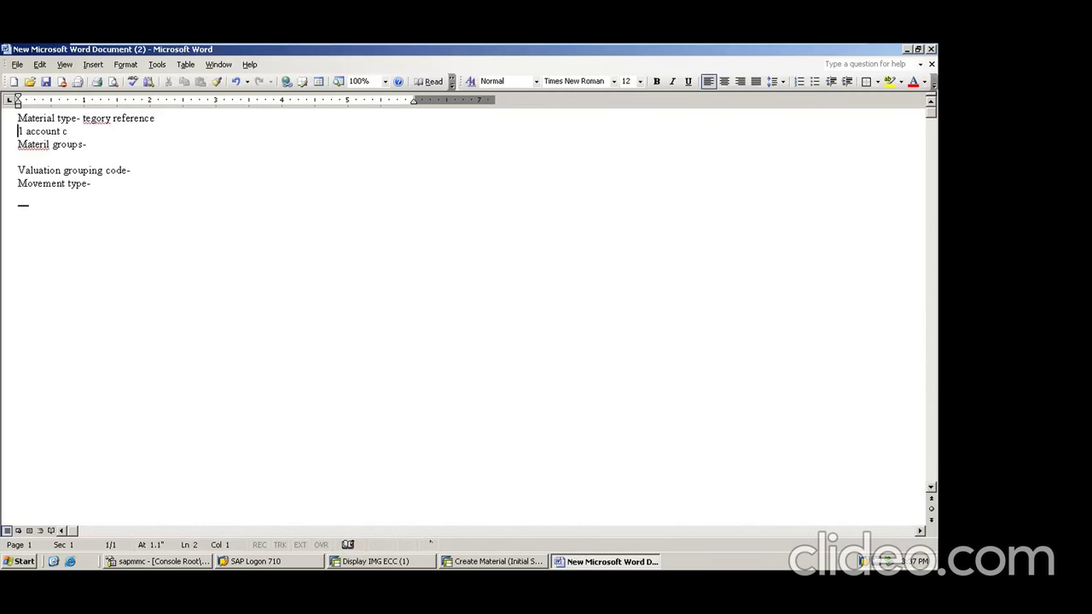
pyautogui.hotkey('ctrl', 'z')
pyautogui.hotkey('ctrl', 'z')
pyautogui.hotkey('ctrl', 'z')
pyautogui.hotkey('ctrl', 'z')
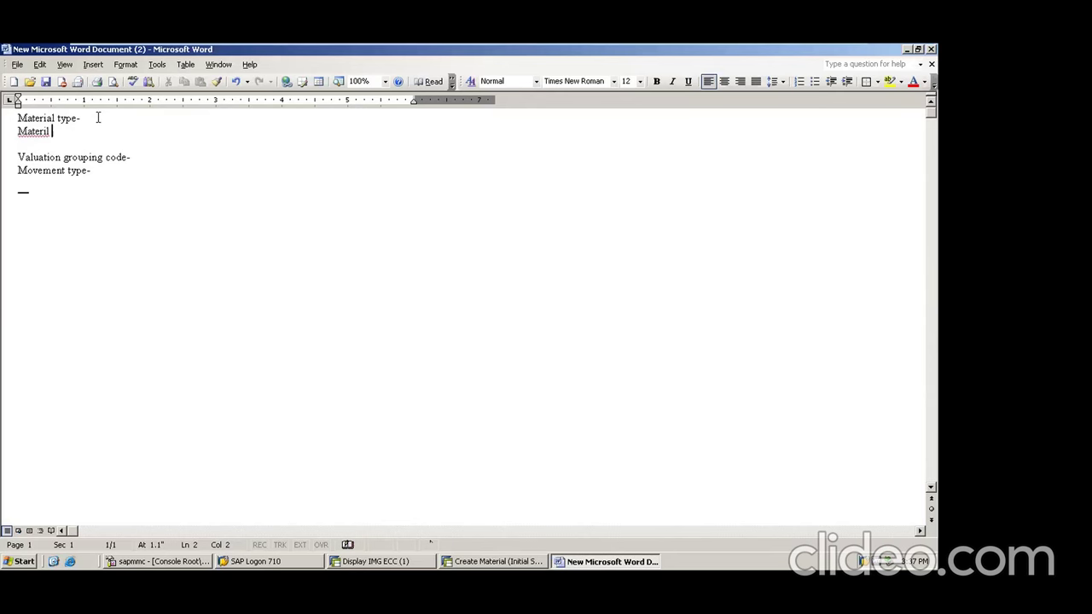
pyautogui.hotkey('ctrl', 'z')
# Complete the "Material type-" line with "1 account category reference" and start an empty line below it.
pyautogui.write('1 account category refer')
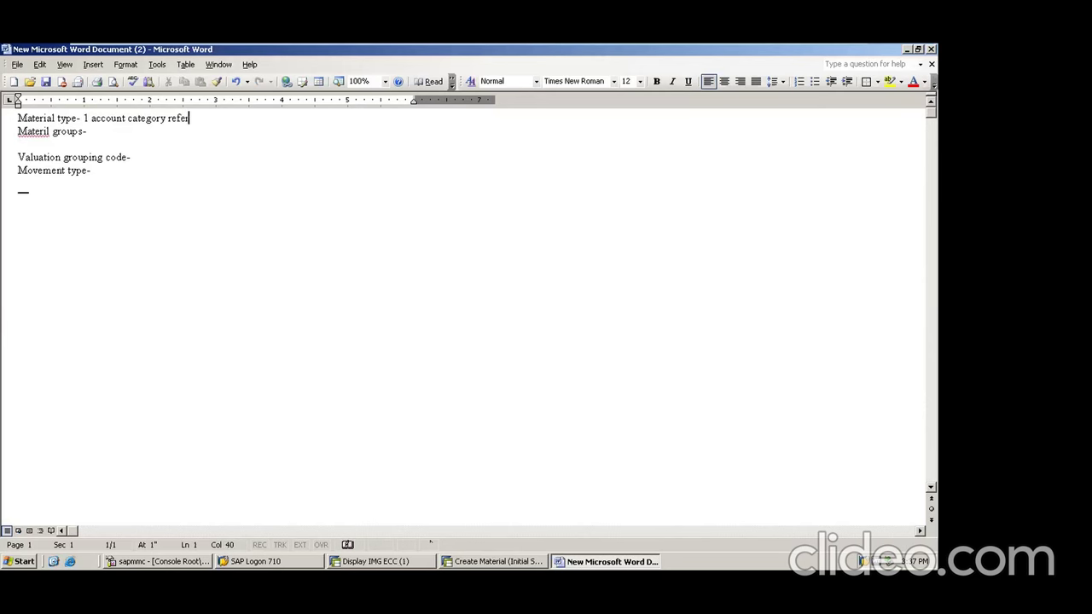
pyautogui.write('ence')
pyautogui.press('Return')
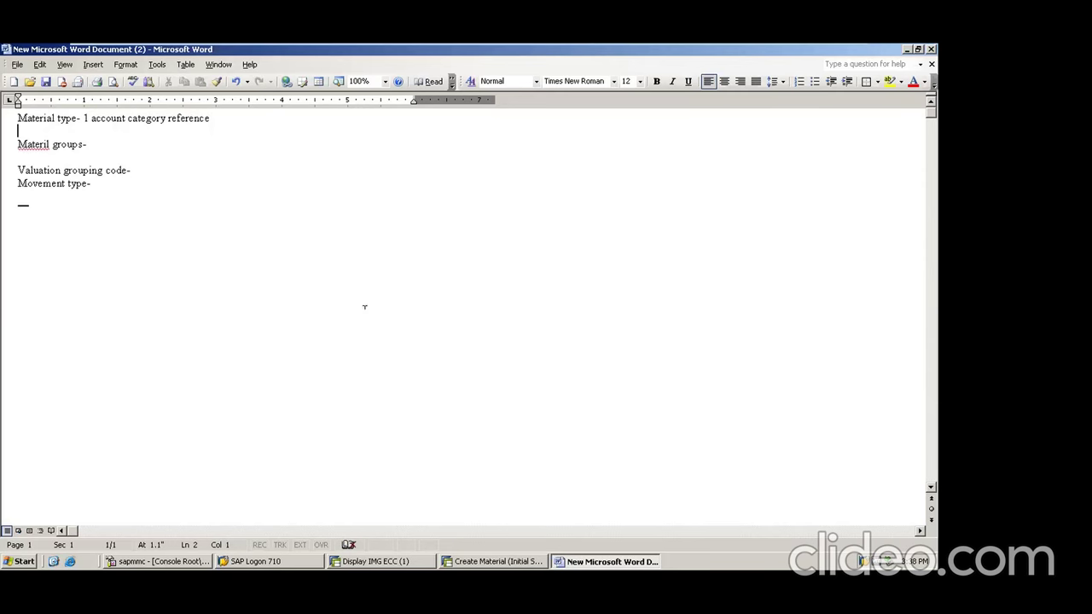
# Switch to SAP's Create Material session and start a material of type ROH Raw material with the preselected views.
pyautogui.hotkey('alt', 'Tab')
pyautogui.press('Tab')
pyautogui.press('Tab')
pyautogui.write('ROH')
pyautogui.press('Return')
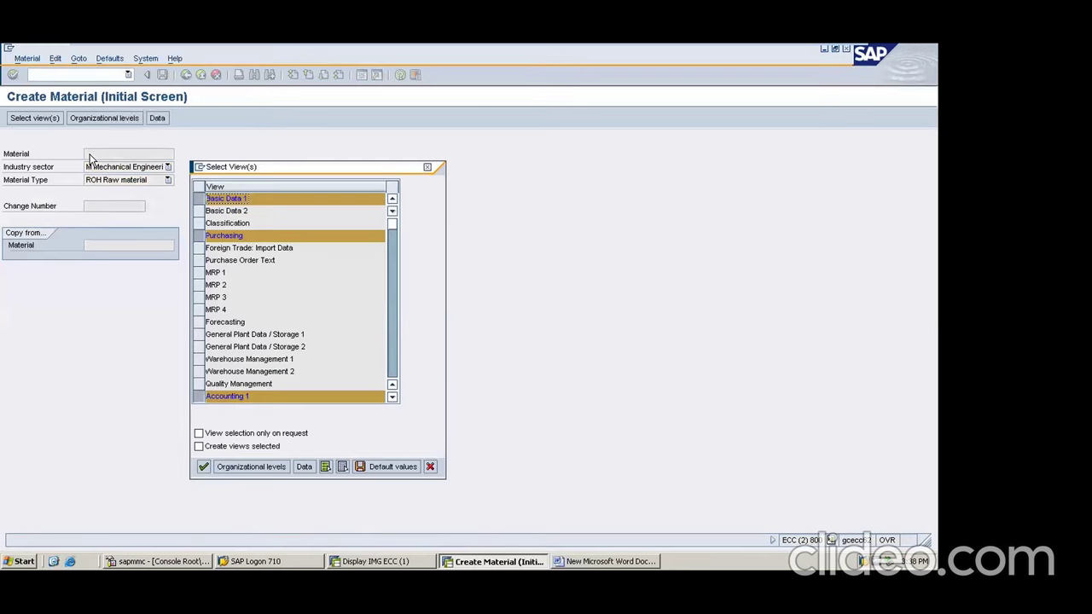
pyautogui.press('Return')
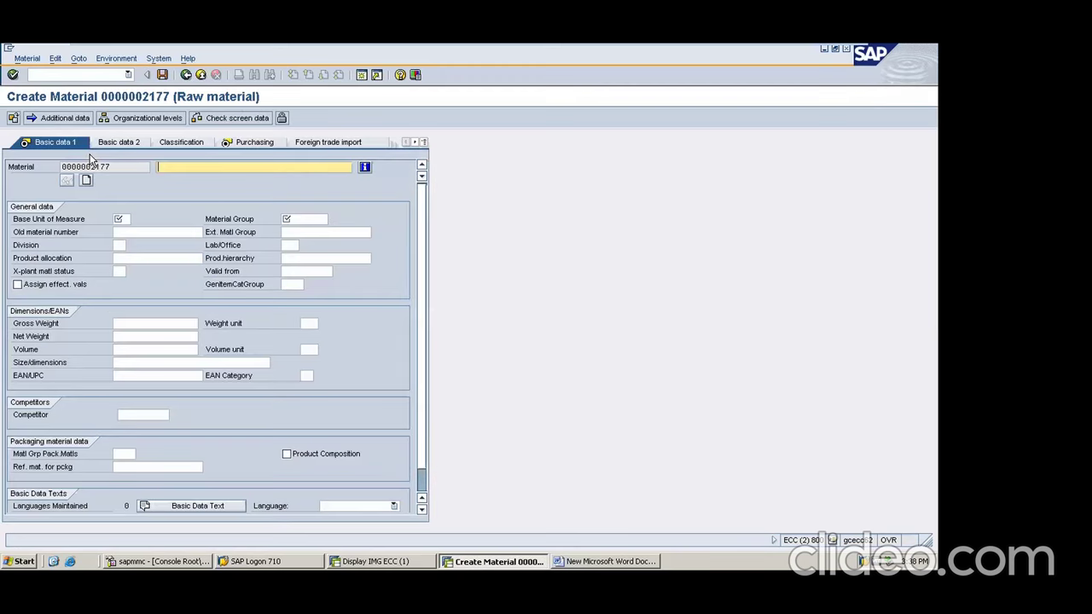
# Fill in the basic data with description T, base unit of measure EA and material group kittu.
pyautogui.write('T')
pyautogui.press('Tab')
pyautogui.write('EA')
pyautogui.press('Tab')
pyautogui.write('kittu')
pyautogui.press('Return')
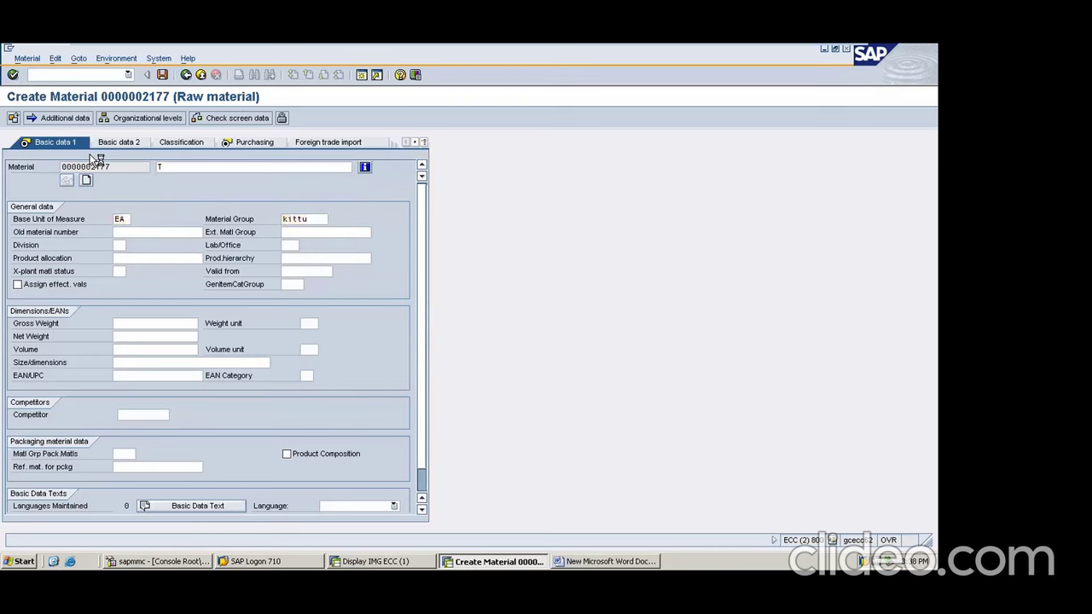
# Go to the material's Accounting 1 view and list the possible entries for the valuation class.
pyautogui.press('Return')
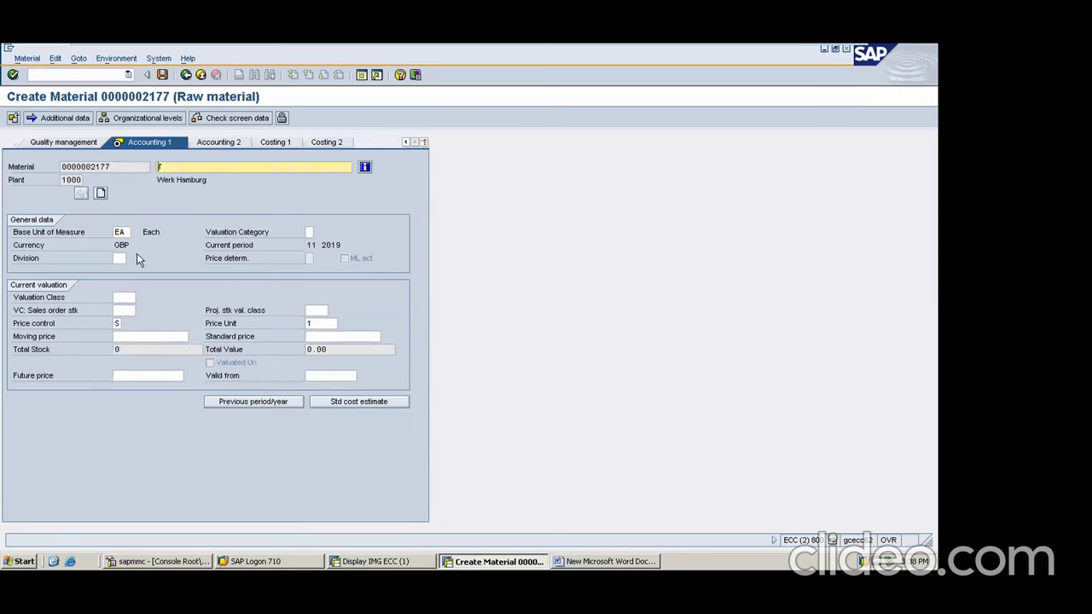
pyautogui.click(130, 297)
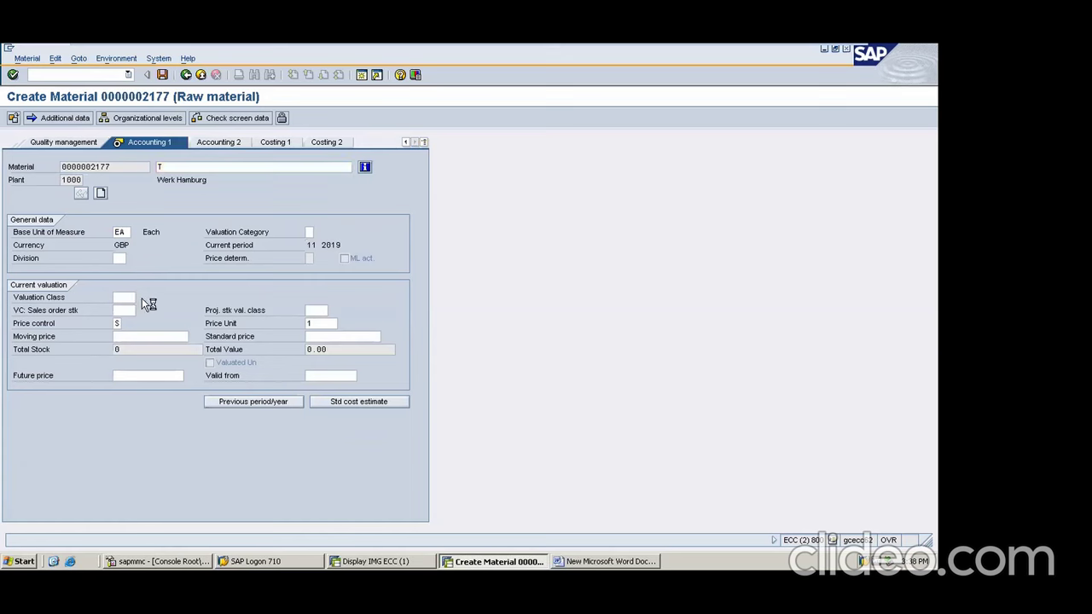
pyautogui.click(142, 298)
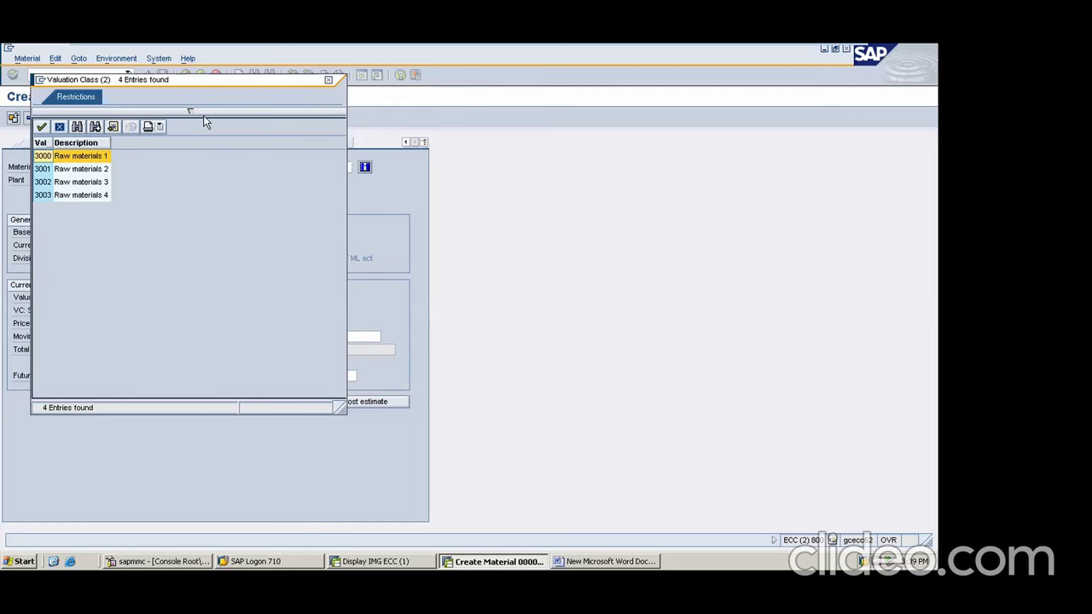
# Switch back to the Word document and write "Account category reference: Helps to maintain multiple valuation classes for 1 material type" below the material type line.
pyautogui.click(636, 562)
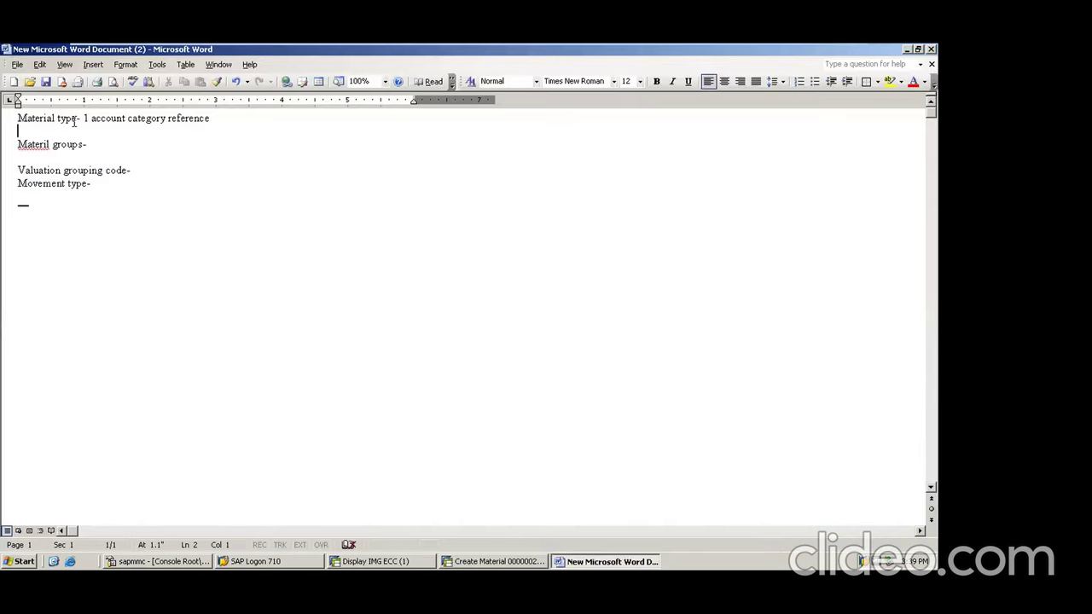
pyautogui.write('Account category refnce:')
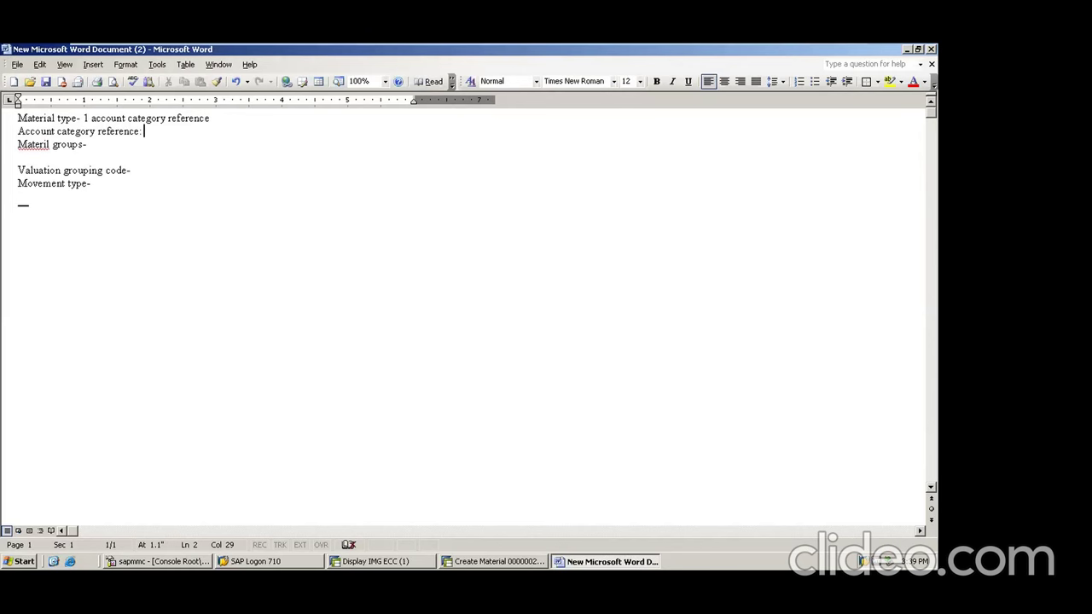
pyautogui.write('Helps to mantain')
pyautogui.press('BackSpace')
pyautogui.press('BackSpace')
pyautogui.write('in')
pyautogui.press('Left')
pyautogui.press('Left')
pyautogui.press('Left')
pyautogui.press('Left')
pyautogui.press('Left')
pyautogui.write('i')
pyautogui.press('End')
pyautogui.write('muliple')
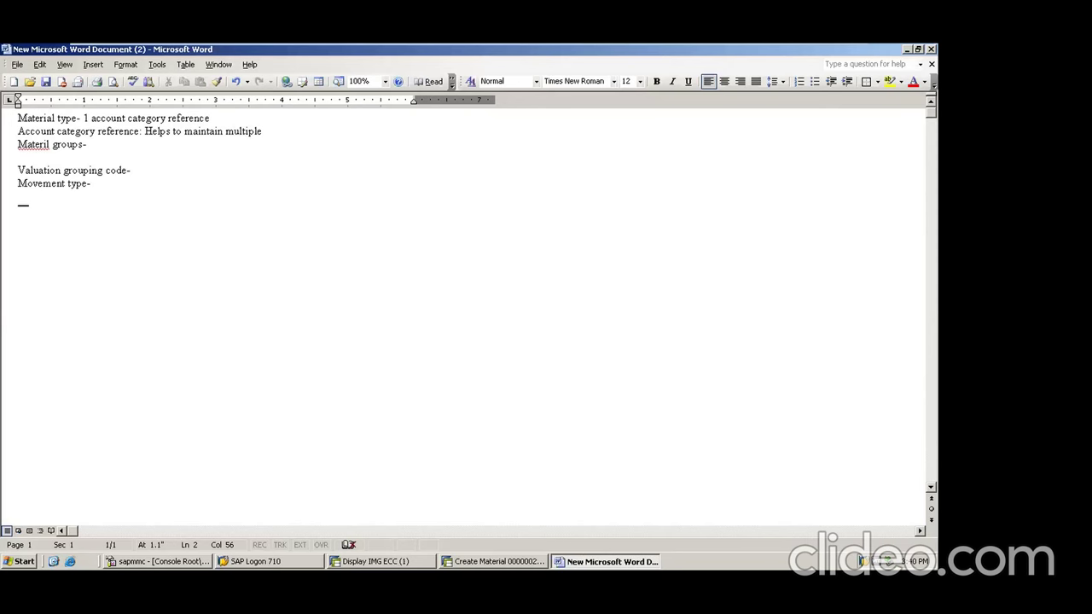
pyautogui.write('  vluation classes for 1 material type')
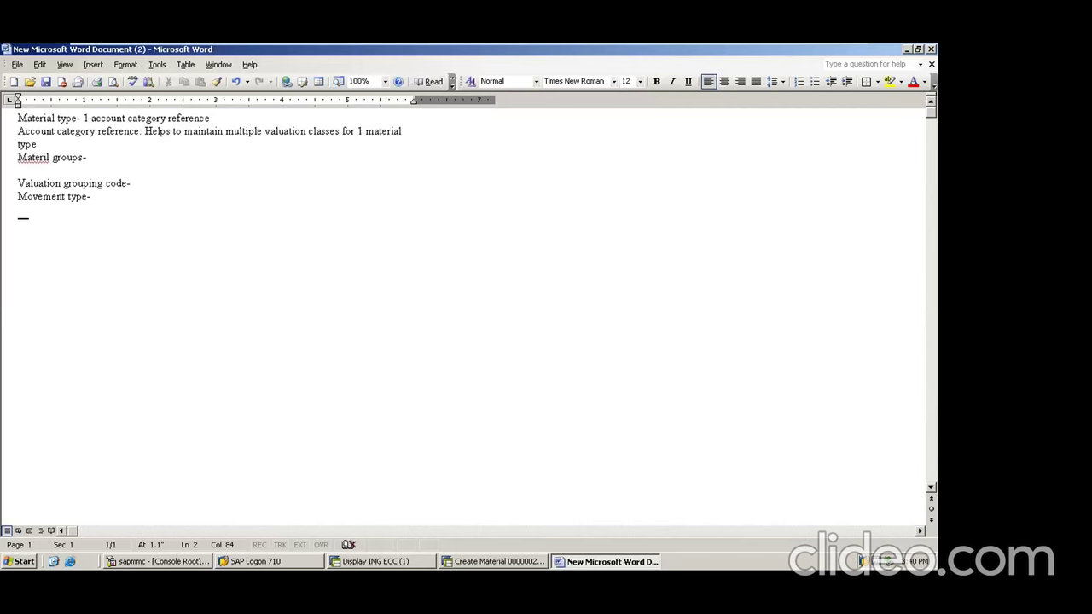
pyautogui.press('BackSpace')
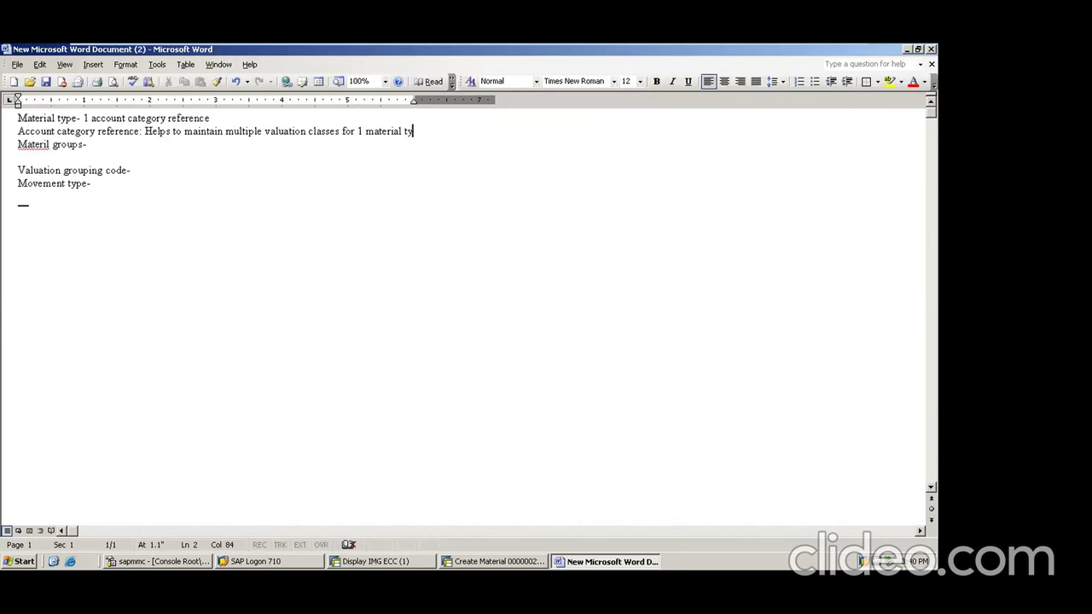
pyautogui.write('pe')
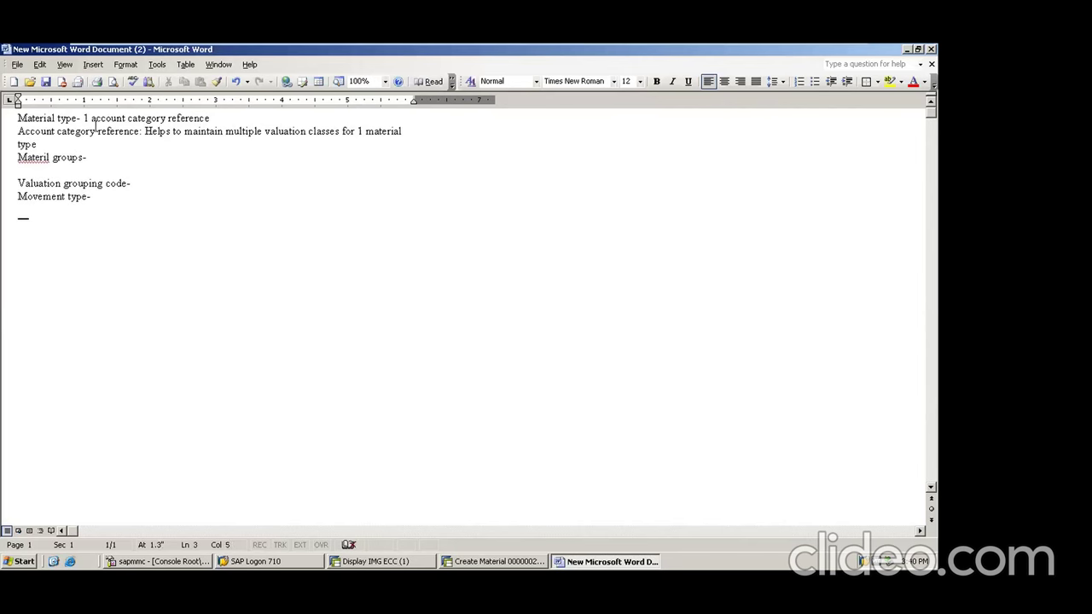
# Complete the "Materil groups-" line with "10 material groups under 1 material ytpe".
pyautogui.click(90, 160)
pyautogui.write('10 material grou')
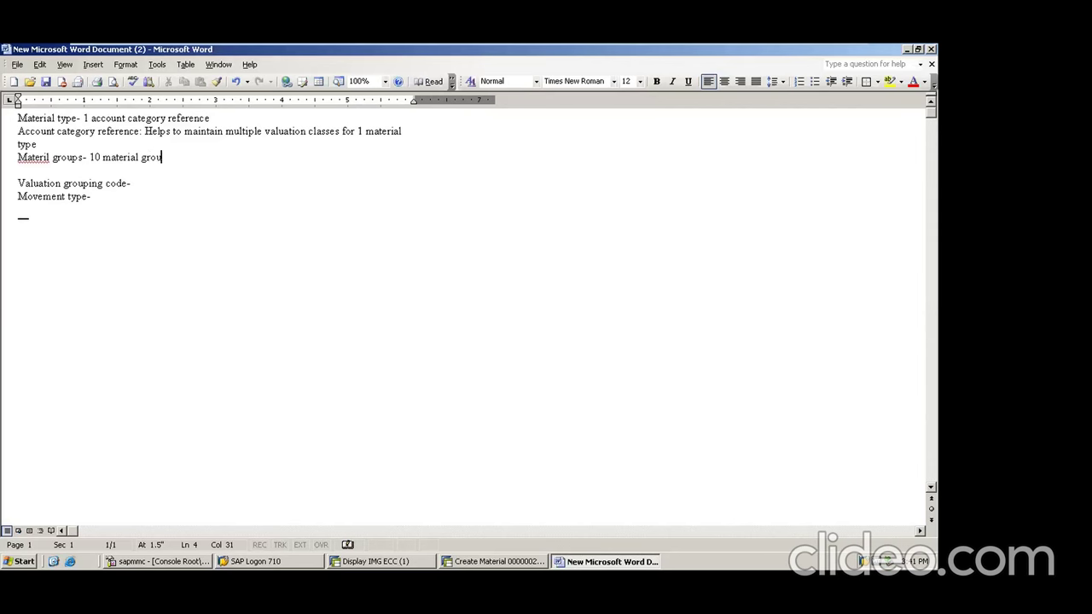
pyautogui.write('ps under 1 material ytpe')
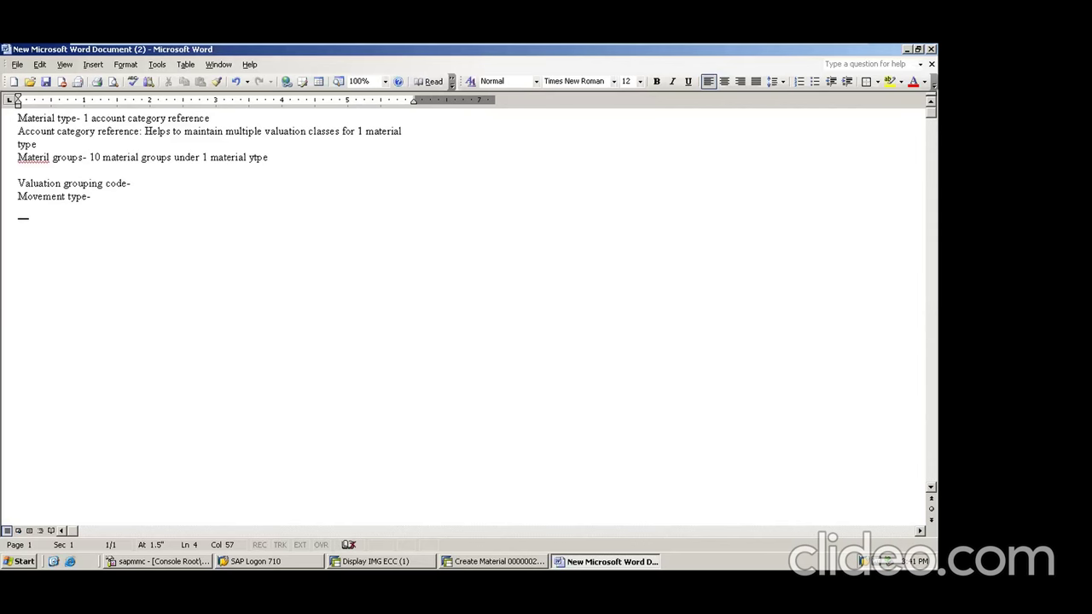
# Write "1 Mat type = 1 Account category referemce" on a new line below the material groups line.
pyautogui.press('Return')
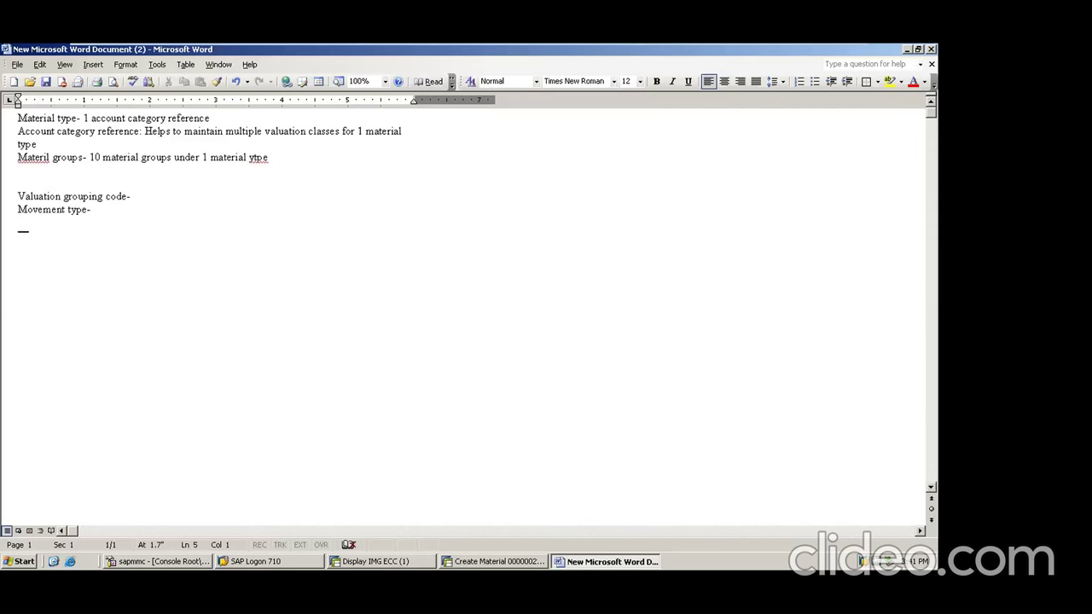
pyautogui.write('1 Mat type = 1 Account categ')
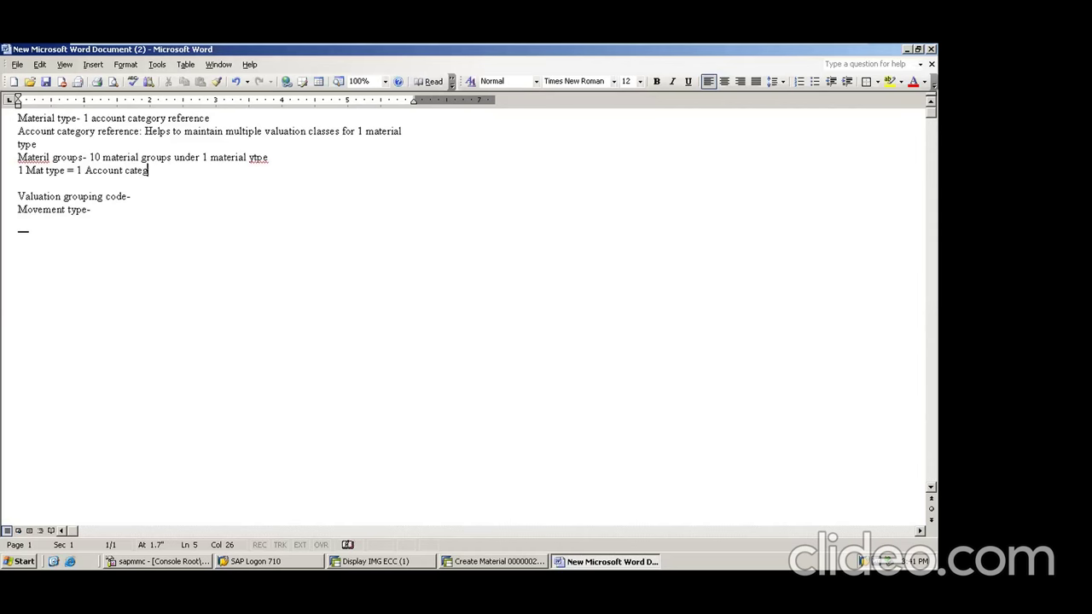
pyautogui.write('ory referemce')
pyautogui.press('Down')
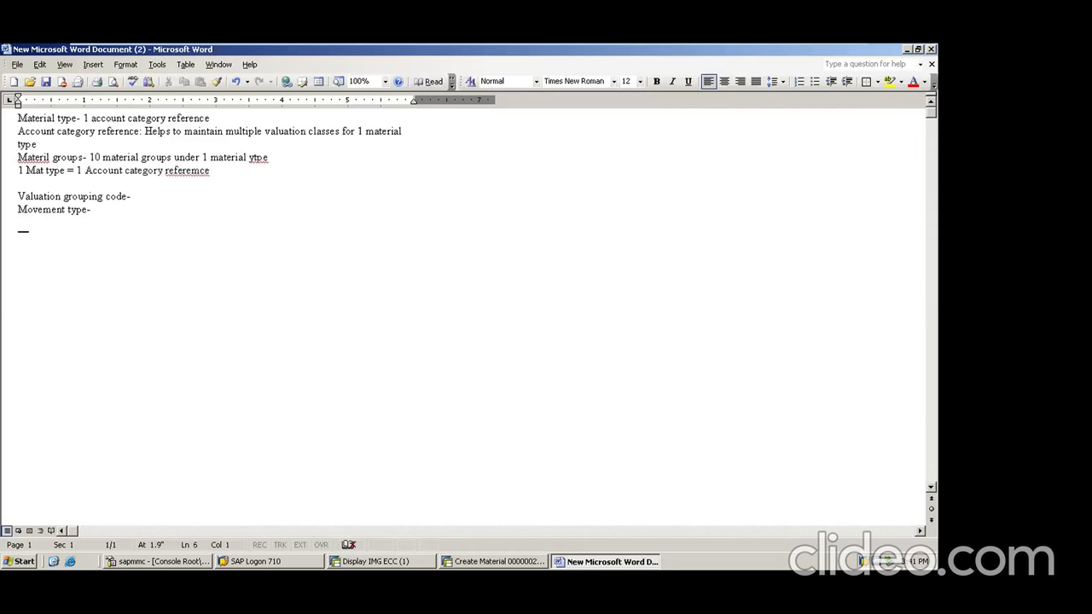
# Add the lines "1 Material group = 1 valuation class" and "5 materil groups = 5 valuation classes" below the material type equation.
pyautogui.press('Return')
pyautogui.write('1')
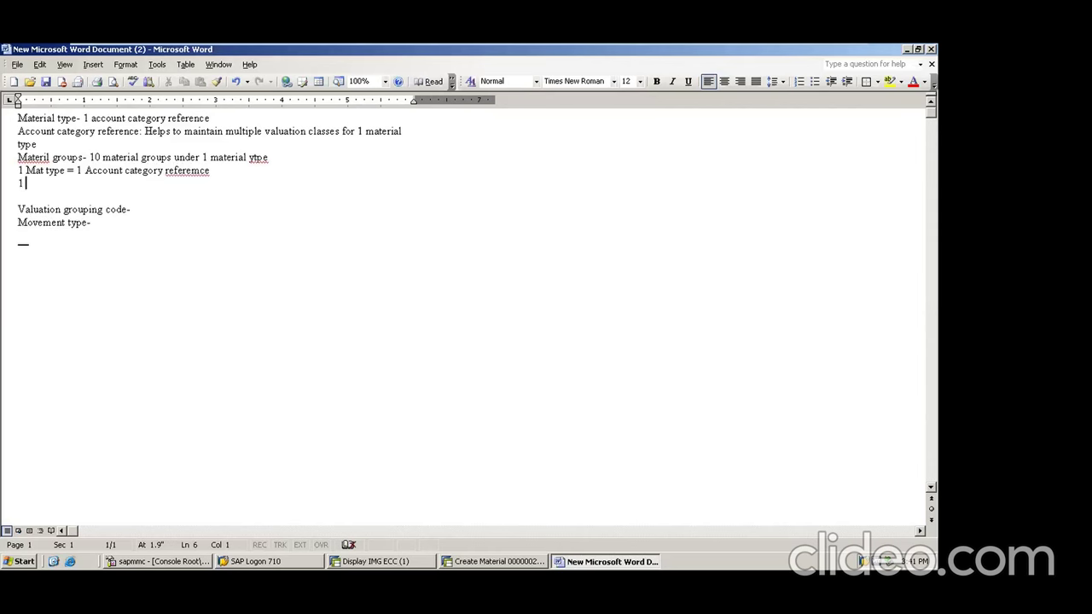
pyautogui.write(' Material group =')
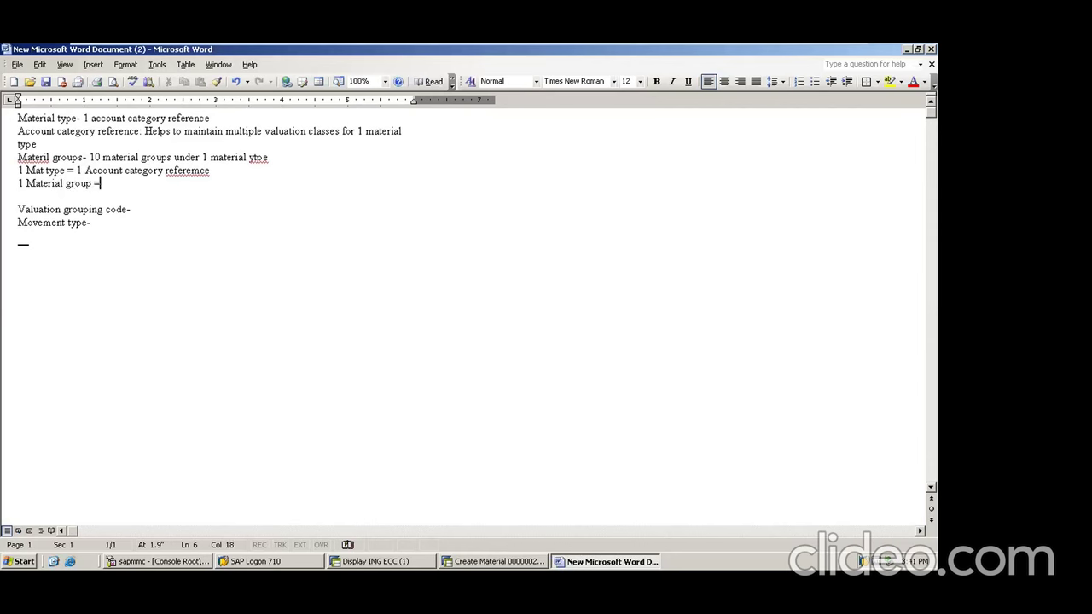
pyautogui.write(' 1 valuation class')
pyautogui.press('Return')
pyautogui.write('5 ma')
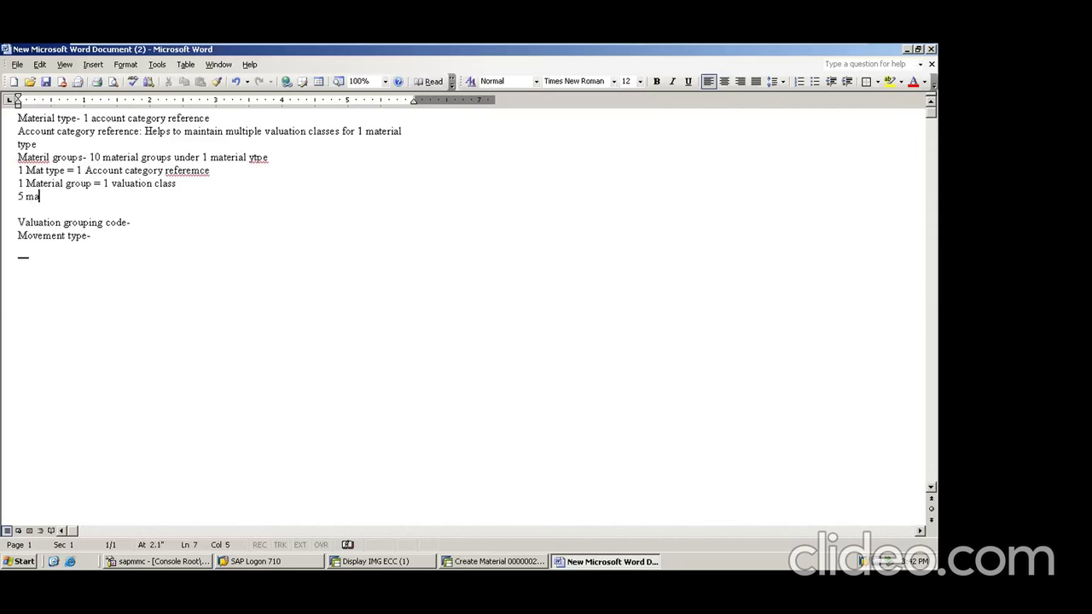
pyautogui.write('teril a')
pyautogui.write('roups = 5 valuati')
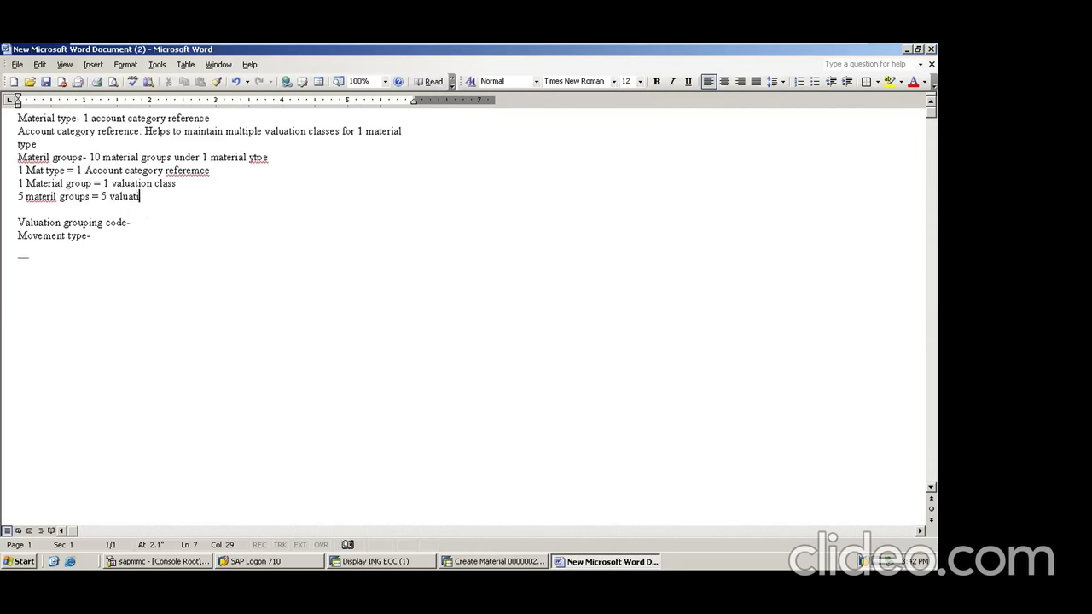
pyautogui.write('on classes')
# Insert a blank line below the material groups line and correct the misspelled words to "material", "reference" and "Material".
pyautogui.click(283, 157)
pyautogui.press('Return')
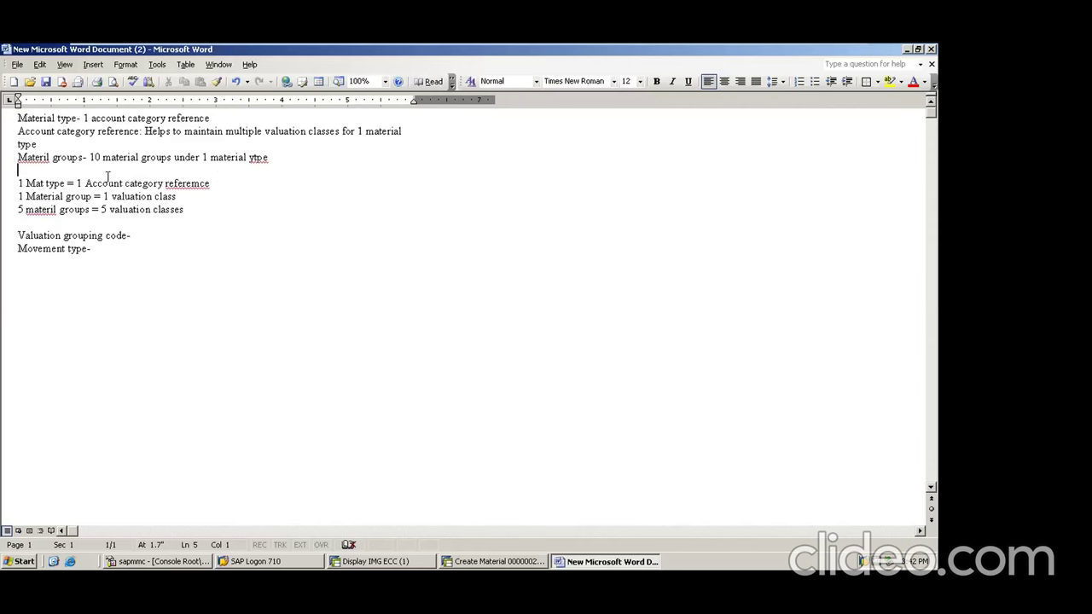
pyautogui.rightClick(52, 215)
pyautogui.click(68, 222)
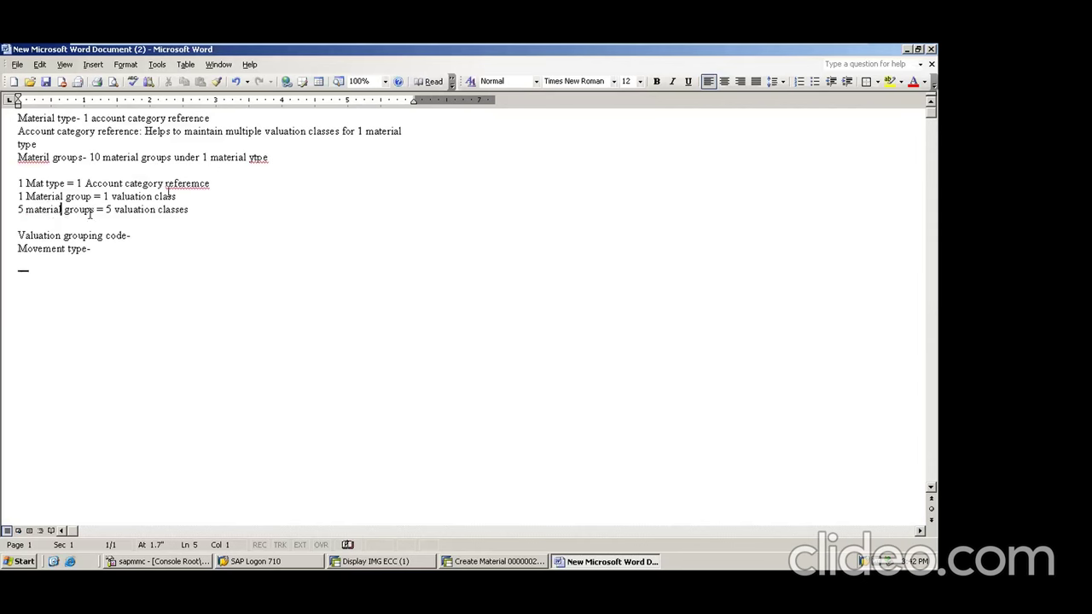
pyautogui.rightClick(202, 186)
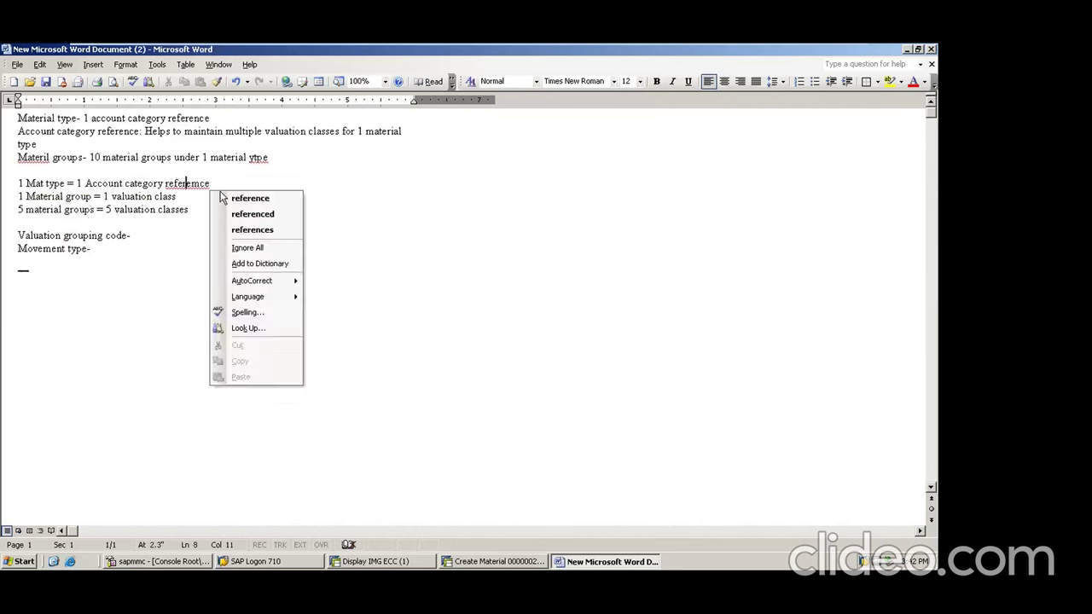
pyautogui.click(229, 197)
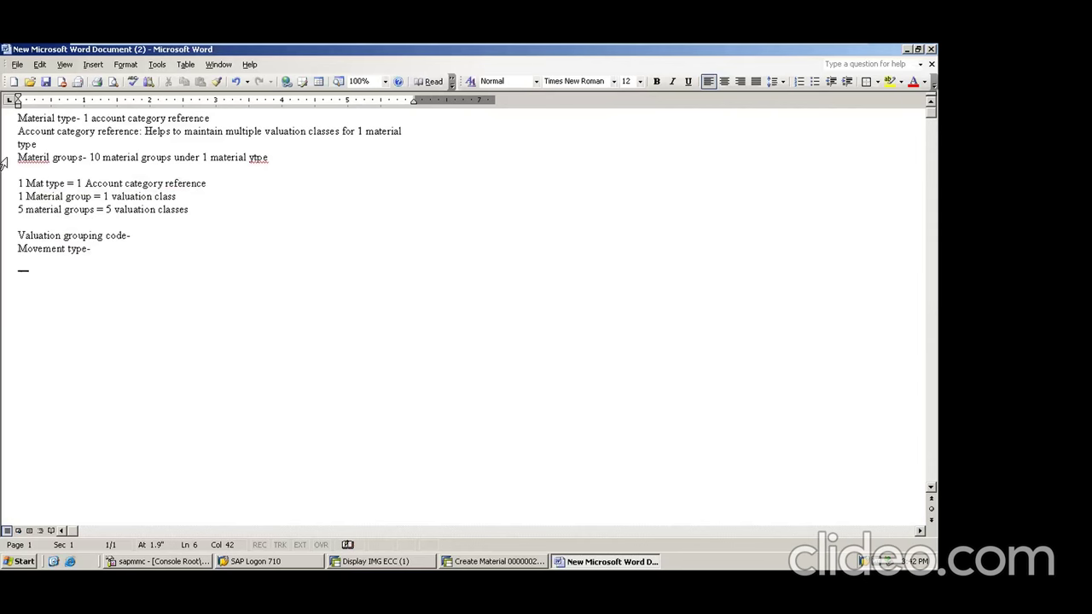
pyautogui.rightClick(47, 160)
pyautogui.click(78, 171)
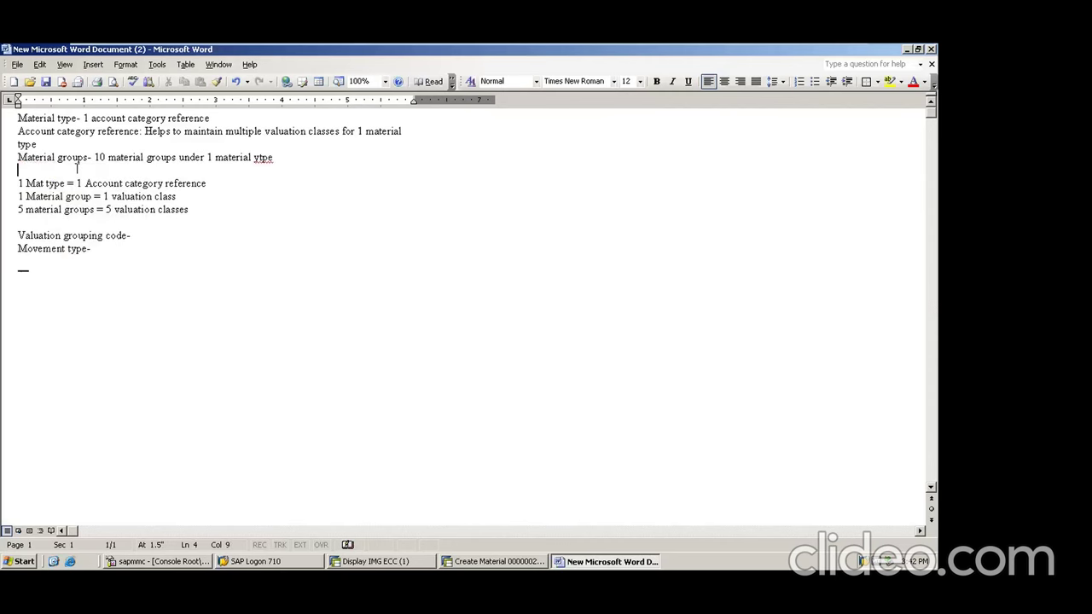
# Write "OBYC" below the movement type line.
pyautogui.click(127, 210)
pyautogui.click(21, 261)
pyautogui.write('OBYC')
# Switch to the SAP IMG session and open Define Attributes of Material Types under Logistics - General, Material Master, Basic Settings, Material Types.
pyautogui.click(376, 561)
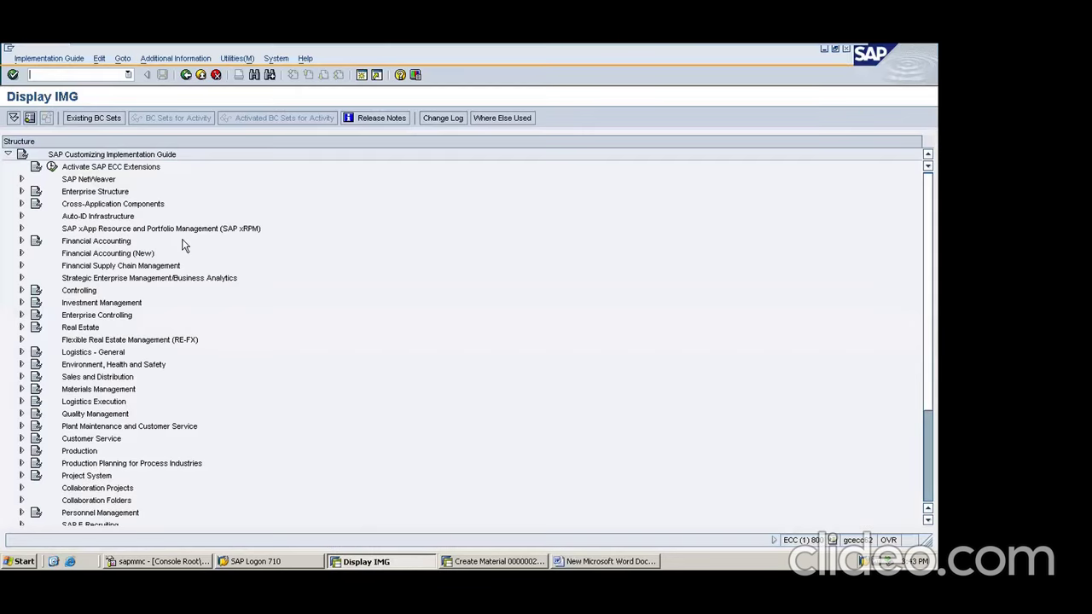
pyautogui.write('/')
pyautogui.click(22, 353)
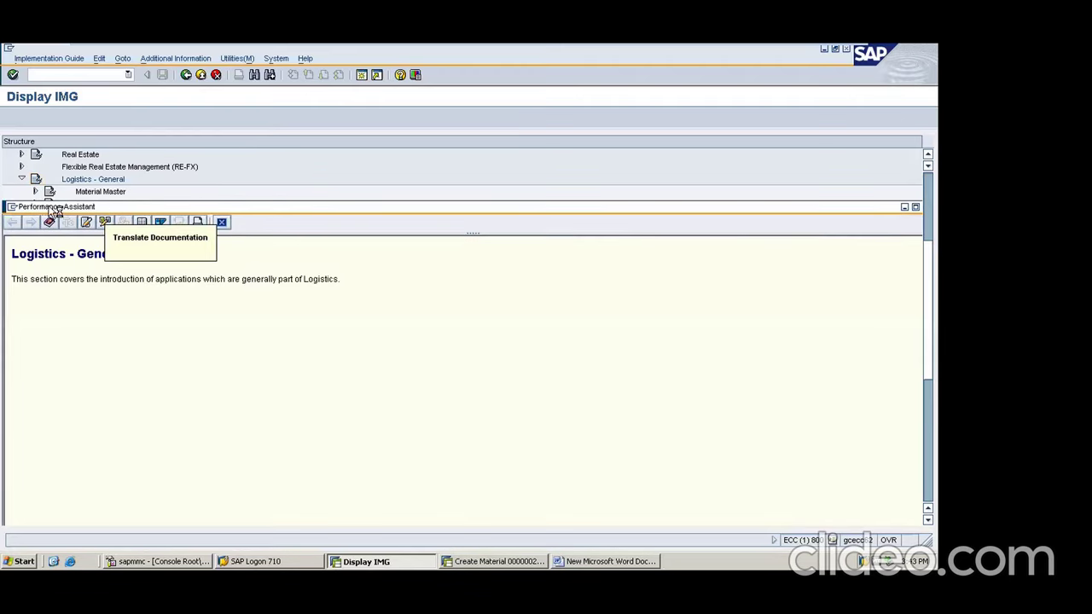
pyautogui.click(36, 192)
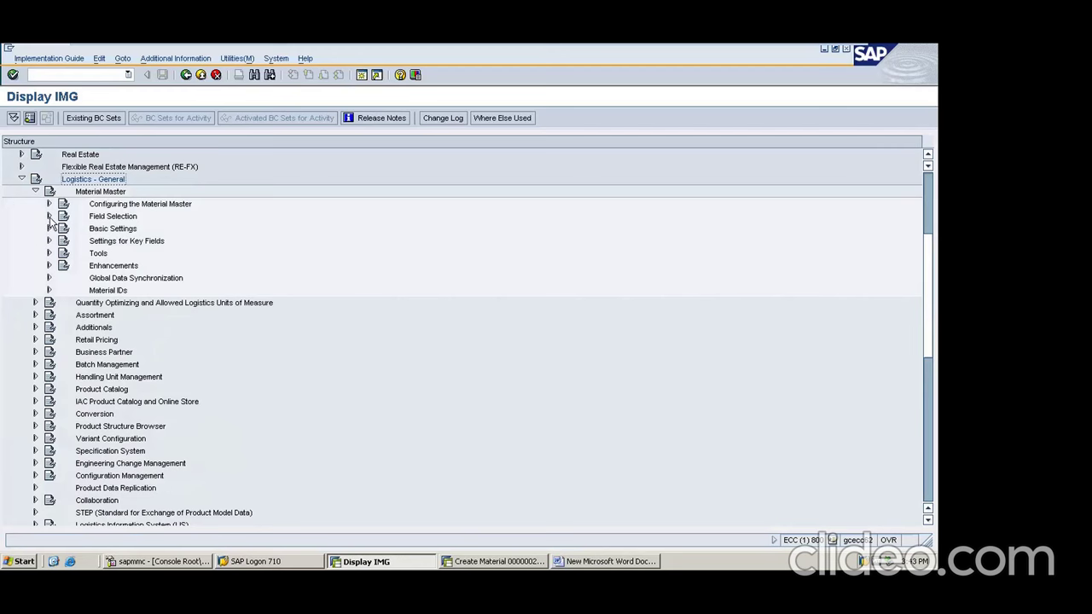
pyautogui.click(50, 228)
pyautogui.click(62, 278)
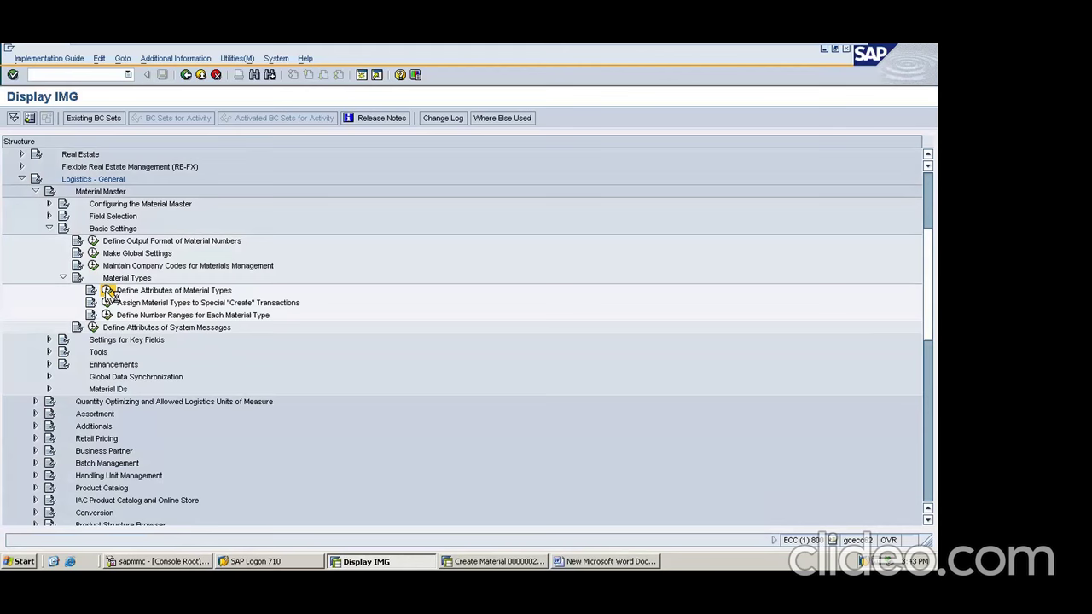
pyautogui.click(107, 291)
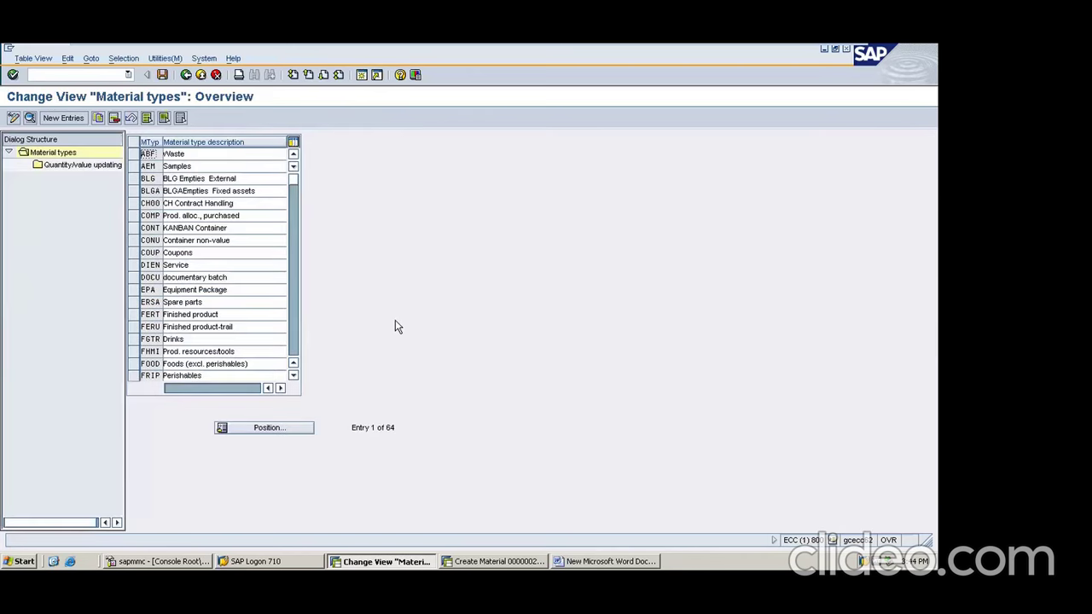
# Copy the raw material type ZROY and enter YTRD as the new material type.
pyautogui.click(296, 321)
pyautogui.click(297, 327)
pyautogui.click(297, 327)
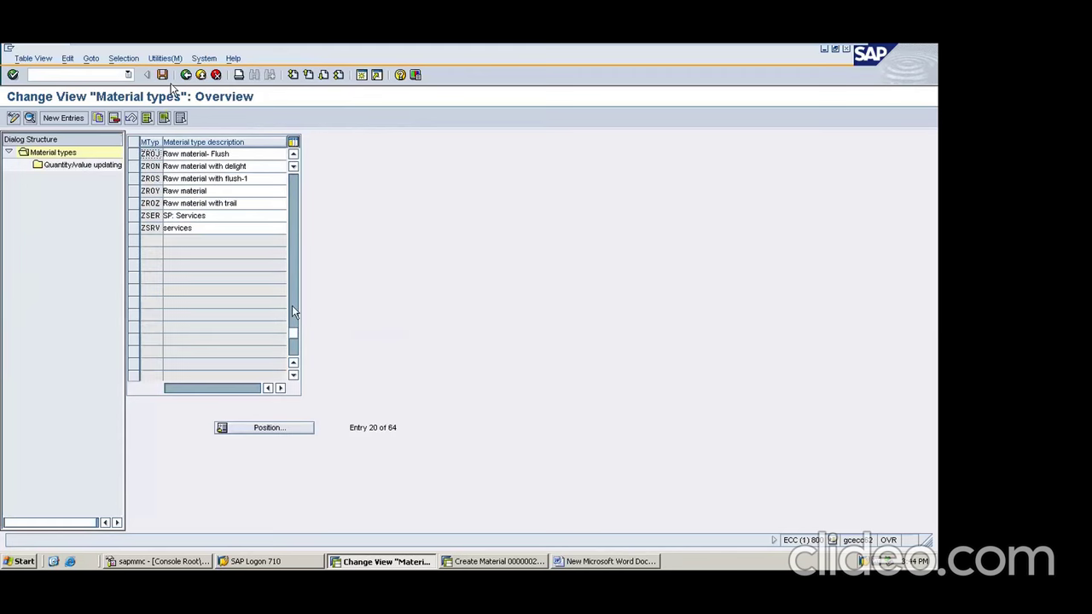
pyautogui.click(134, 191)
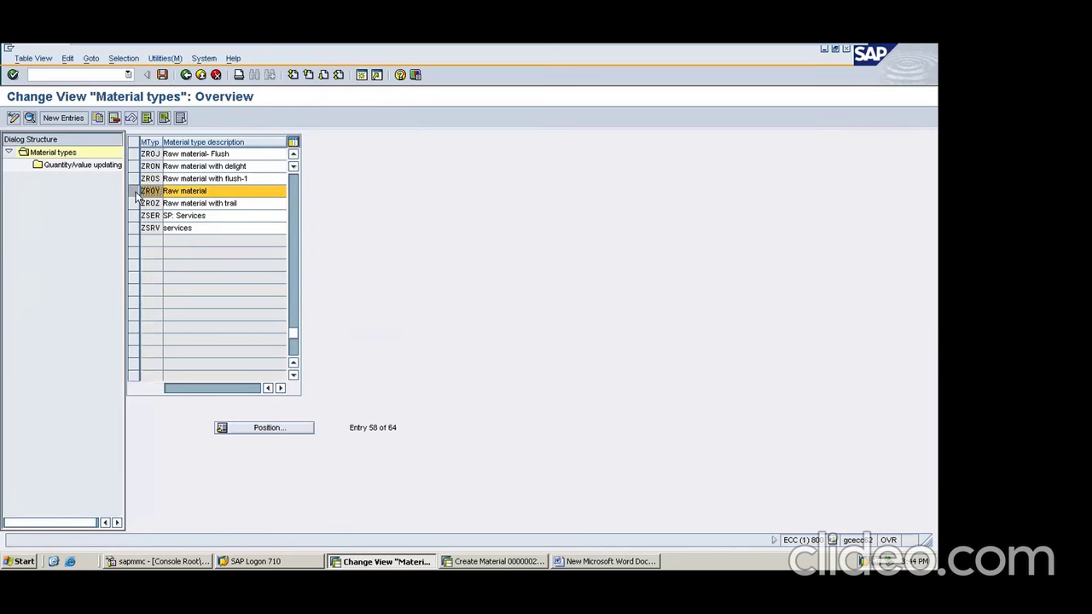
pyautogui.click(99, 119)
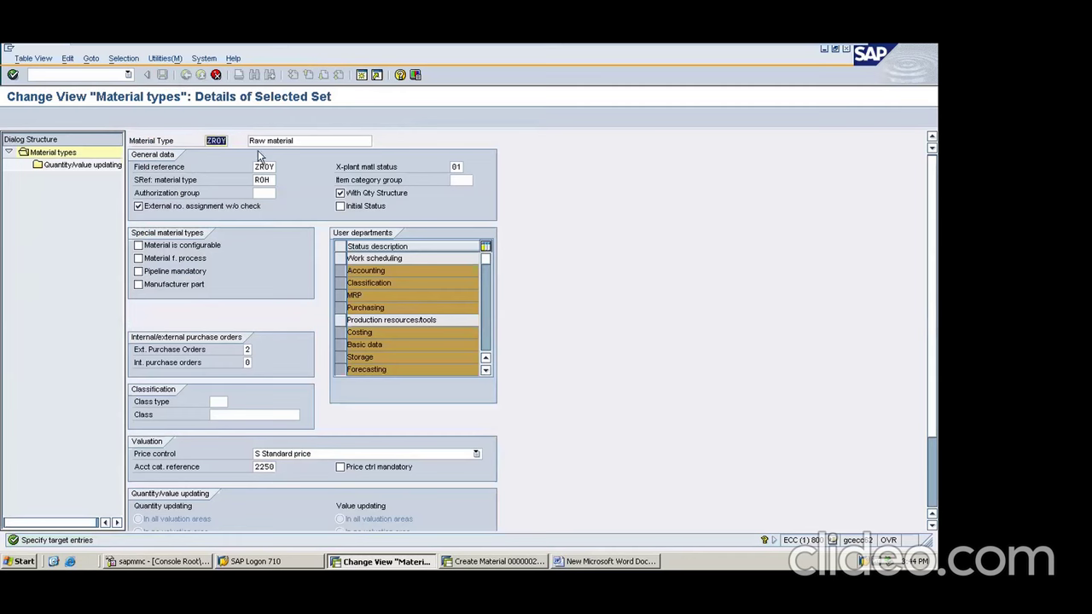
pyautogui.write('YTR')
pyautogui.moveTo(253, 50)
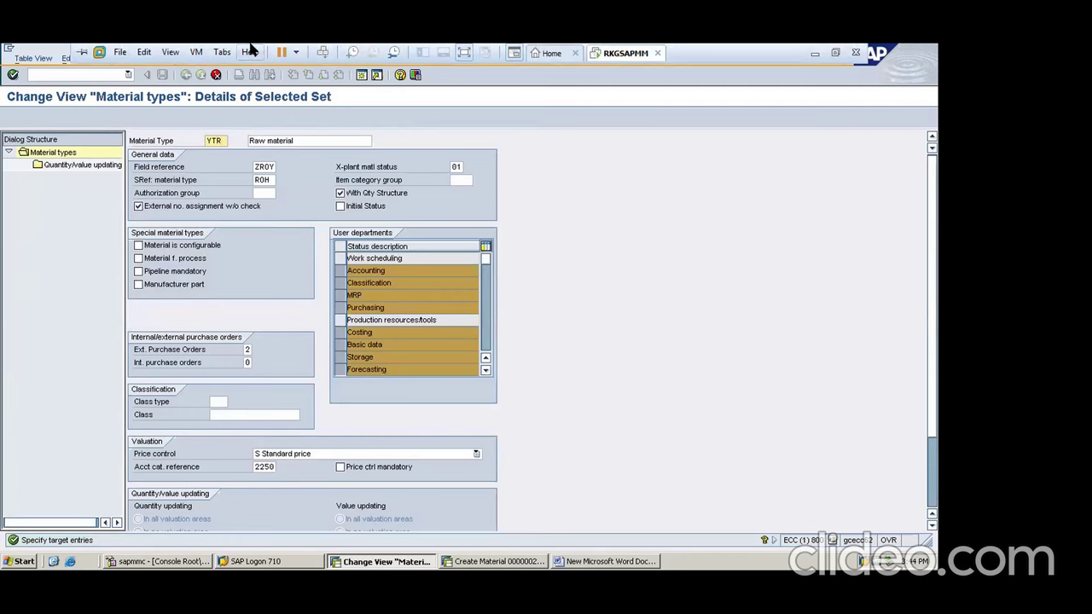
pyautogui.write('D')
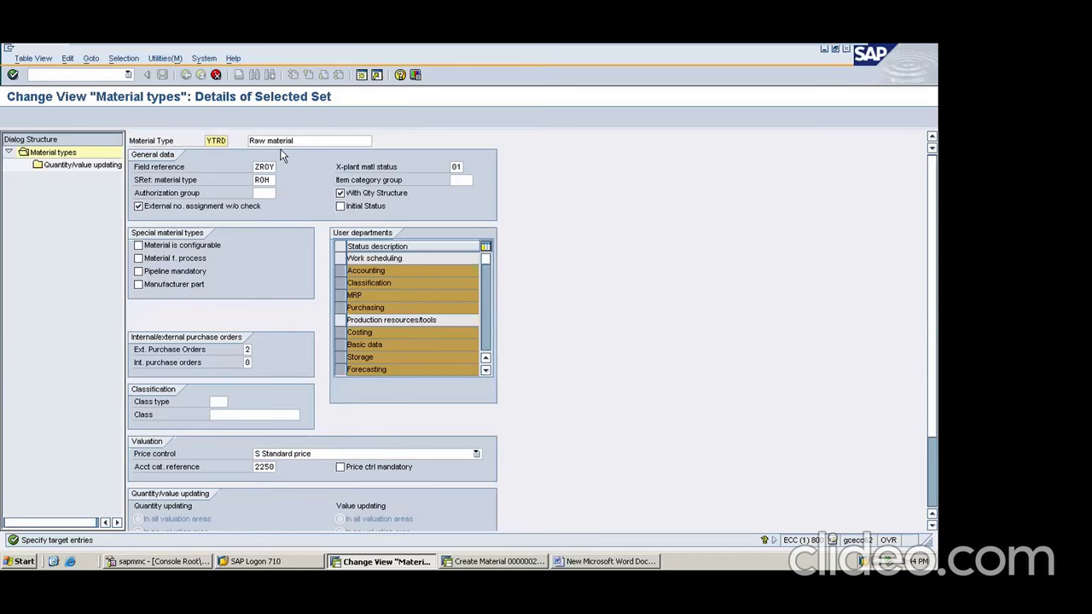
# Set the new material type's description to "Accout-Raw" and complete the copy with its dependent entries.
pyautogui.click(292, 142)
pyautogui.moveTo(296, 141); pyautogui.dragTo(249, 141)
pyautogui.write('A')
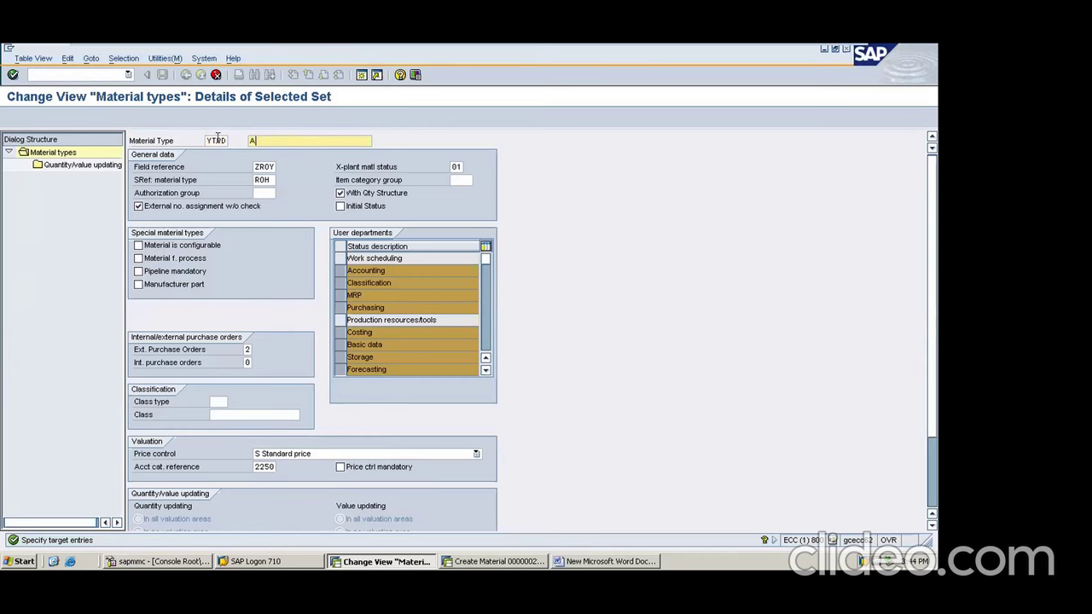
pyautogui.write('ccout-Raw')
pyautogui.press('Return')
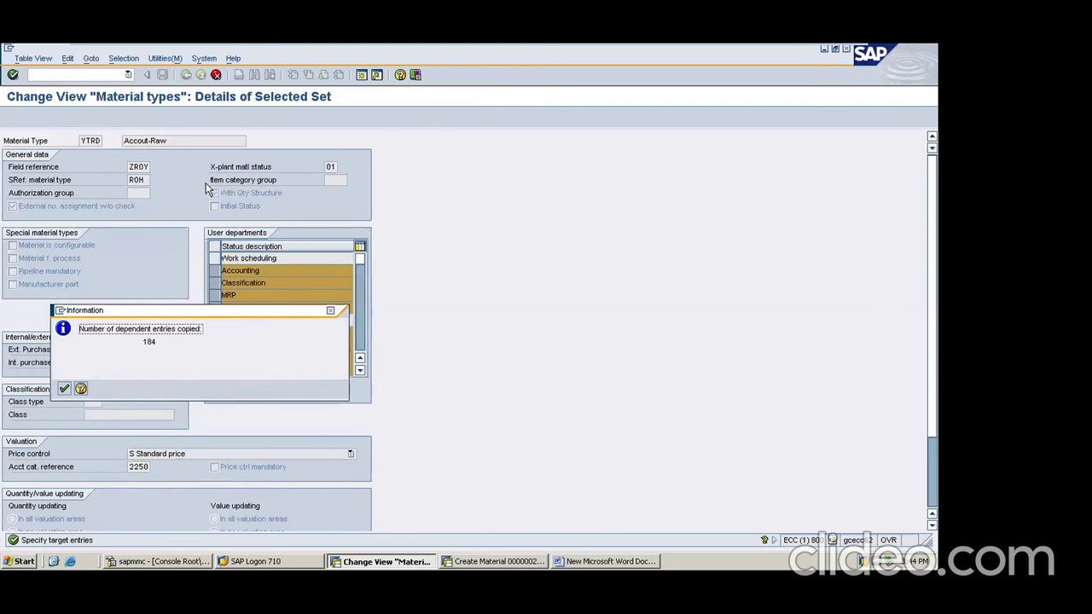
pyautogui.press('Return')
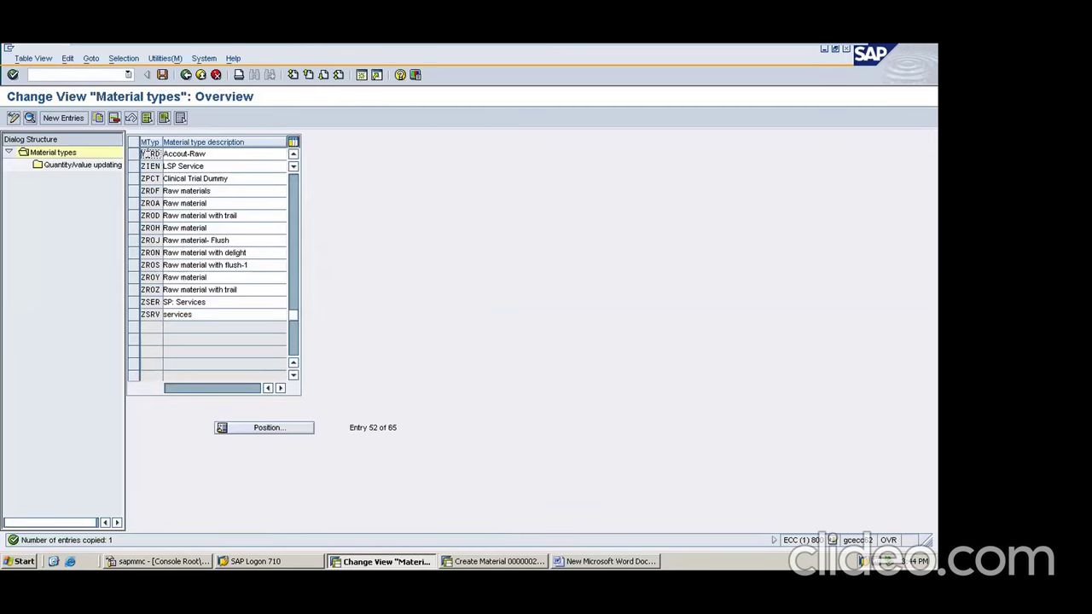
# Open the quantity/value updating settings for material type YTRD.
pyautogui.click(133, 154)
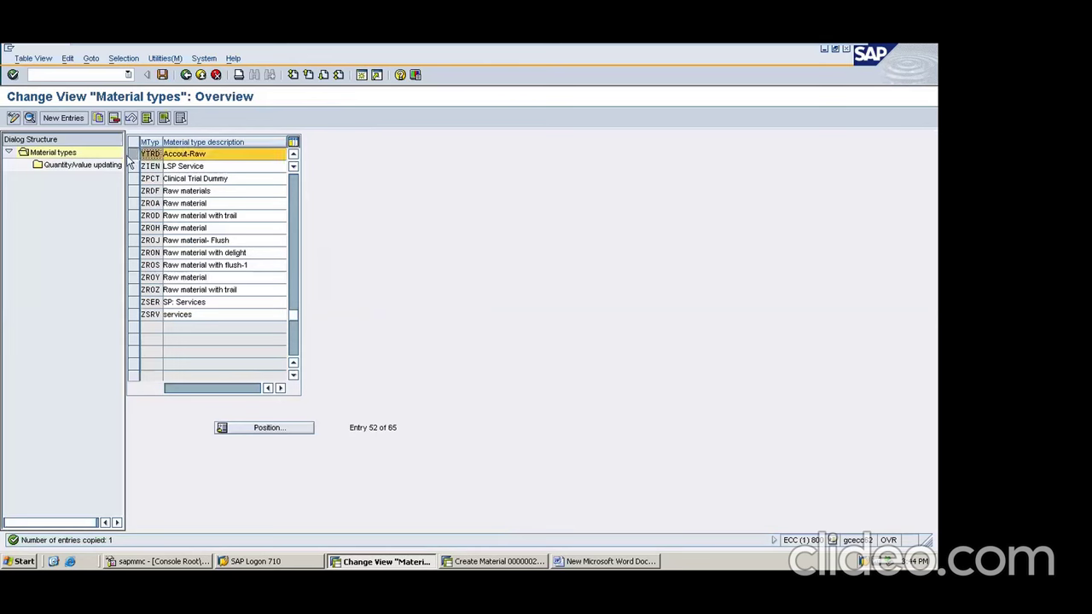
pyautogui.click(61, 171)
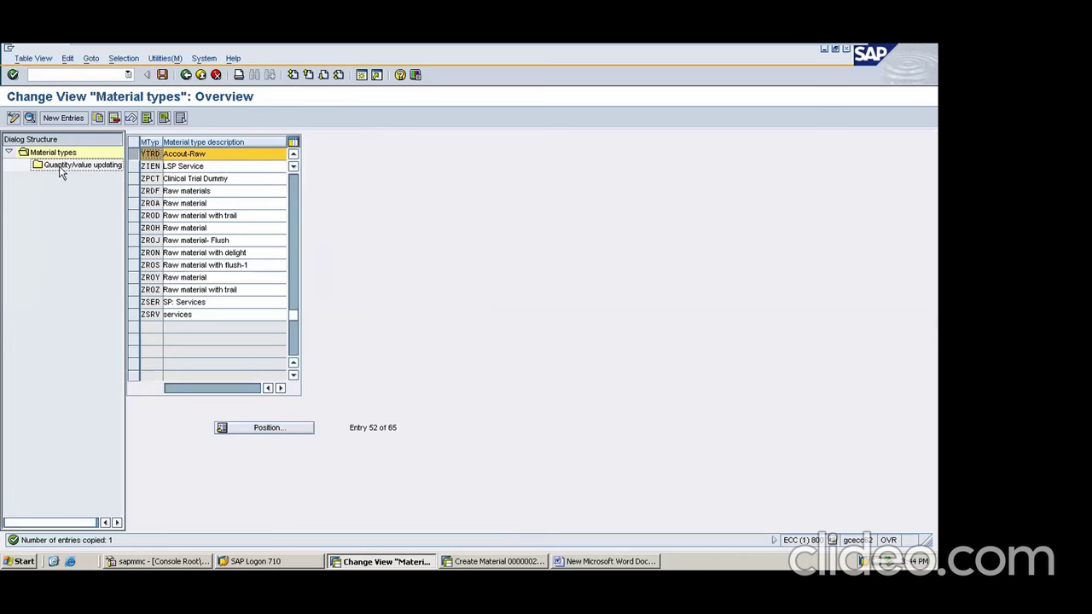
pyautogui.click(60, 171)
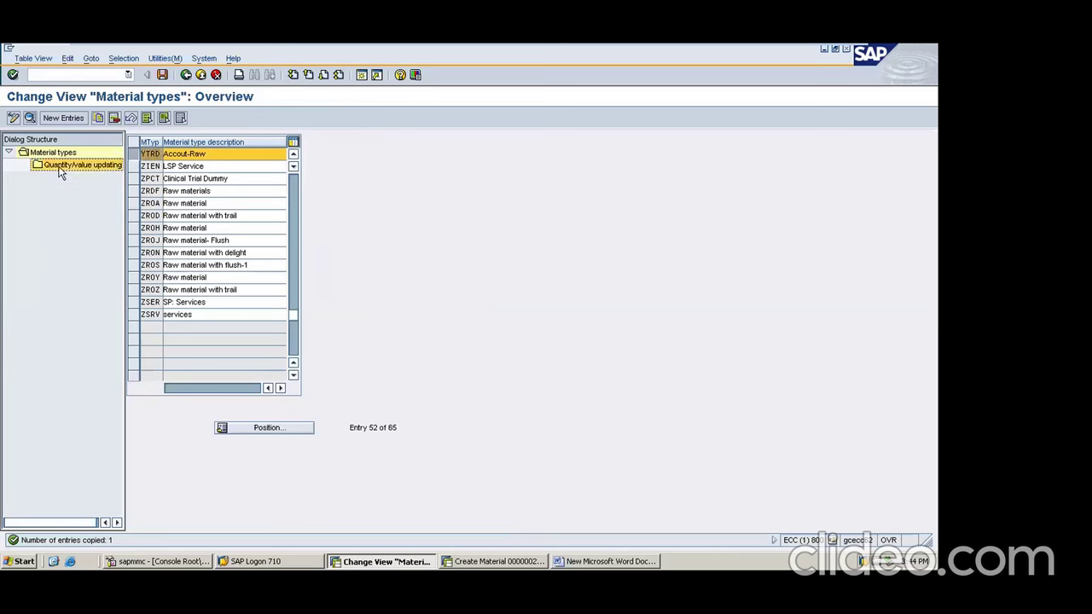
pyautogui.doubleClick(61, 171)
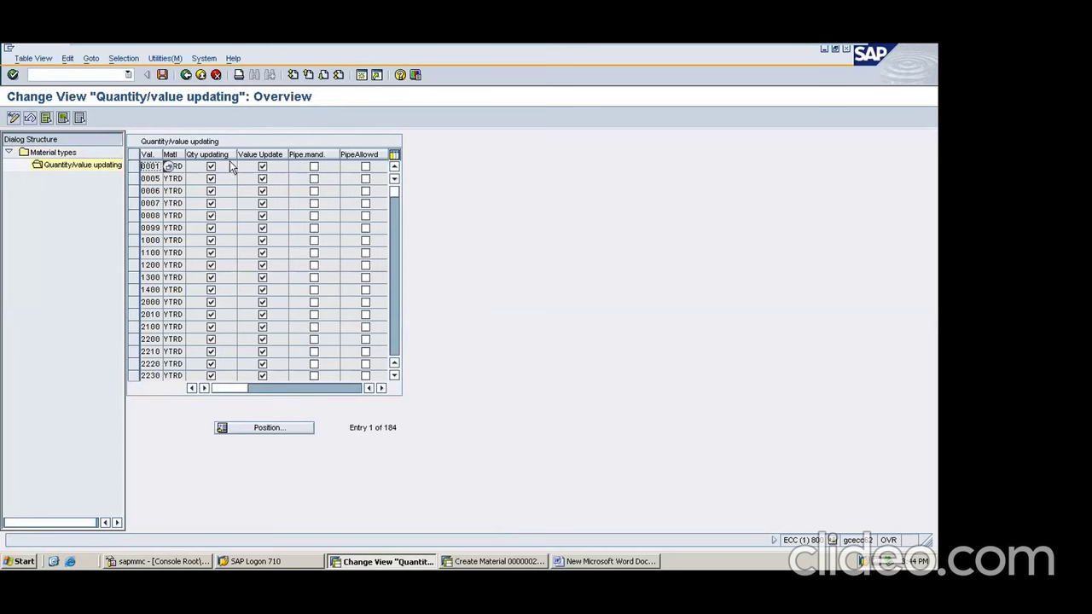
# Try turning off value updating for valuation area 1000 of material type YTRD and turn it back on.
pyautogui.click(212, 168)
pyautogui.click(211, 166)
pyautogui.click(150, 165)
pyautogui.doubleClick(149, 240)
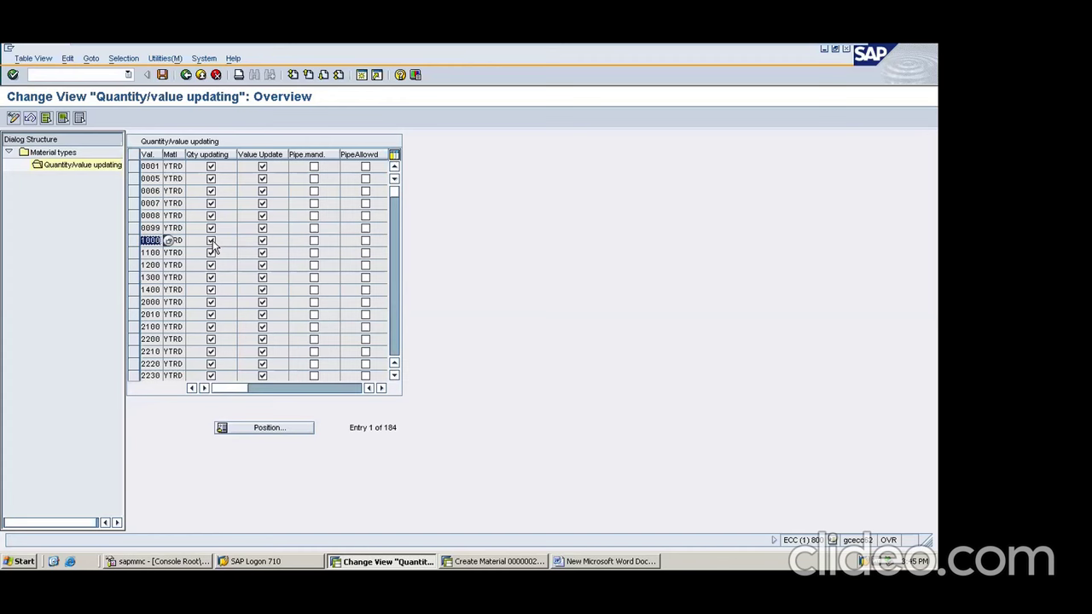
pyautogui.click(261, 241)
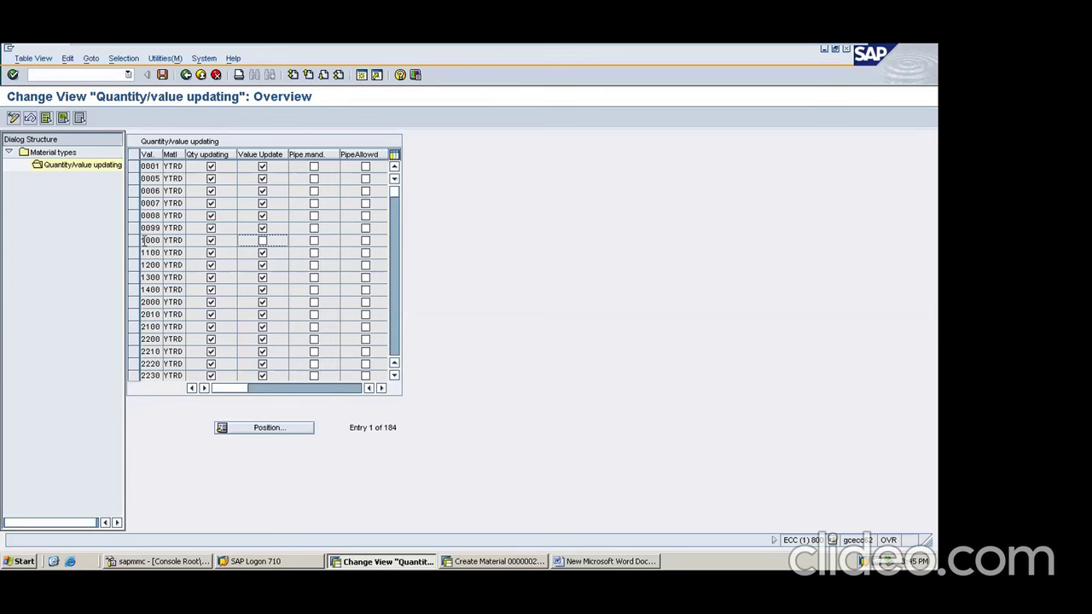
pyautogui.doubleClick(143, 241)
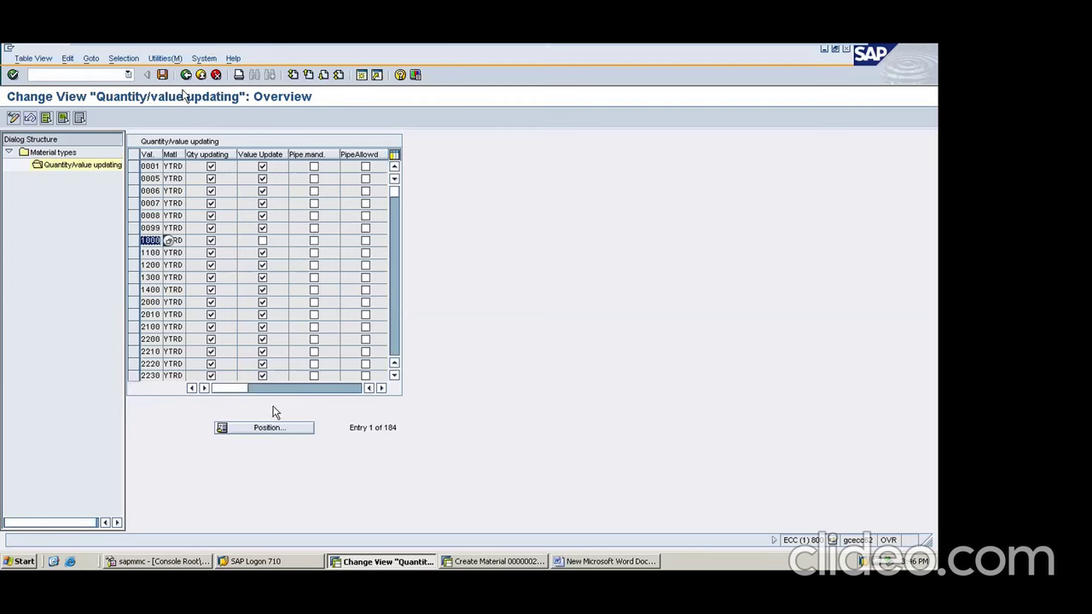
pyautogui.click(263, 240)
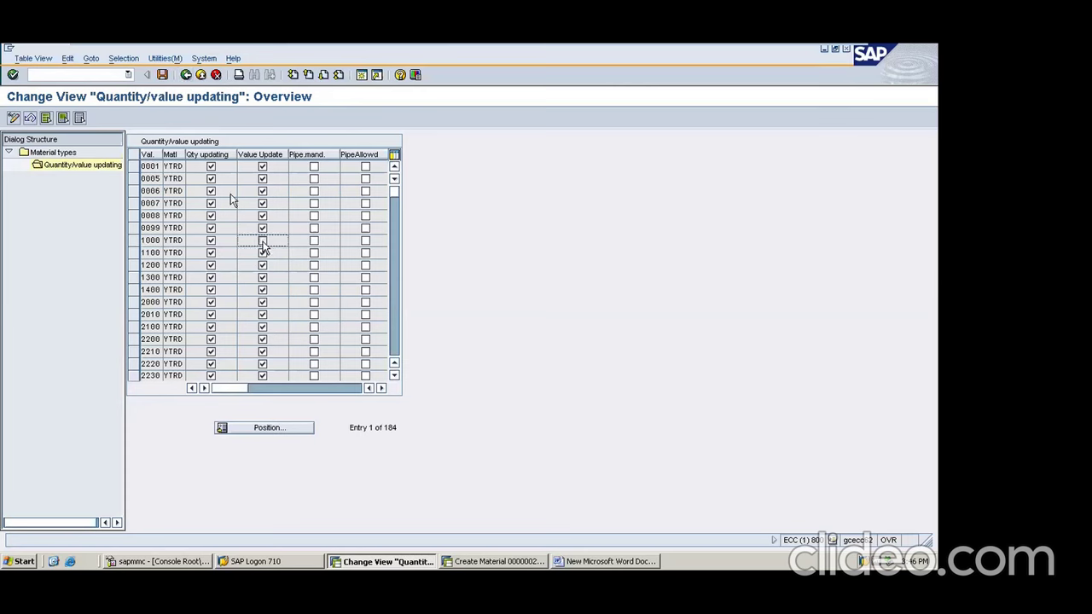
# Save the new material type and return to the material types overview.
pyautogui.click(165, 75)
pyautogui.click(186, 75)
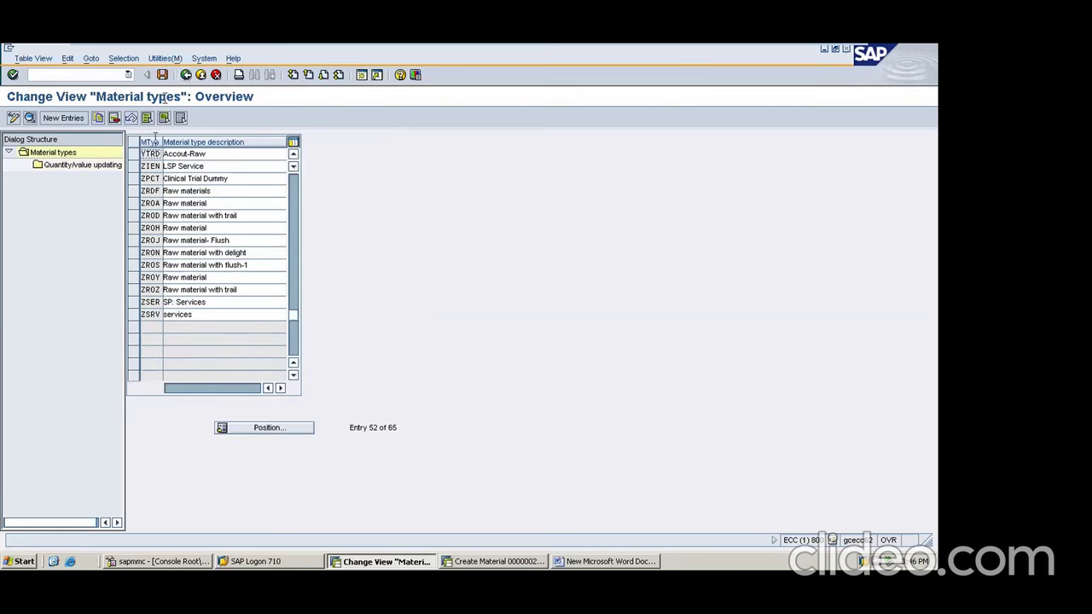
pyautogui.click(162, 75)
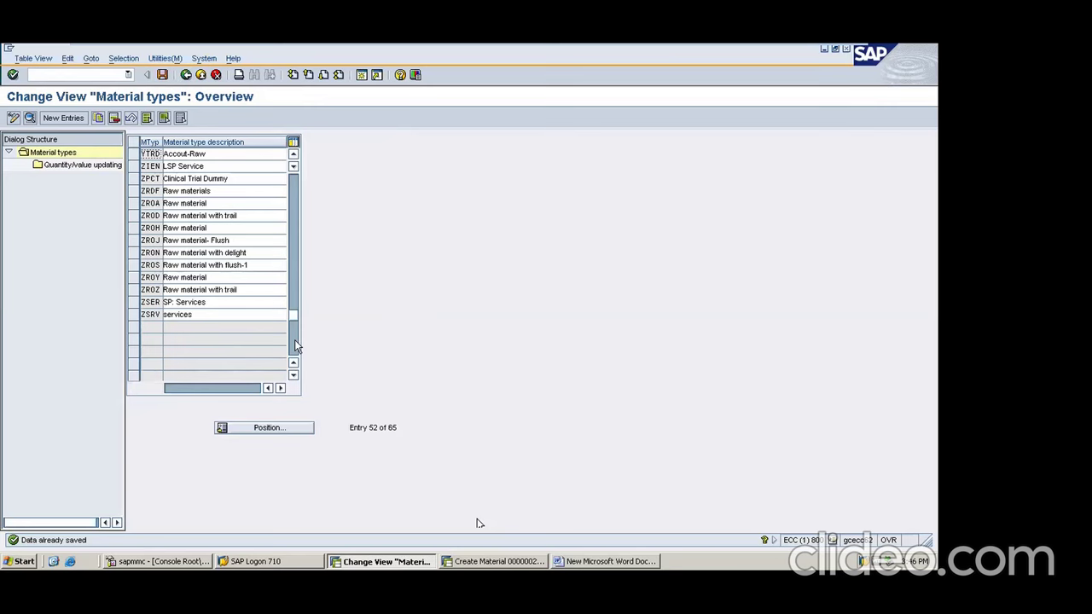
# Switch to the Create Material session, close the valuation class list and restart material creation with transaction MM01.
pyautogui.hotkey('alt', 'Tab')
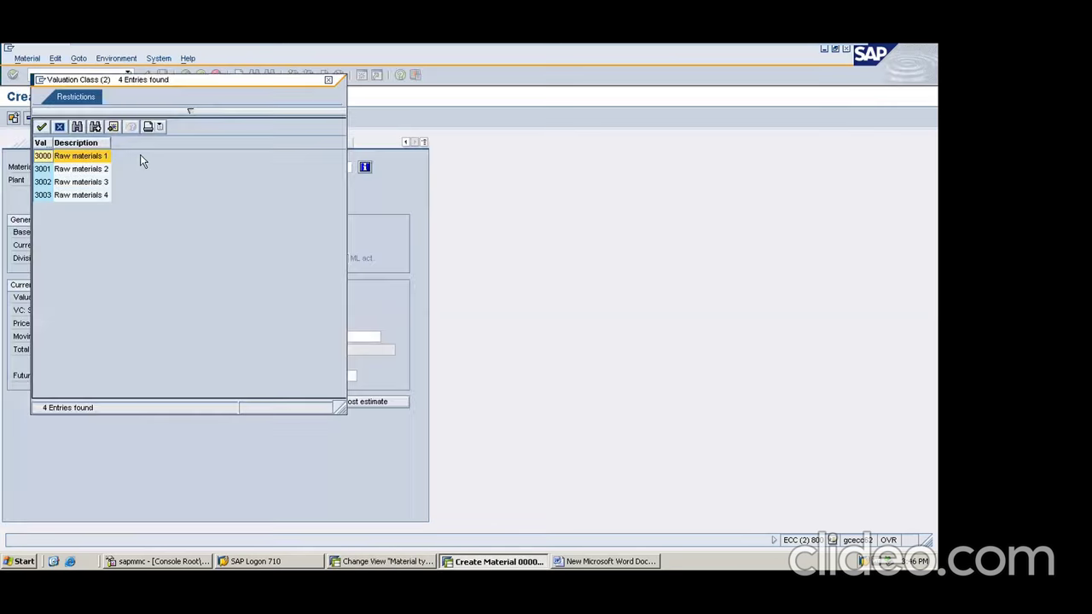
pyautogui.click(328, 79)
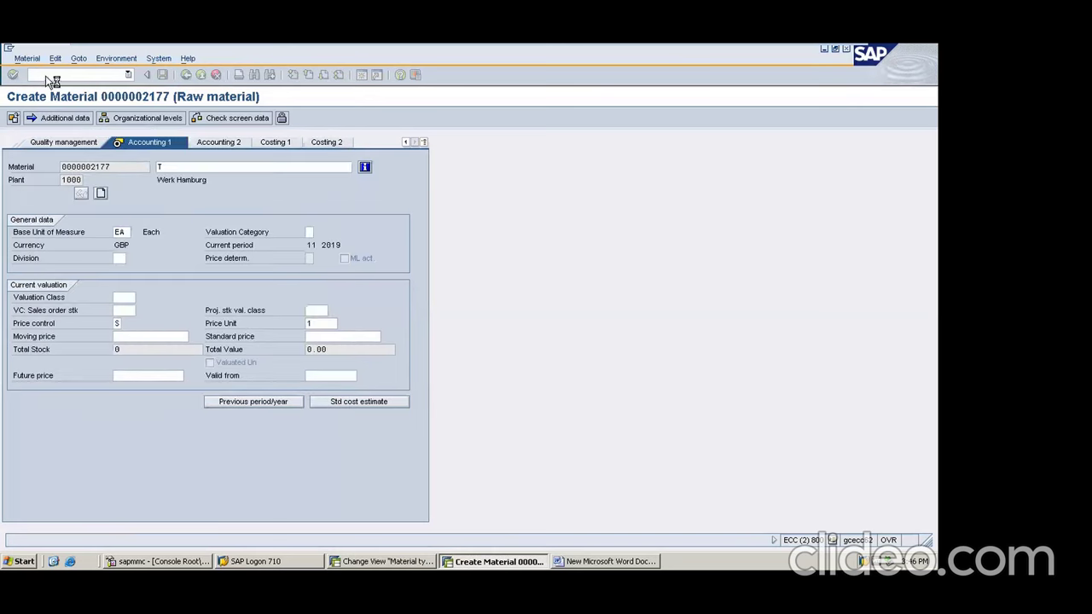
pyautogui.click(45, 75)
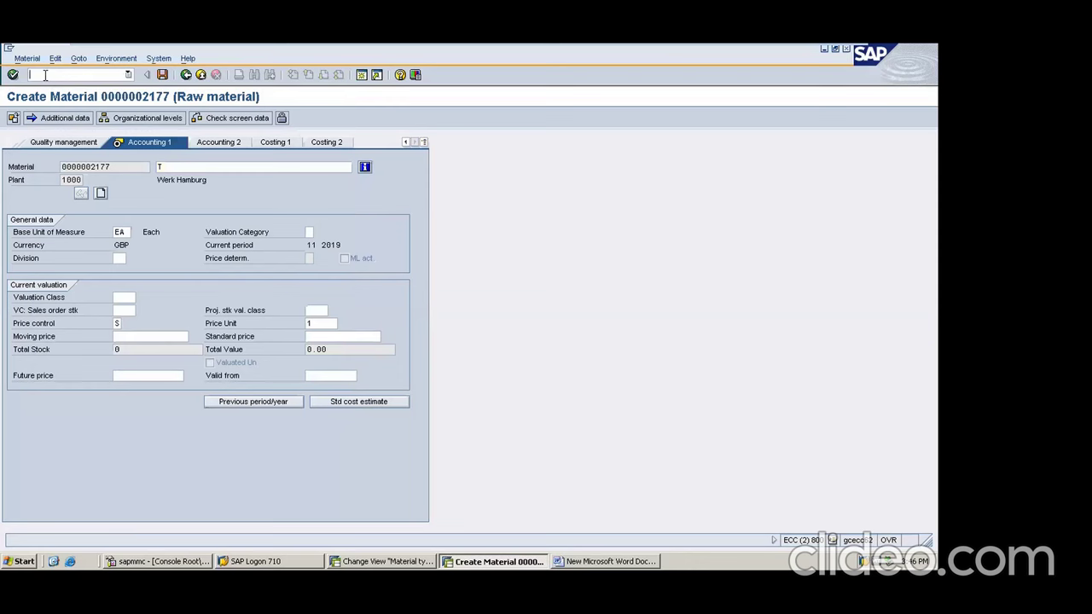
pyautogui.write('/nmm01')
pyautogui.press('Return')
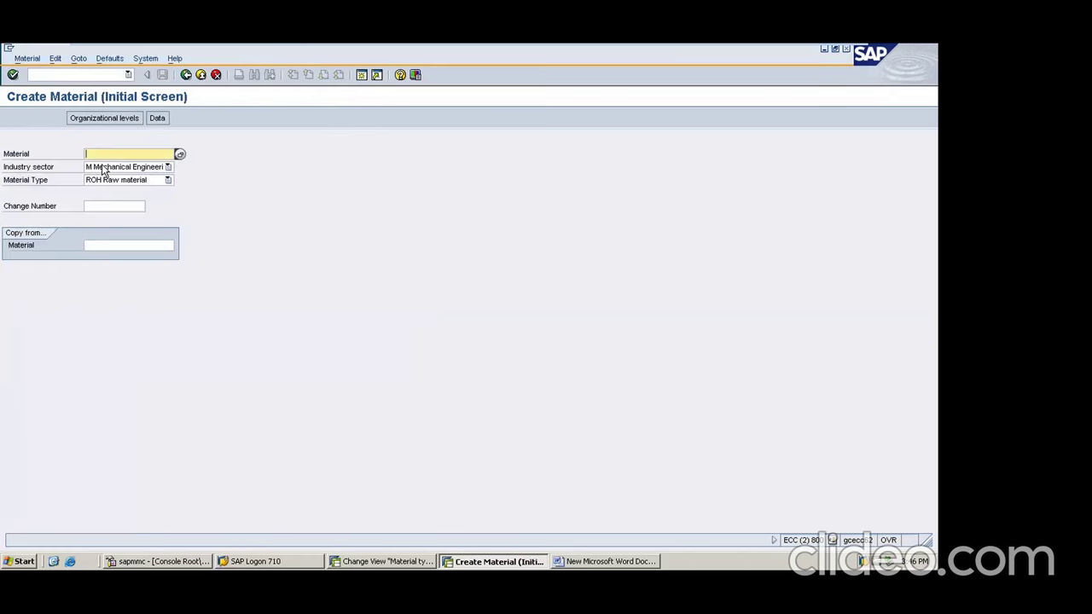
# Start a material of type YTRD Accout-Raw with the Basic Data 1, Purchasing and Accounting 1 views for plant 1000.
pyautogui.click(115, 181)
pyautogui.press('Return')
pyautogui.press('Return')
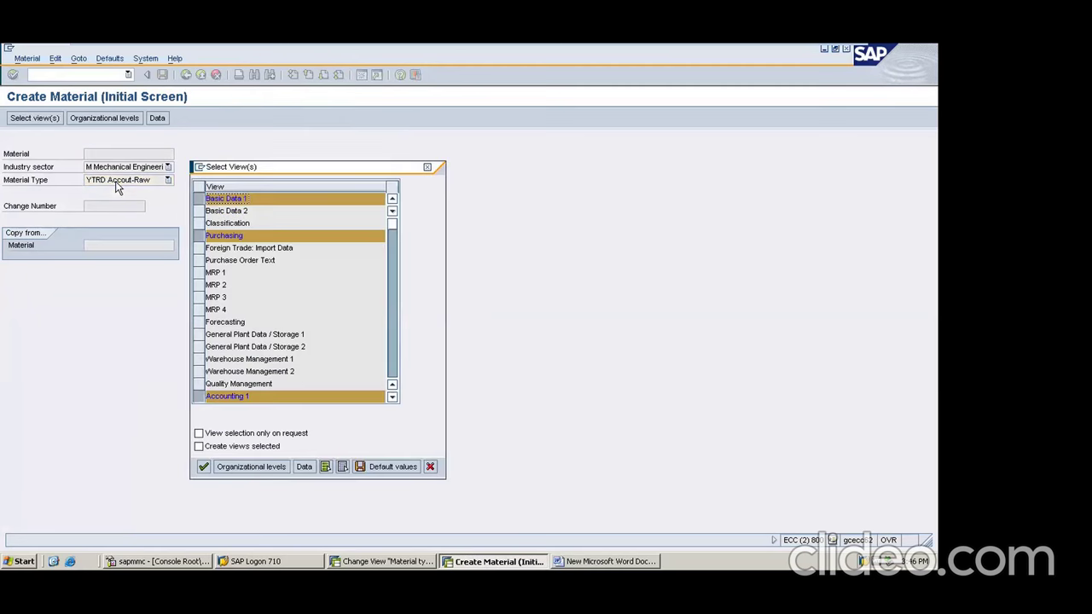
pyautogui.click(205, 464)
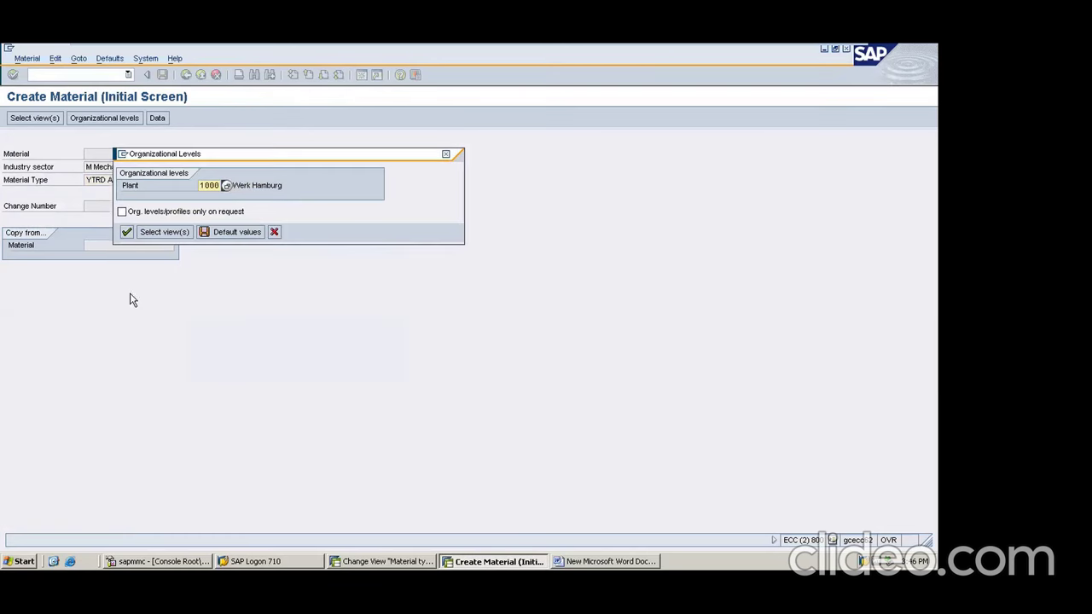
pyautogui.click(126, 233)
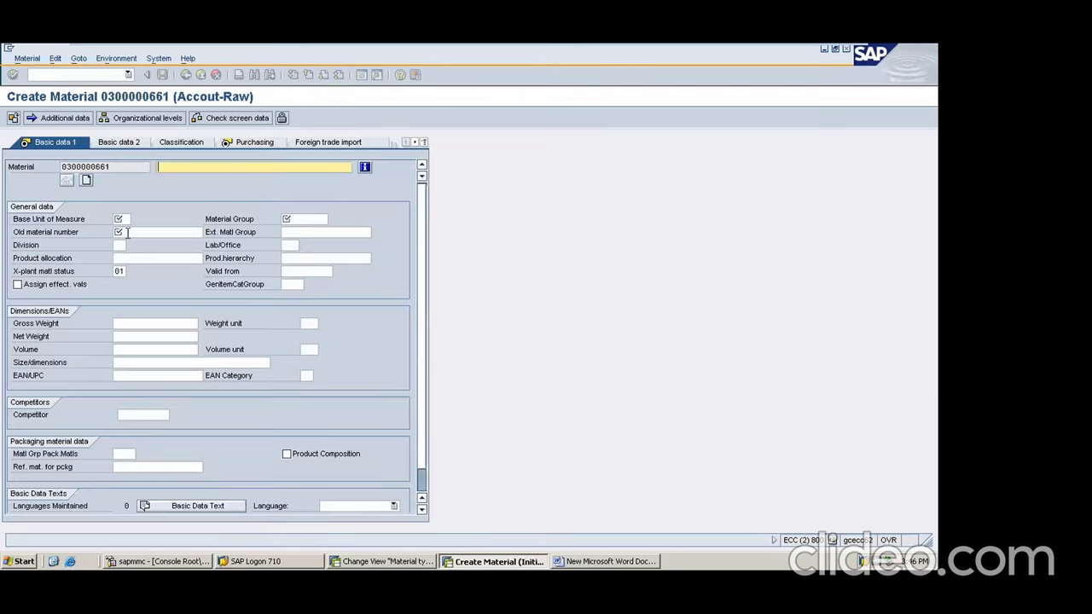
# Enter description "test", base unit EA, material group kittu and old material number abc123, and proceed to the Accounting 1 view.
pyautogui.write('test')
pyautogui.press('Tab')
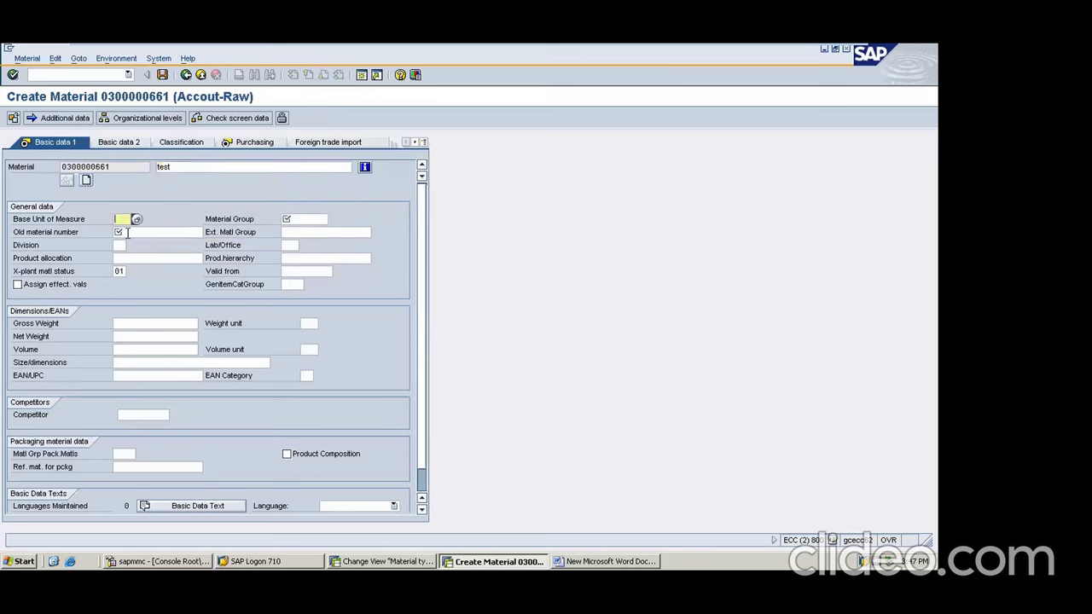
pyautogui.write('EA')
pyautogui.press('Tab')
pyautogui.press('Down')
pyautogui.press('Tab')
pyautogui.press('Down')
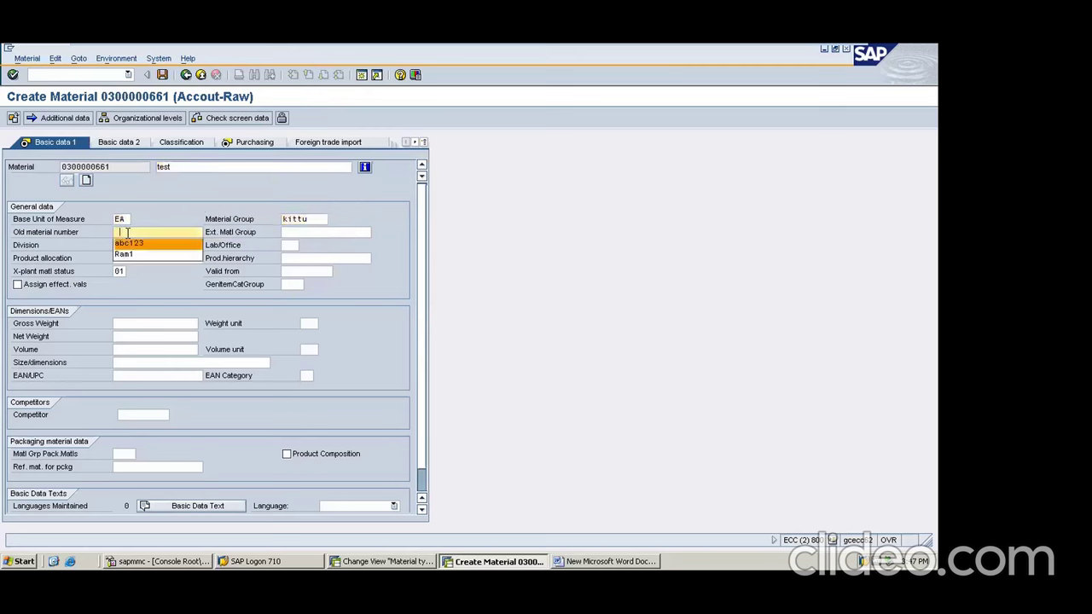
pyautogui.press('Return')
pyautogui.press('Return')
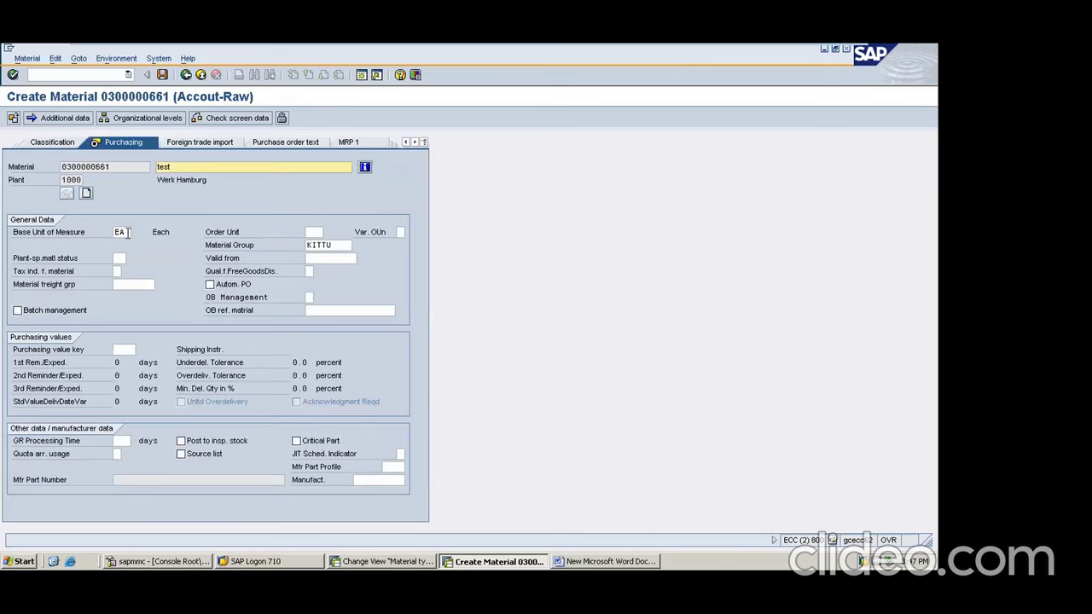
pyautogui.press('Return')
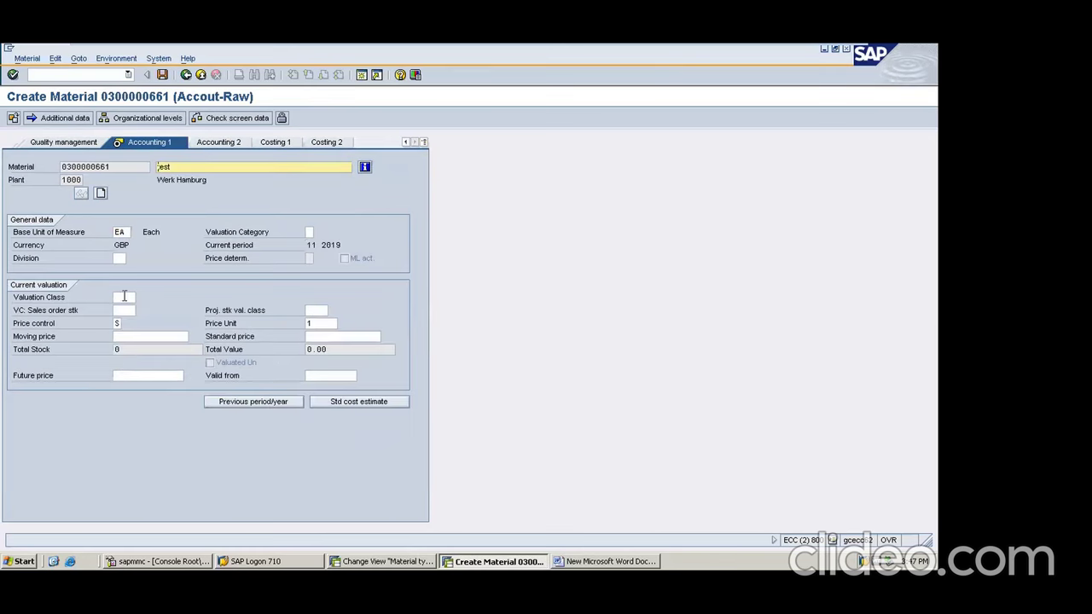
# Examine the valuation classes offered for the YTRD test material and close the list.
pyautogui.click(124, 297)
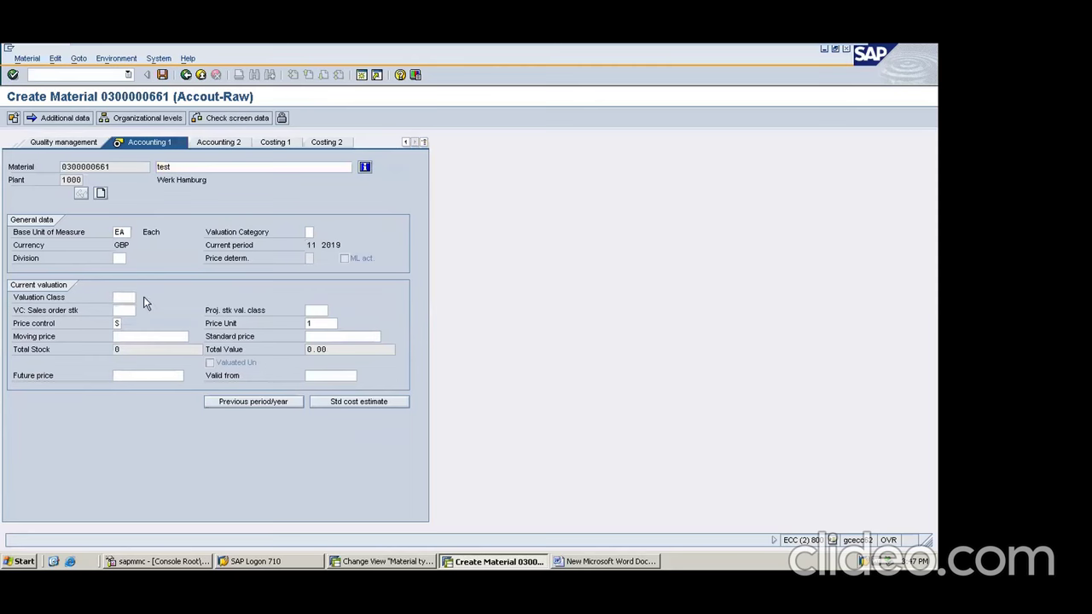
pyautogui.click(143, 298)
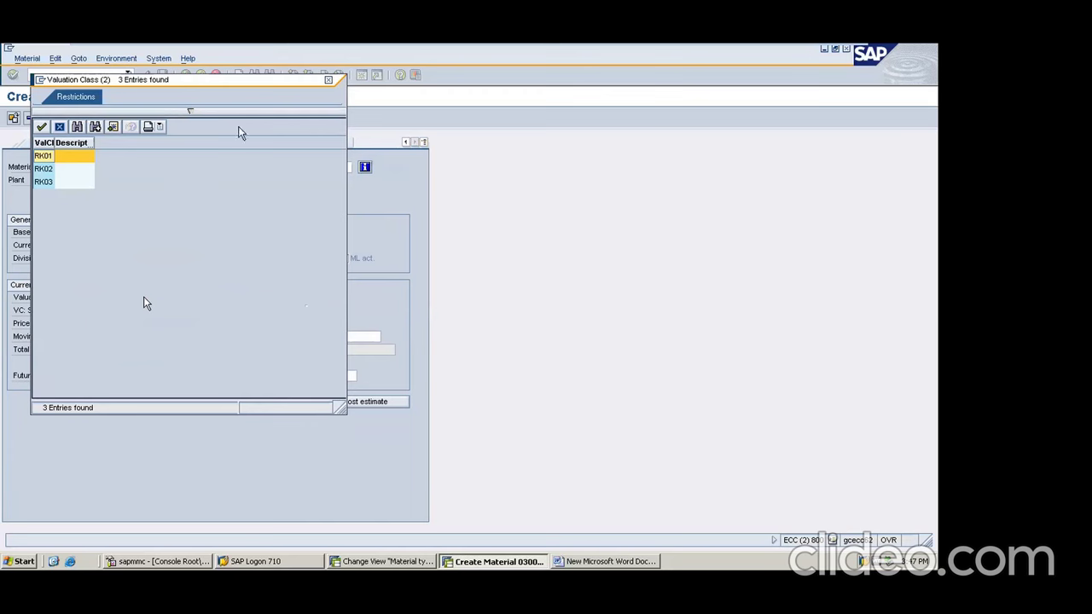
pyautogui.click(328, 80)
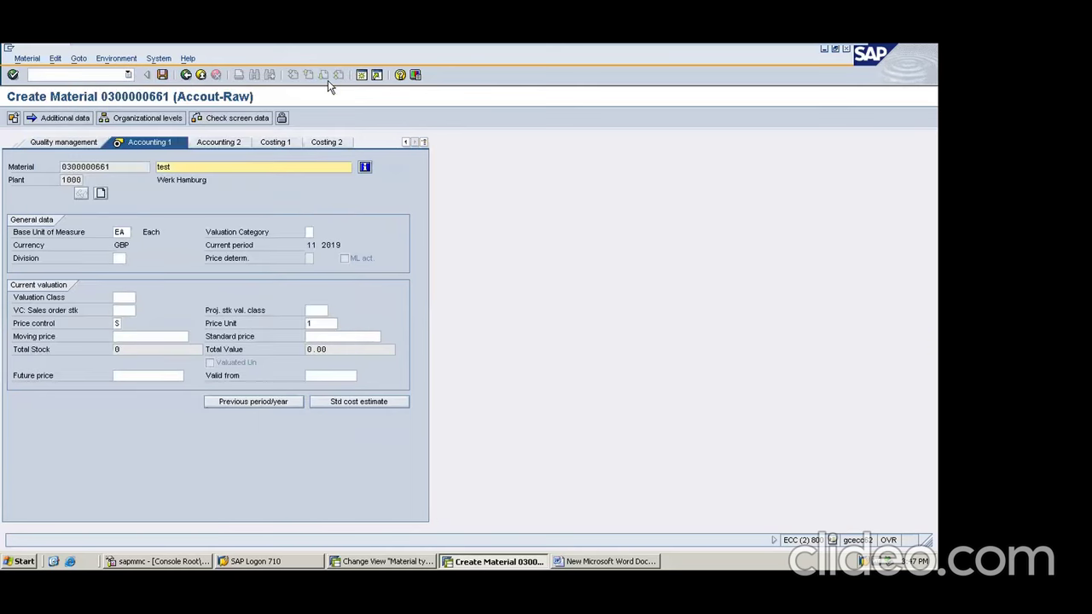
# Leave the unsaved test material and return to the Create Material initial screen.
pyautogui.click(187, 75)
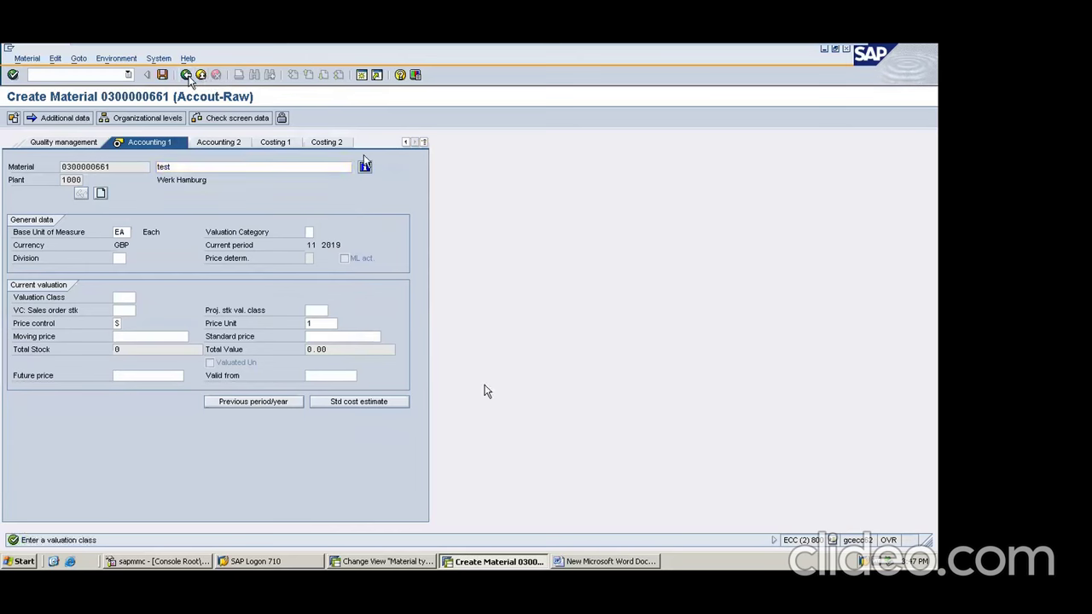
pyautogui.click(43, 73)
pyautogui.write('/oomsk')
pyautogui.press('Return')
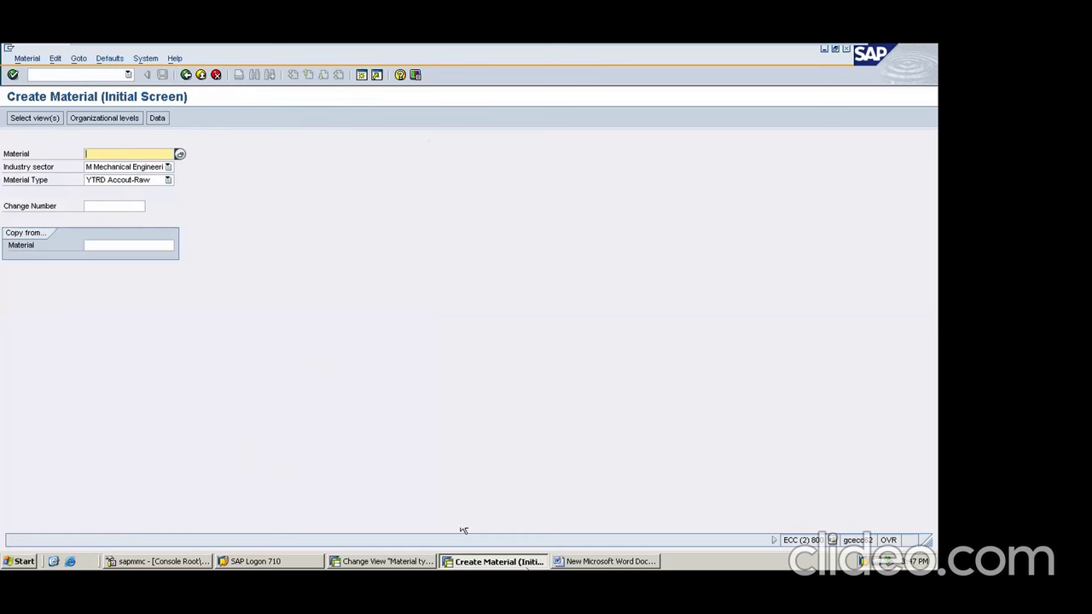
# Switch to the material types session, return to the implementation guide and collapse the Logistics - General branch.
pyautogui.click(386, 561)
pyautogui.click(186, 75)
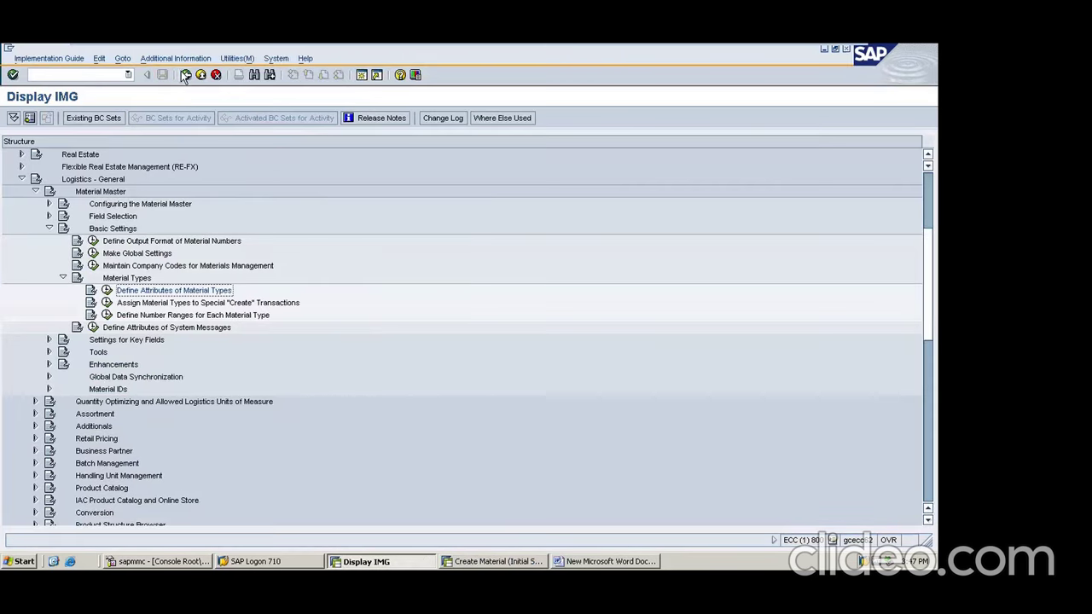
pyautogui.click(20, 179)
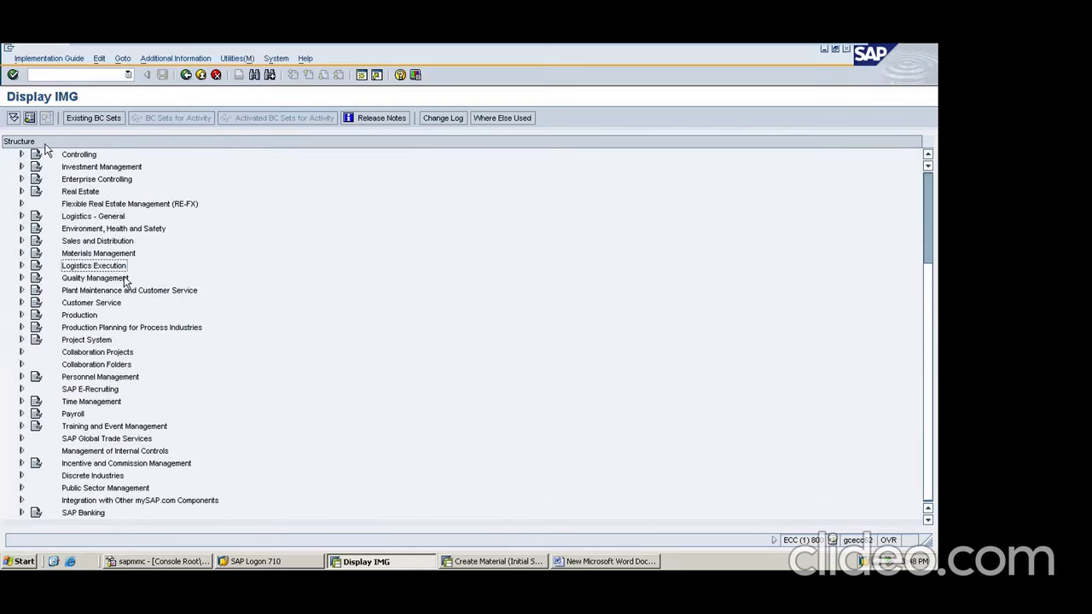
pyautogui.moveTo(932, 184); pyautogui.dragTo(931, 170)
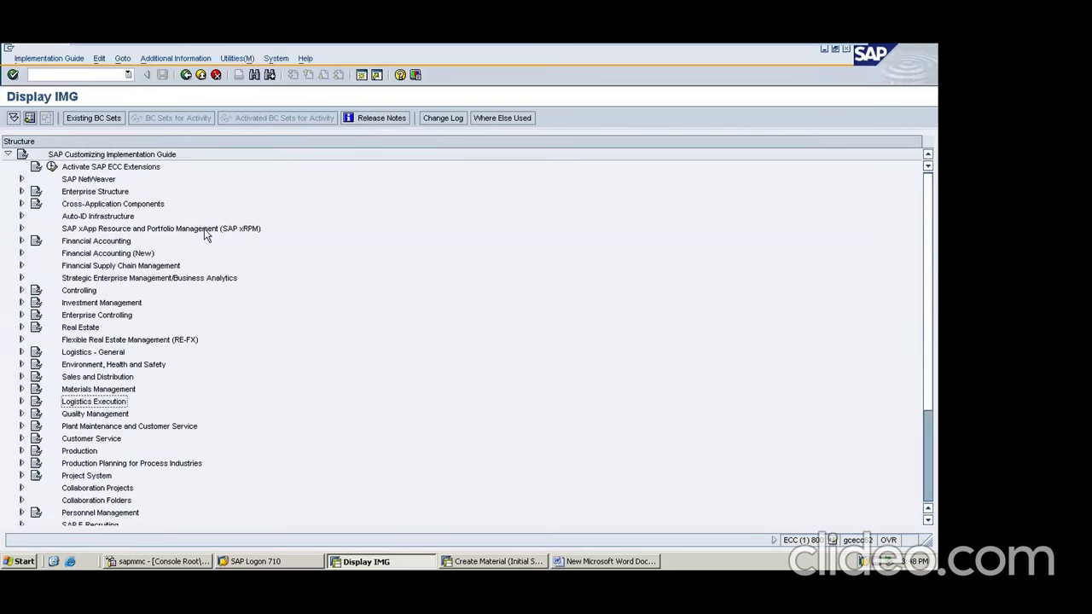
pyautogui.click(8, 155)
pyautogui.click(8, 156)
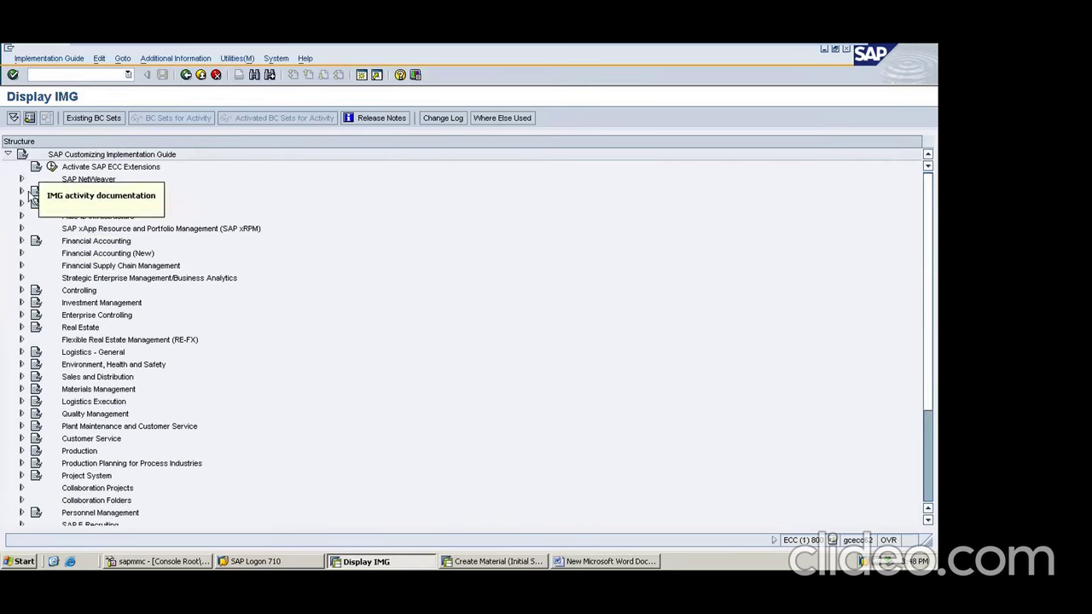
# Open the account category reference and valuation class settings under Materials Management, Valuation and Account Assignment, Account Determination Without Wizard.
pyautogui.click(22, 390)
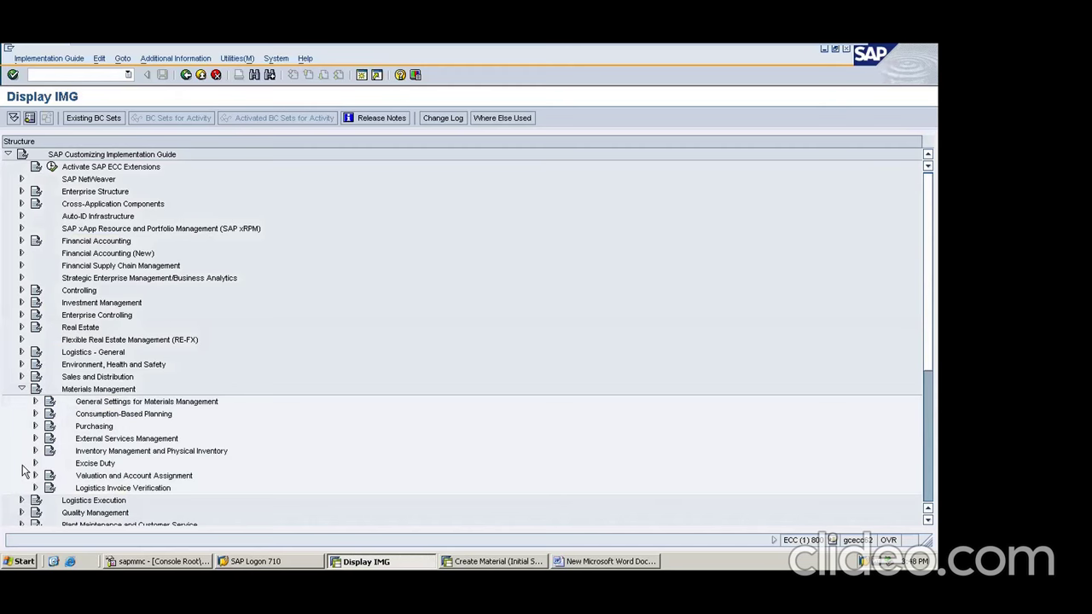
pyautogui.click(35, 475)
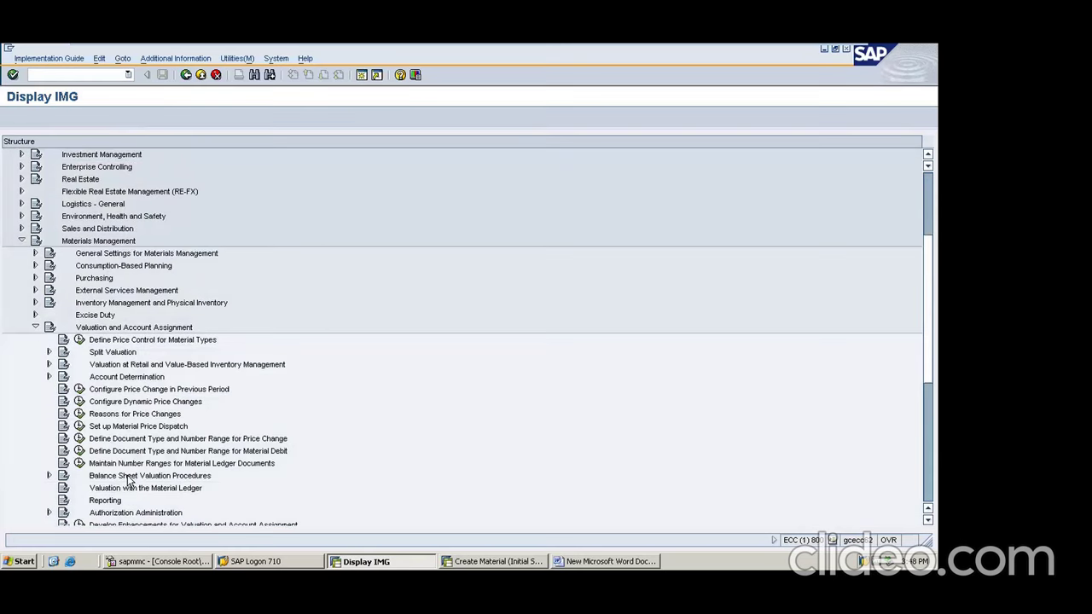
pyautogui.click(48, 377)
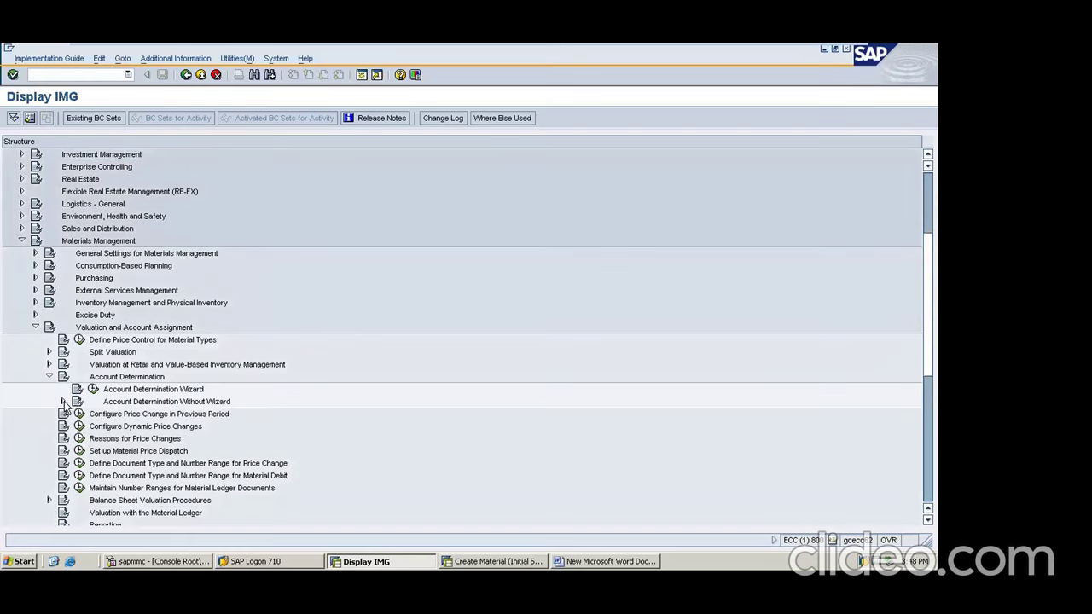
pyautogui.click(63, 402)
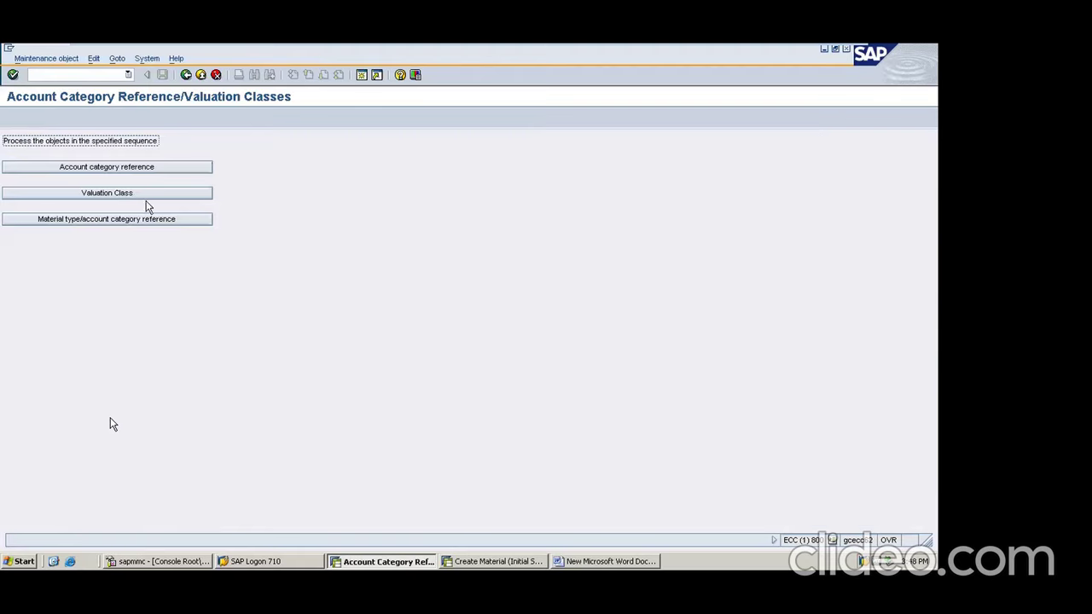
# Clear the account category reference of material type YTRD in the material type/account category reference table and save.
pyautogui.click(89, 222)
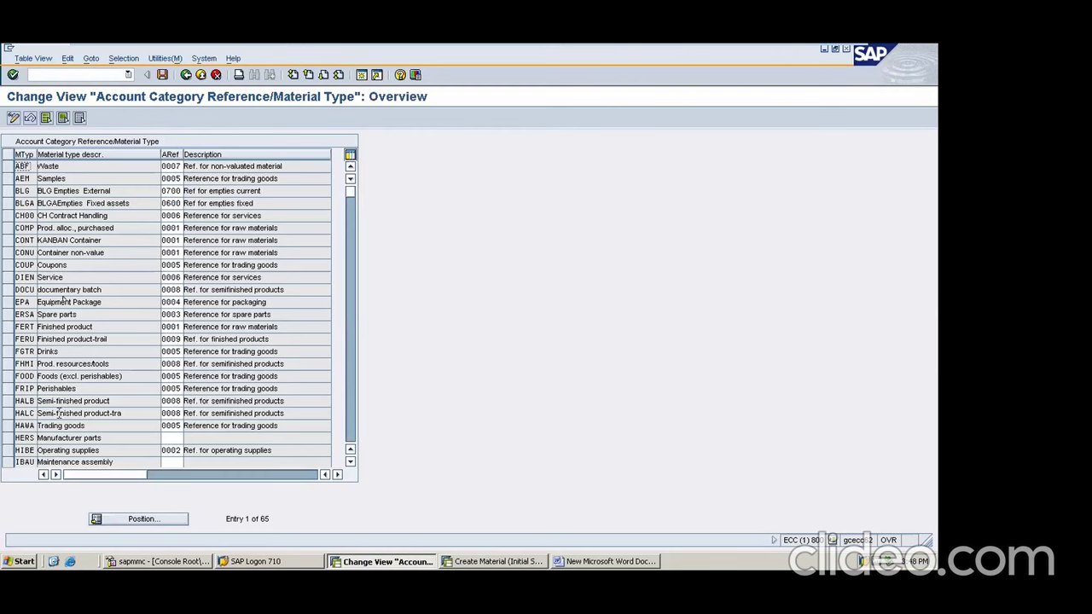
pyautogui.click(351, 362)
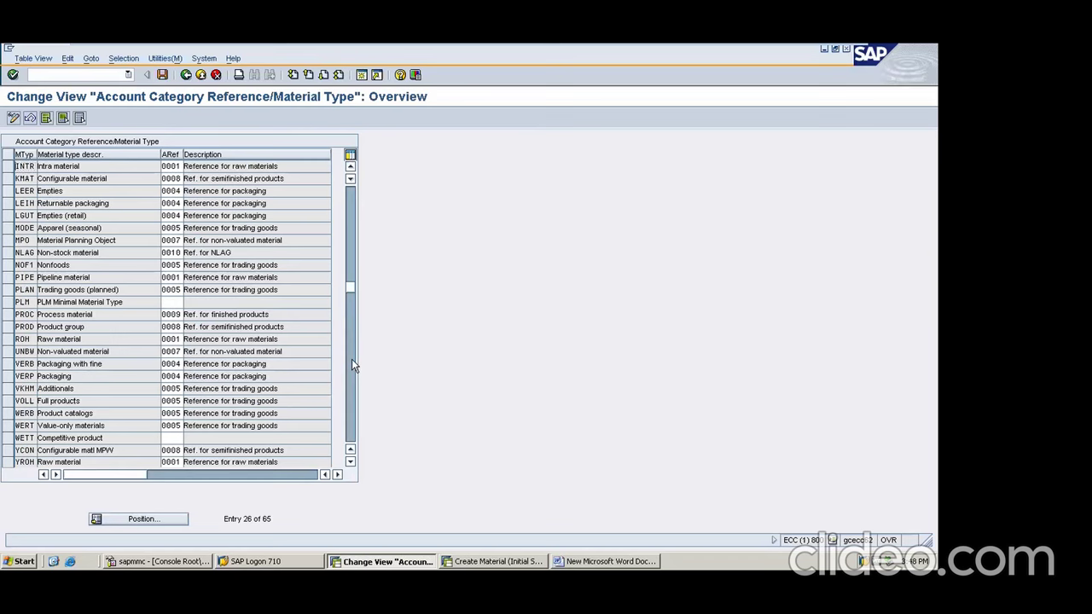
pyautogui.click(352, 365)
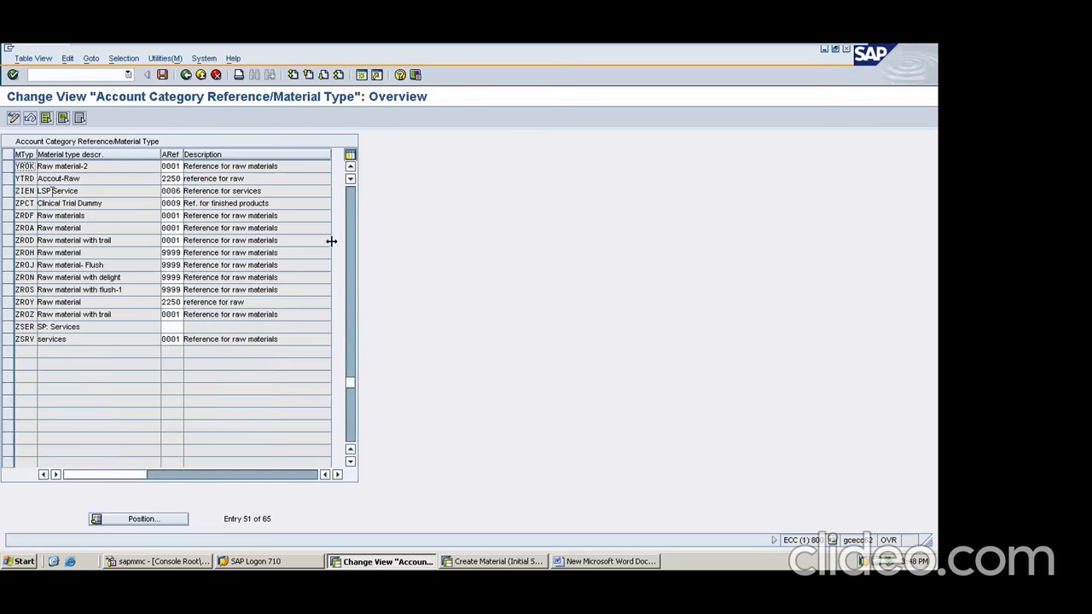
pyautogui.doubleClick(183, 179)
pyautogui.press('Delete')
pyautogui.press('Delete')
pyautogui.press('Delete')
pyautogui.press('Delete')
pyautogui.hotkey('ctrl', 's')
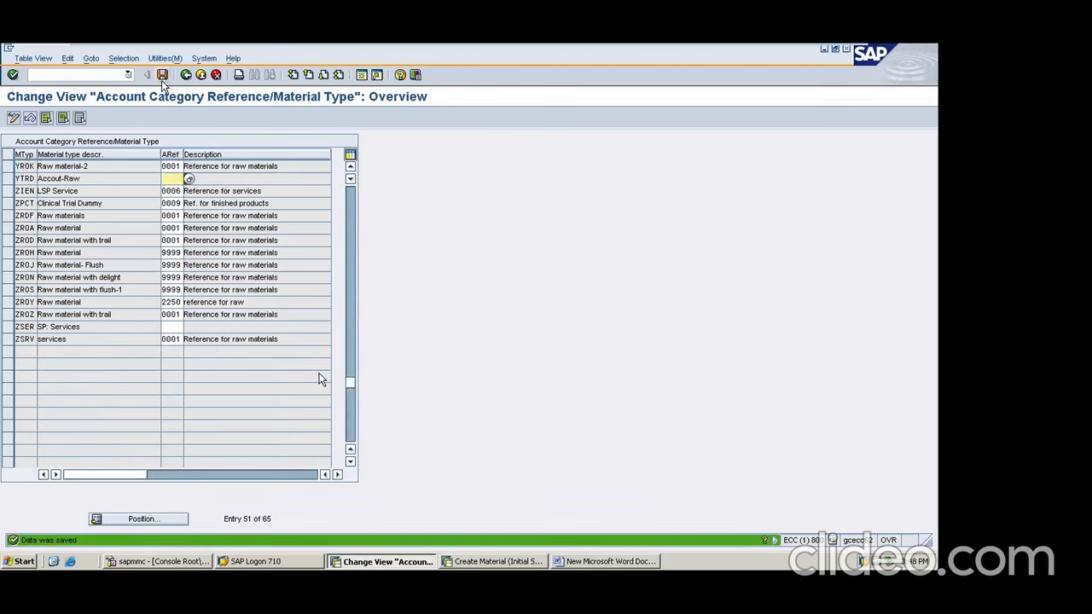
# Restart MM01 in the Create Material session and start another YTRD material with the preselected views and plant.
pyautogui.click(493, 562)
pyautogui.click(58, 75)
pyautogui.write('/nmm01')
pyautogui.press('Return')
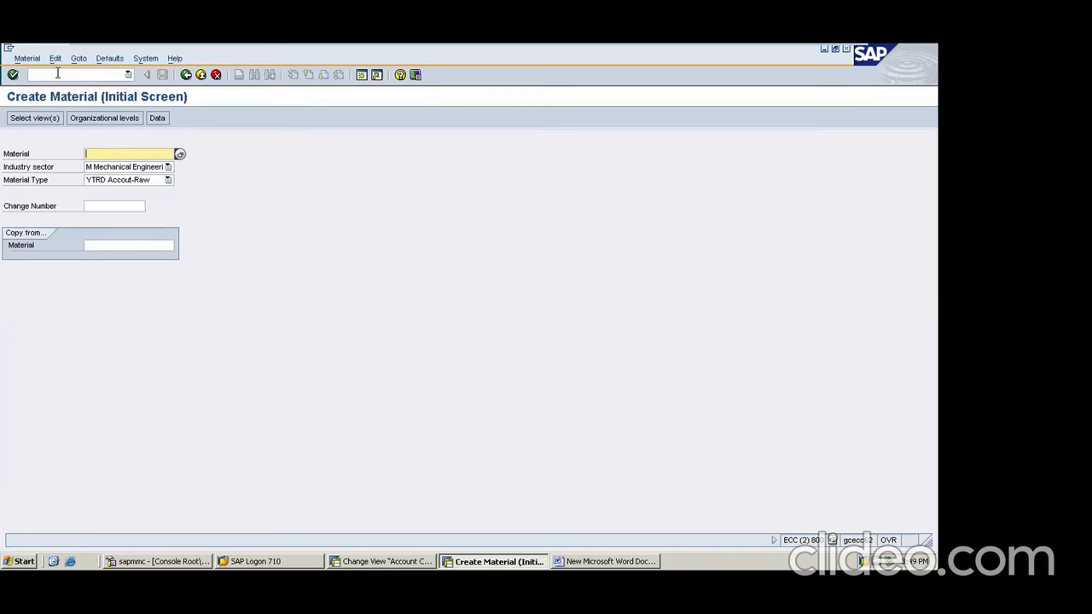
pyautogui.press('Return')
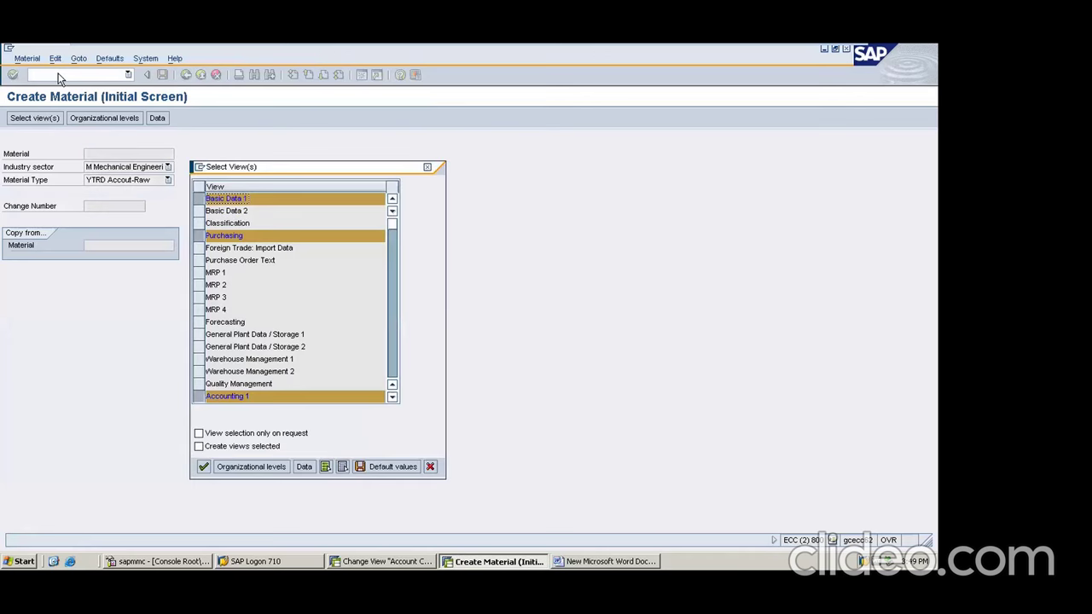
pyautogui.press('Return')
pyautogui.press('Return')
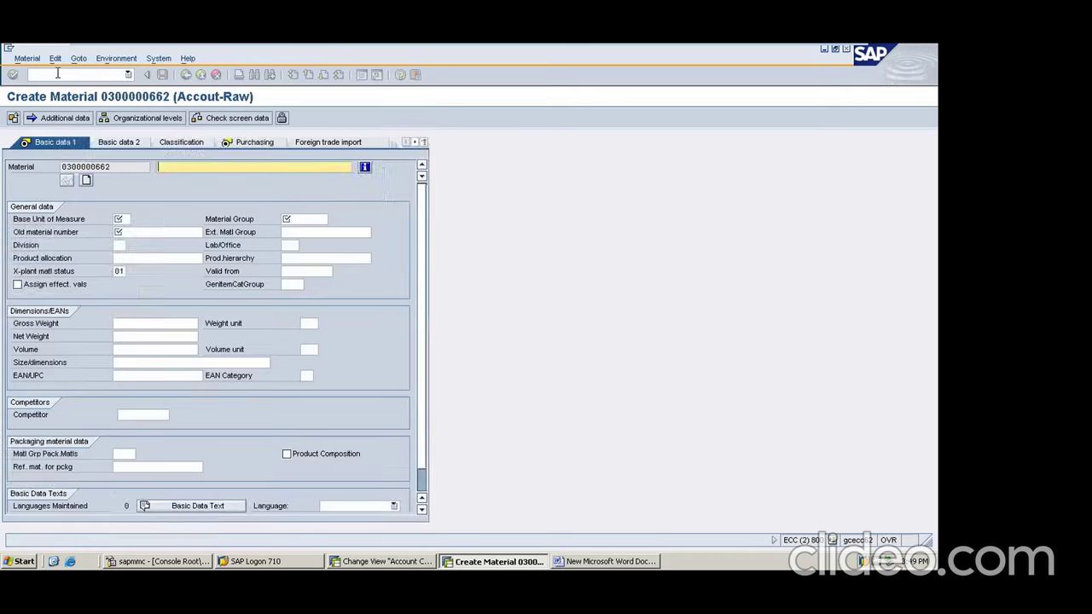
# Enter description "test", base unit EA and material group kittu for the new material, and proceed through Purchasing to Accounting 1.
pyautogui.write('test')
pyautogui.press('Tab')
pyautogui.write('EA')
pyautogui.press('Tab')
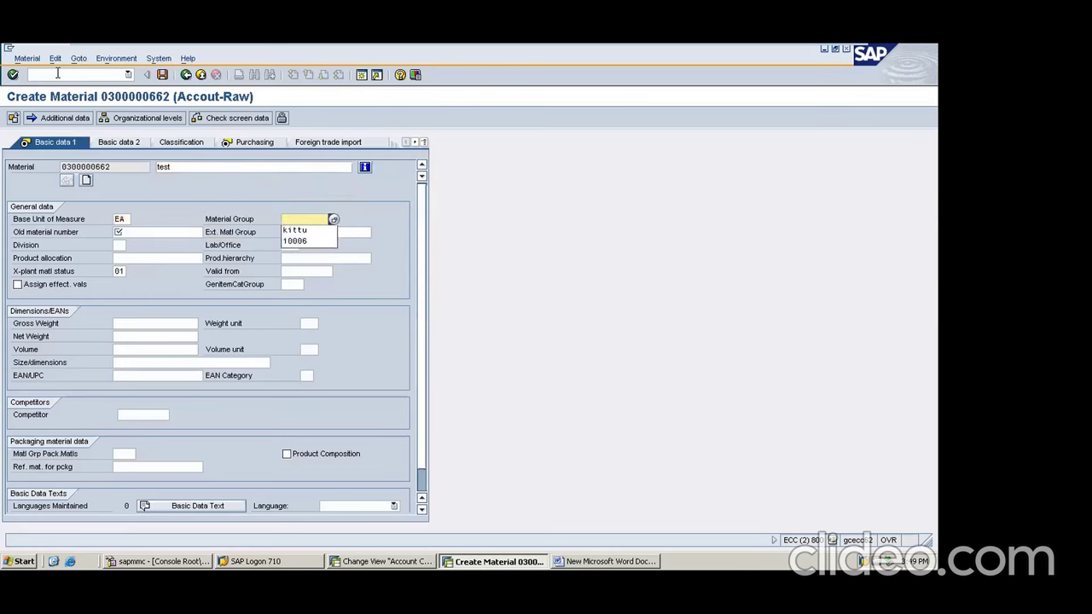
pyautogui.press('Down')
pyautogui.press('Return')
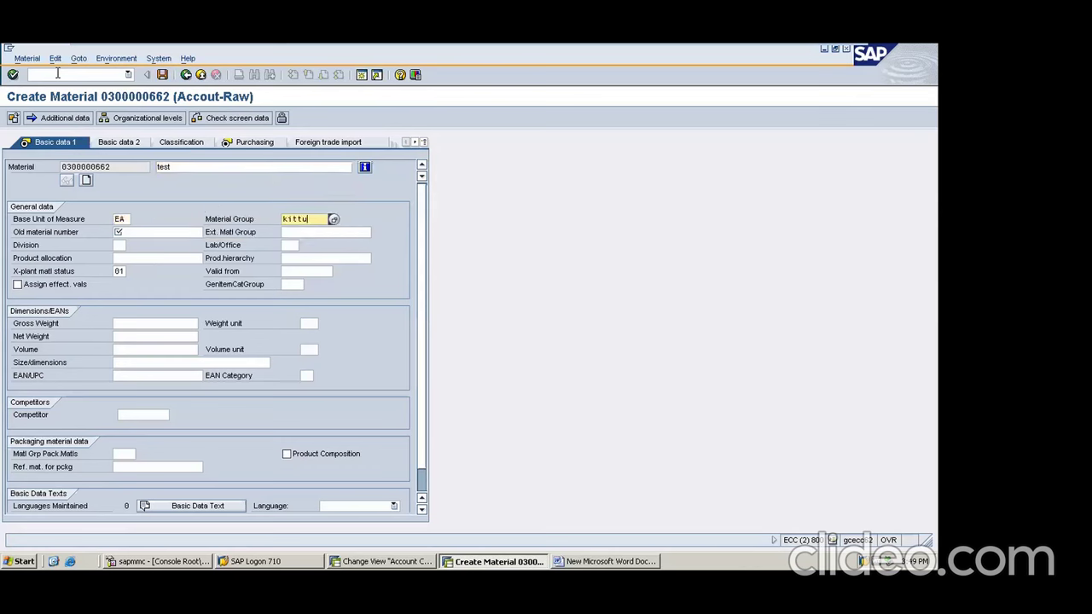
pyautogui.press('Tab')
pyautogui.press('Return')
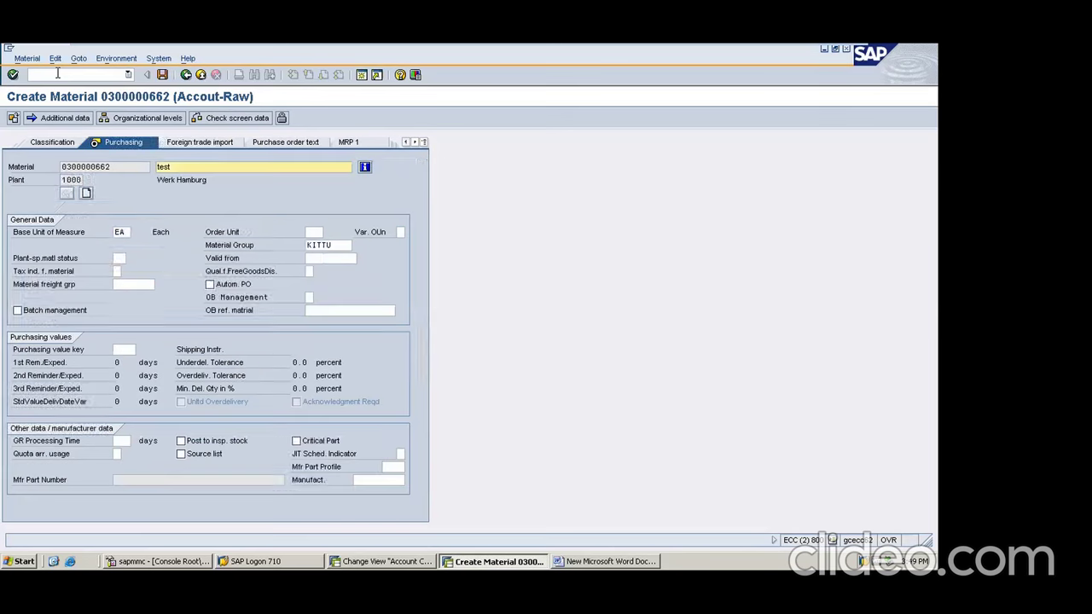
pyautogui.press('Return')
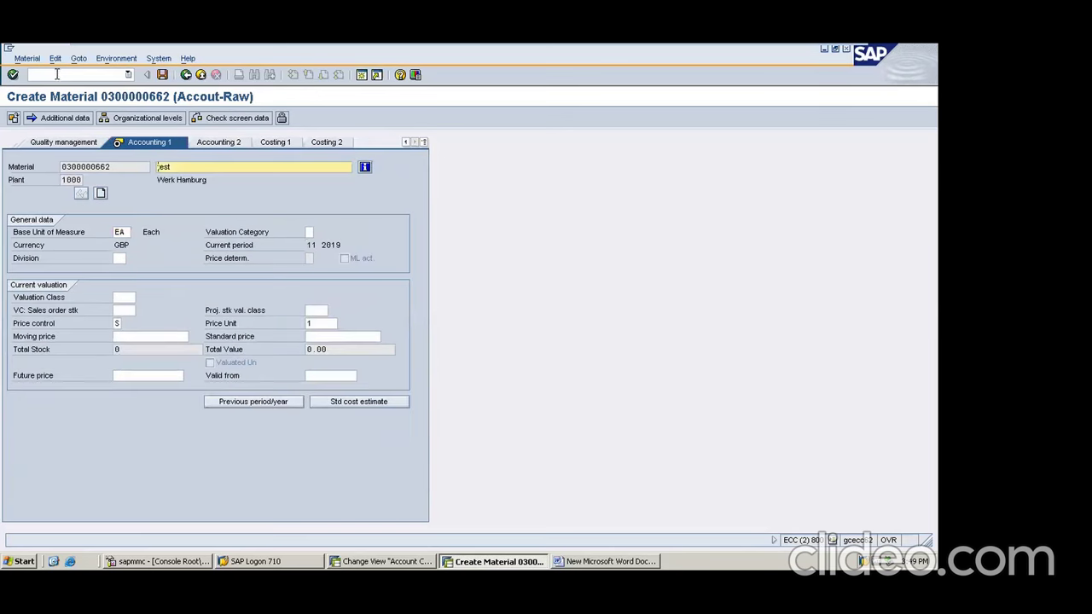
# Look up the possible valuation classes for the new material on Accounting 1.
pyautogui.click(126, 297)
pyautogui.click(141, 298)
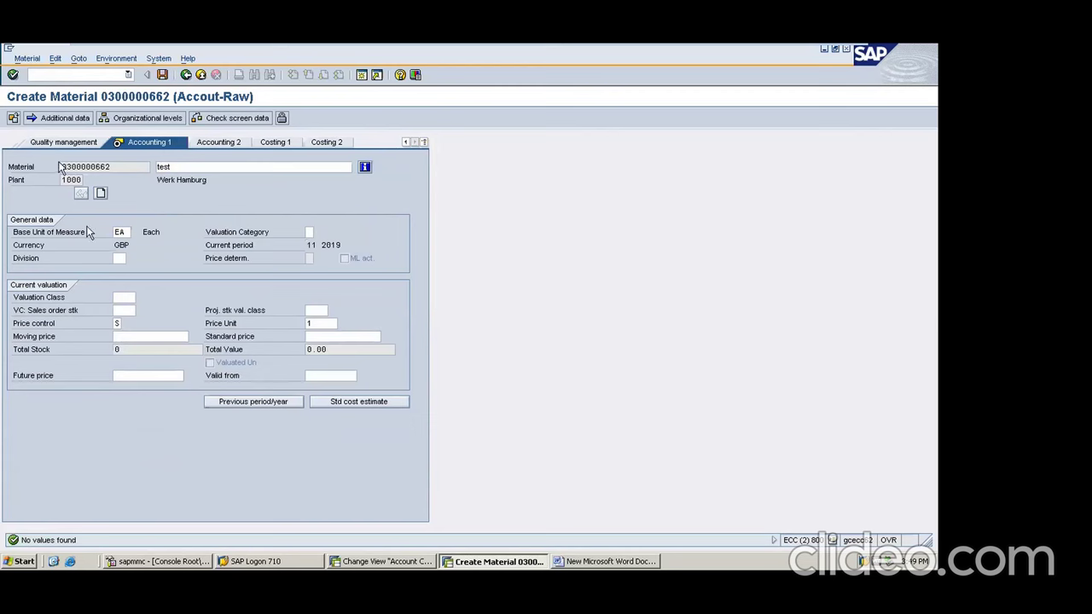
pyautogui.moveTo(63, 180); pyautogui.dragTo(122, 196)
# Switch to the Word notes and add the line "Material type- YTRD" below the "5 material groups = 5 valuation classes" line.
pyautogui.hotkey('alt', 'Tab')
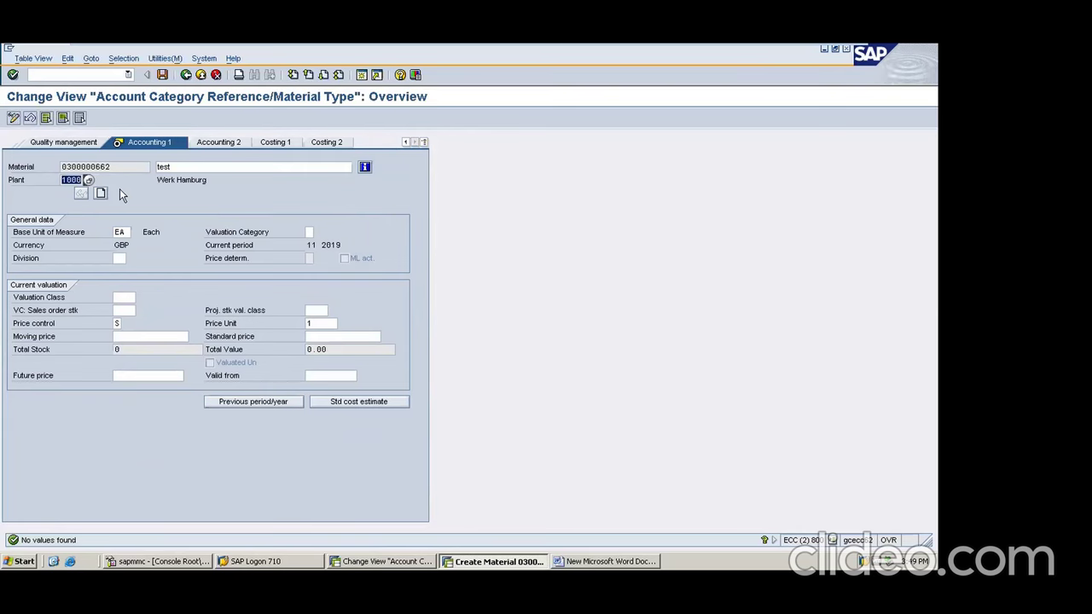
pyautogui.hotkey('alt', 'Tab')
pyautogui.click(580, 562)
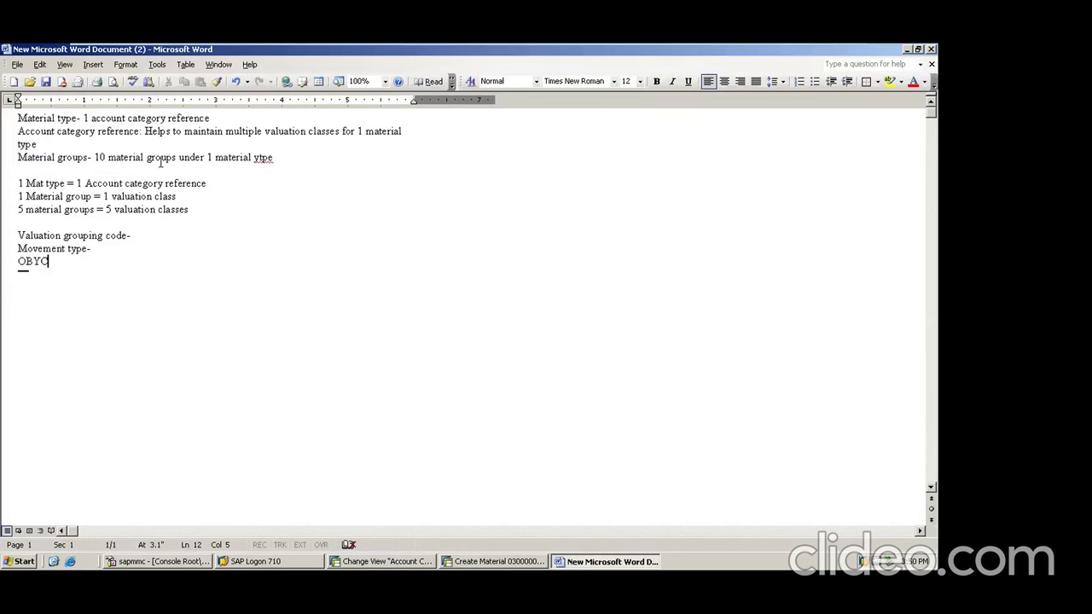
pyautogui.click(215, 183)
pyautogui.click(207, 209)
pyautogui.press('Return')
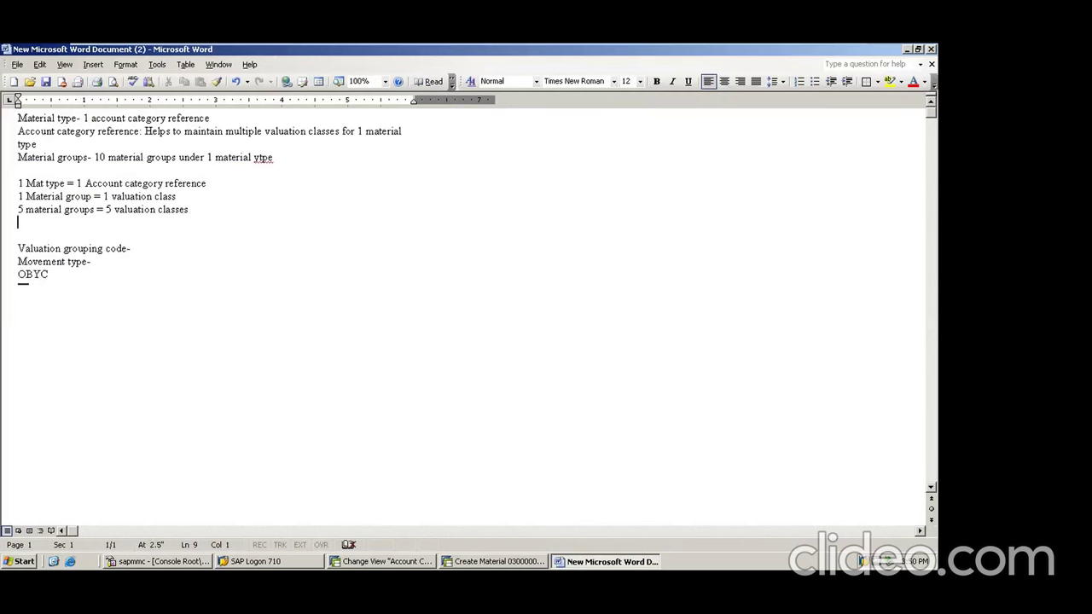
pyautogui.write('Materia')
pyautogui.press('BackSpace')
pyautogui.press('BackSpace')
pyautogui.write('ial type-')
pyautogui.press('BackSpace')
pyautogui.press('BackSpace')
pyautogui.write('- YTRD')
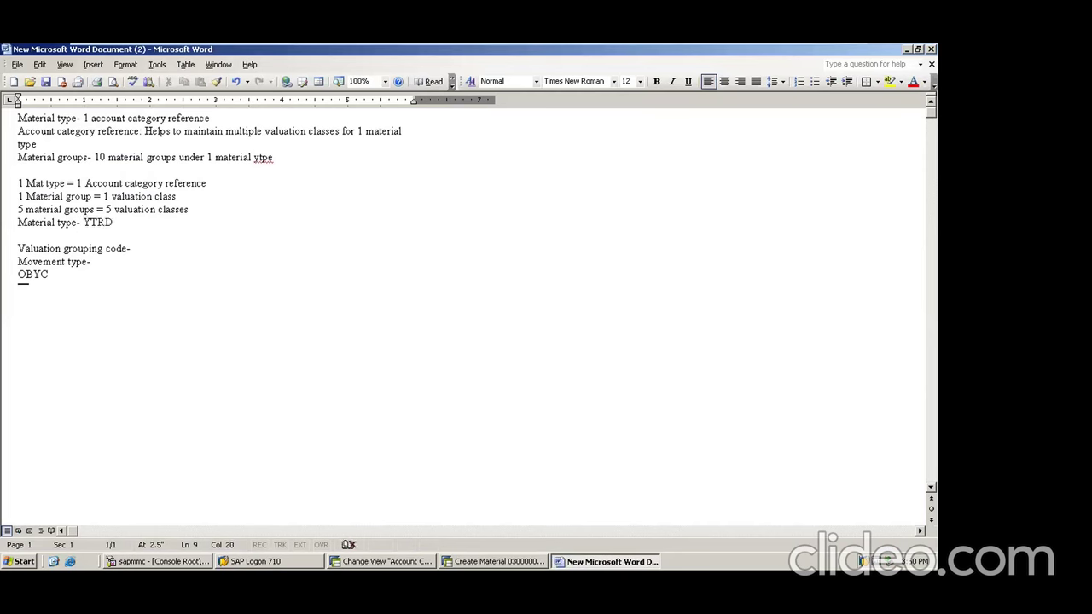
# Add a blank line below the YTRD note and extend that note with "– 1 Account category reference".
pyautogui.press('Return')
pyautogui.press('Return')
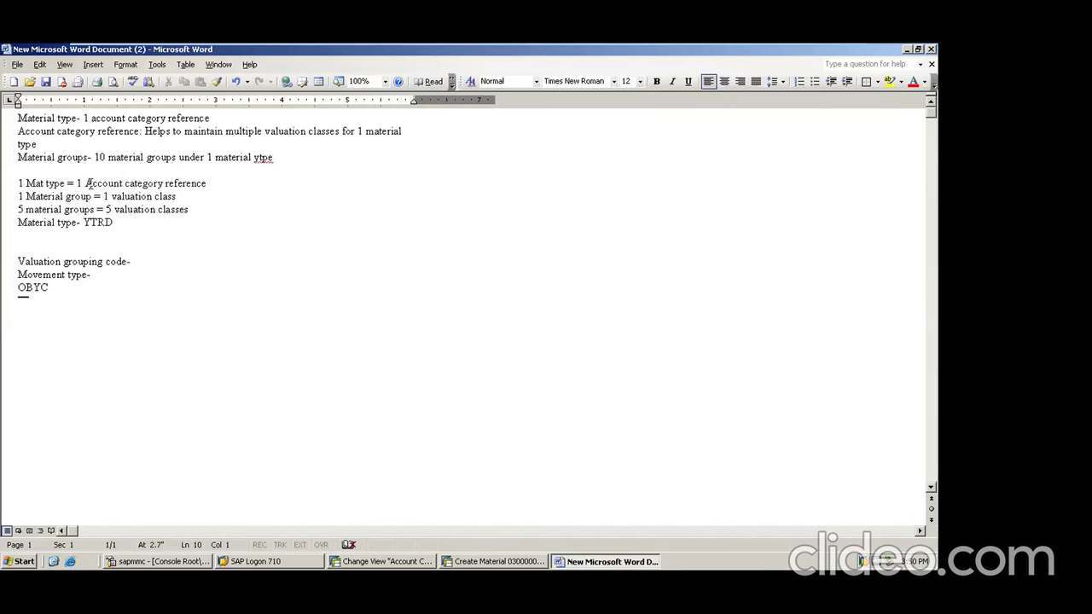
pyautogui.click(136, 222)
pyautogui.write('-')
pyautogui.write(' 1 Account category reference')
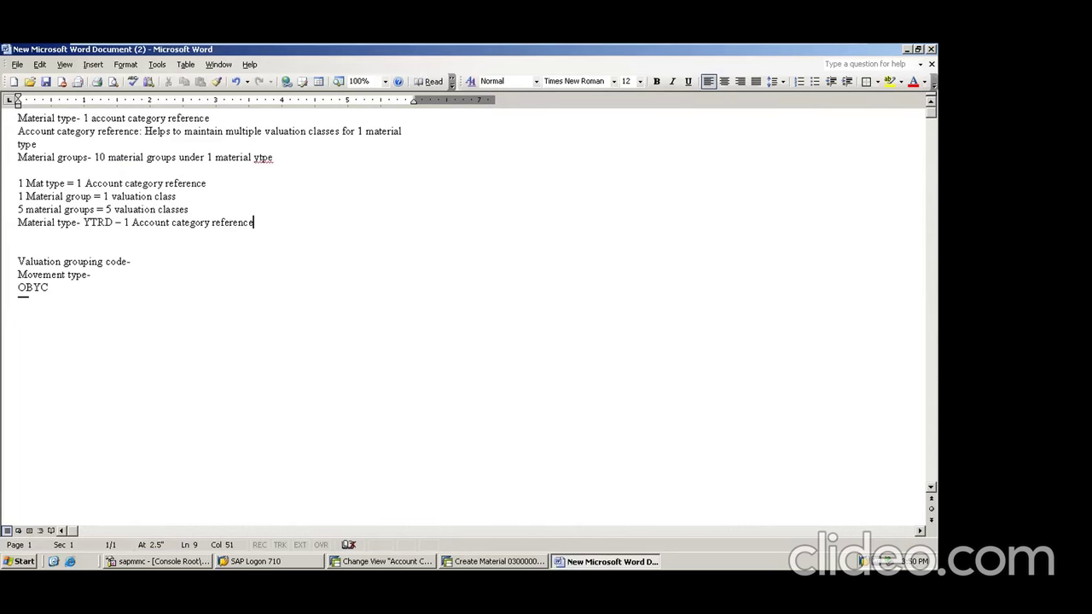
# Switch to the SAP customizing session, leave the material type assignment table and view the list of account category references.
pyautogui.hotkey('alt', 'Tab')
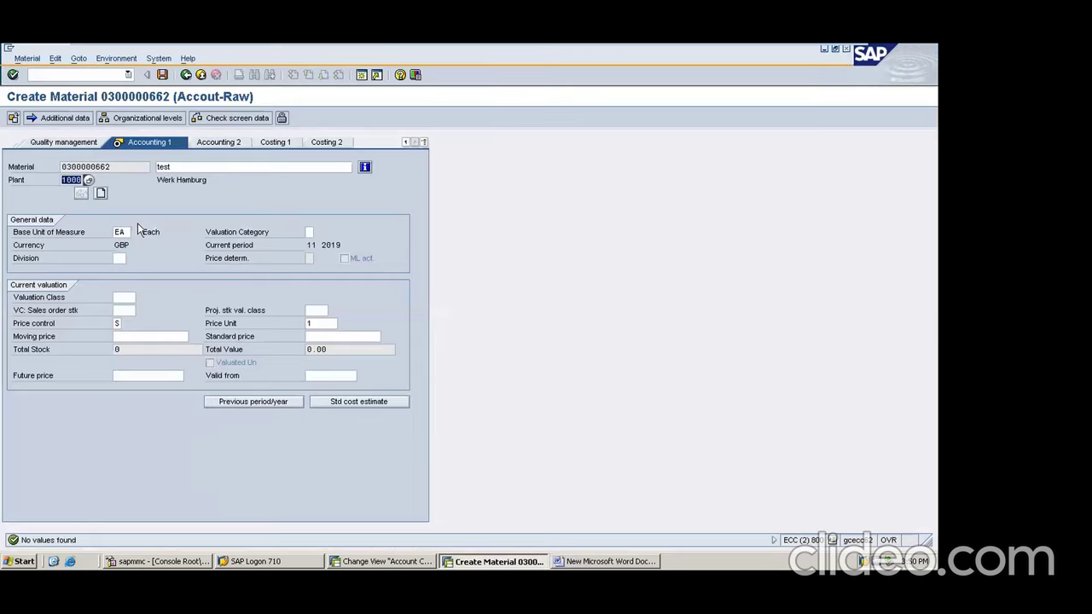
pyautogui.hotkey('alt', 'Tab')
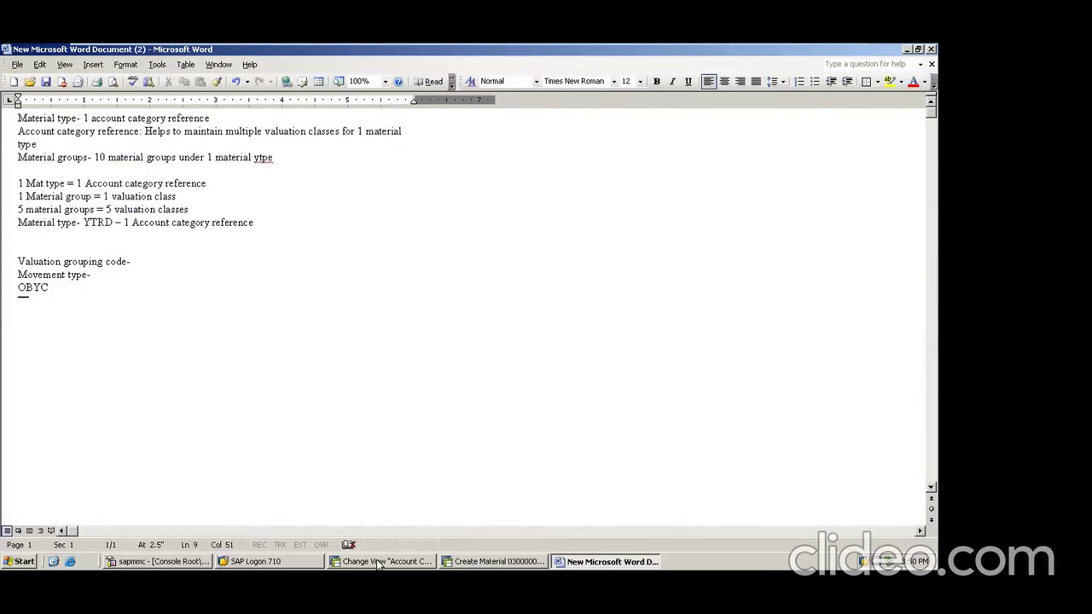
pyautogui.hotkey('alt', 'Tab')
pyautogui.press('Tab')
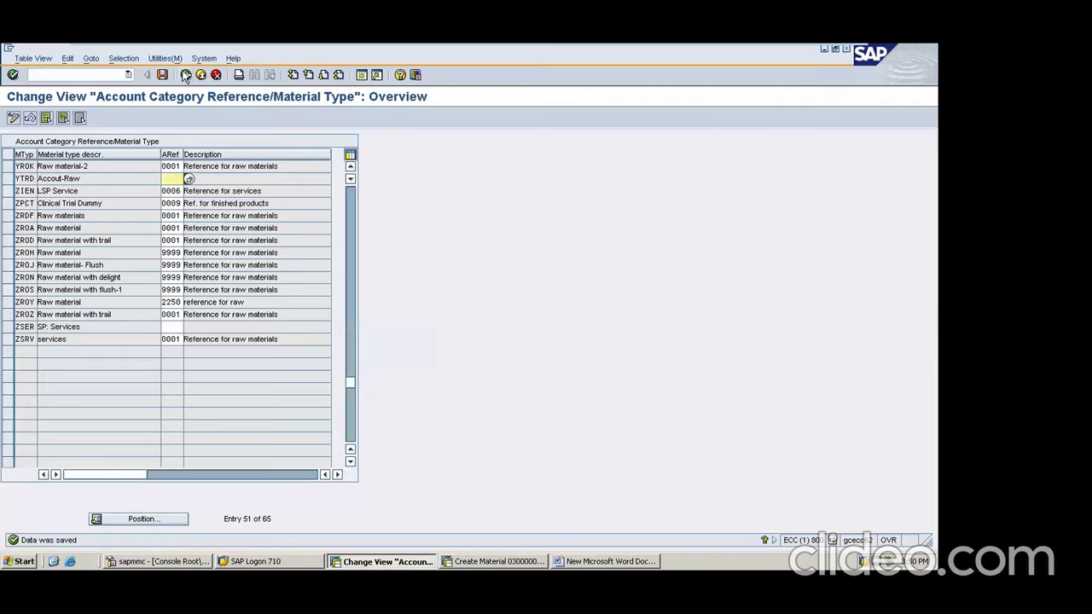
pyautogui.click(186, 75)
pyautogui.click(112, 168)
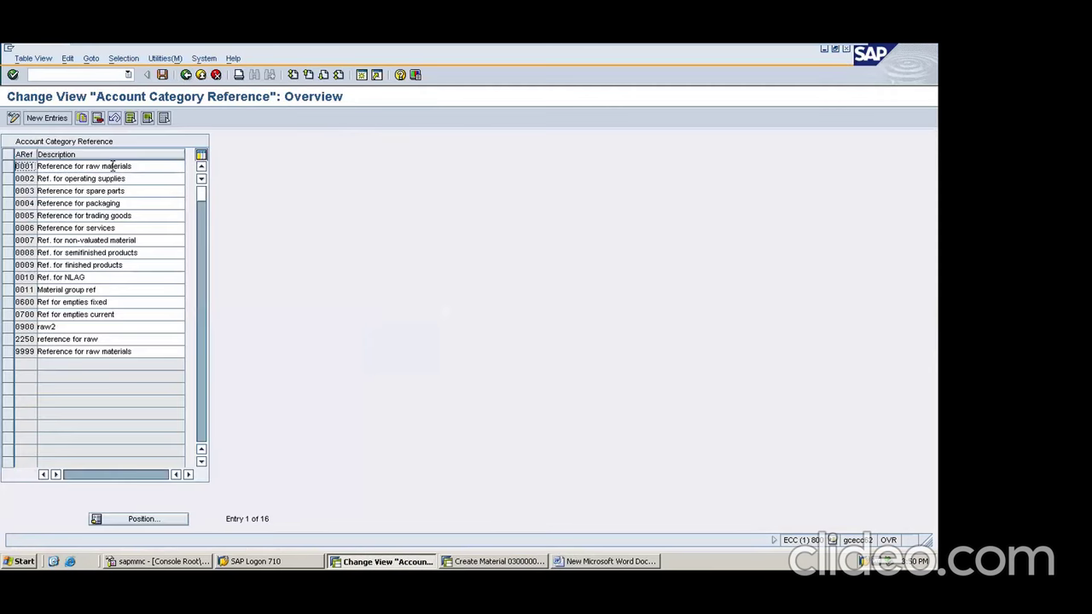
pyautogui.click(187, 75)
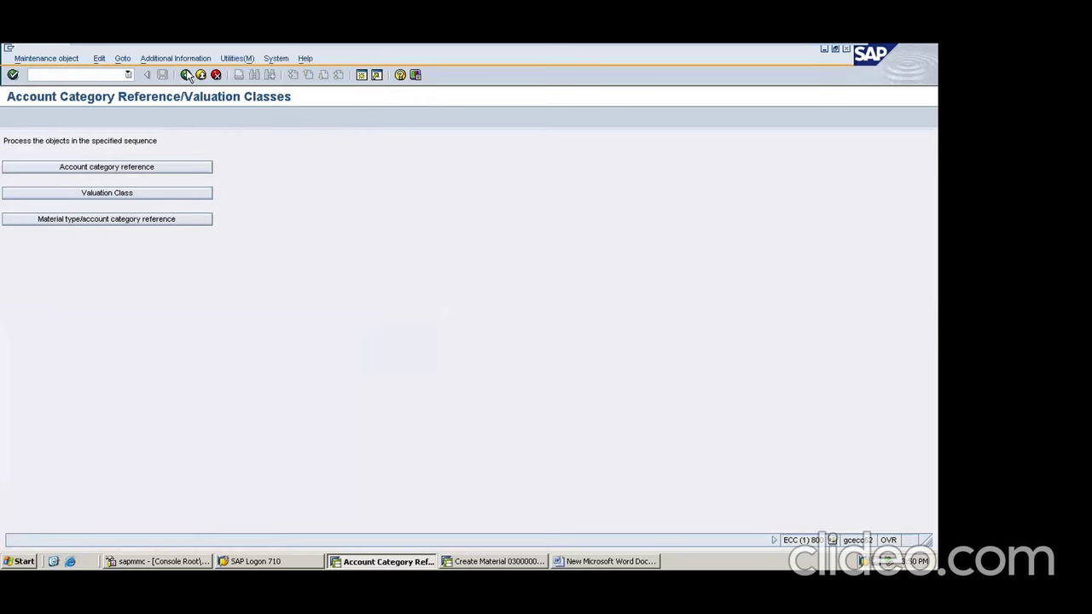
# Run /nolmw and open Define Valuation Classes under Account Determination Without Wizard.
pyautogui.click(187, 75)
pyautogui.click(75, 74)
pyautogui.write('/')
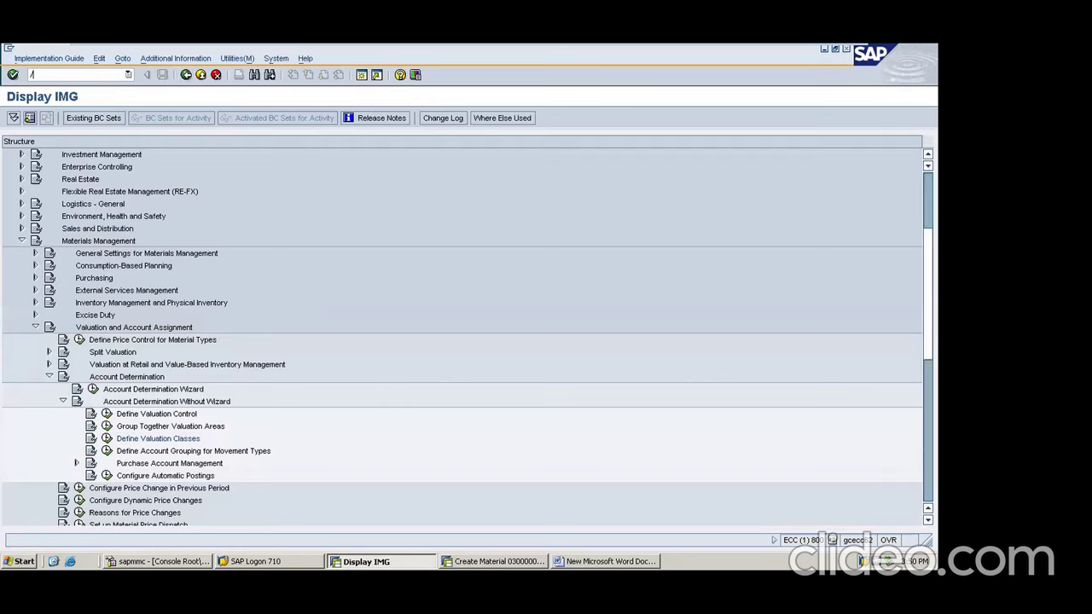
pyautogui.write('nolmw')
pyautogui.press('Return')
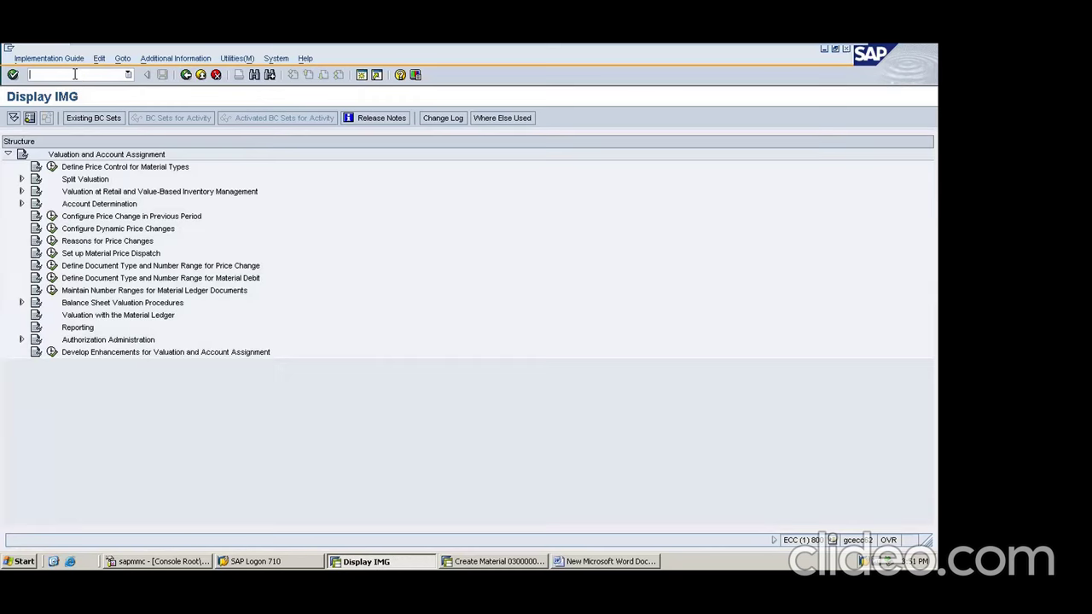
pyautogui.click(21, 204)
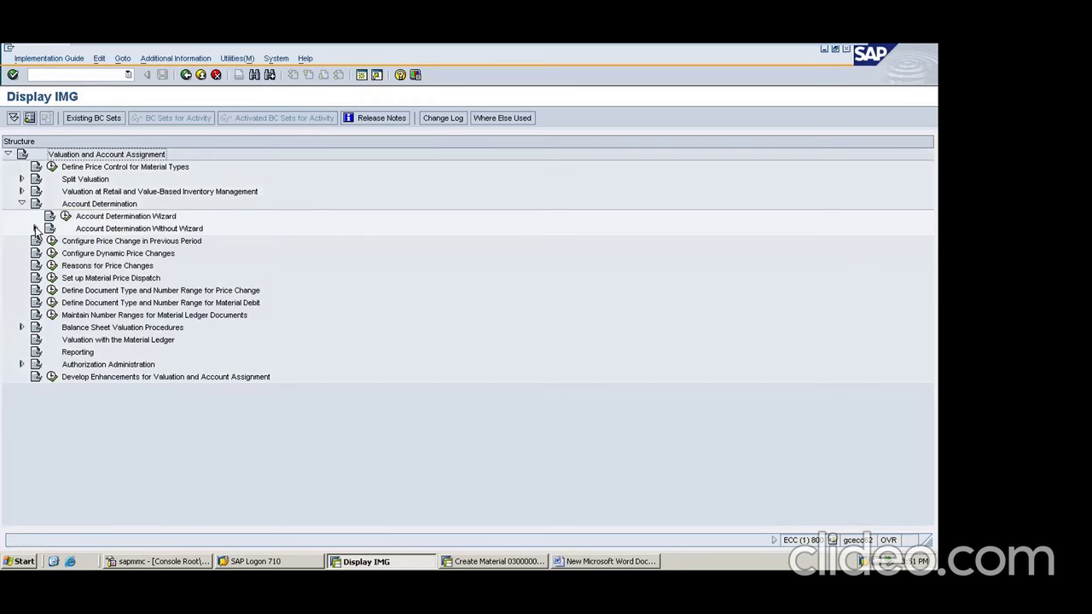
pyautogui.click(35, 228)
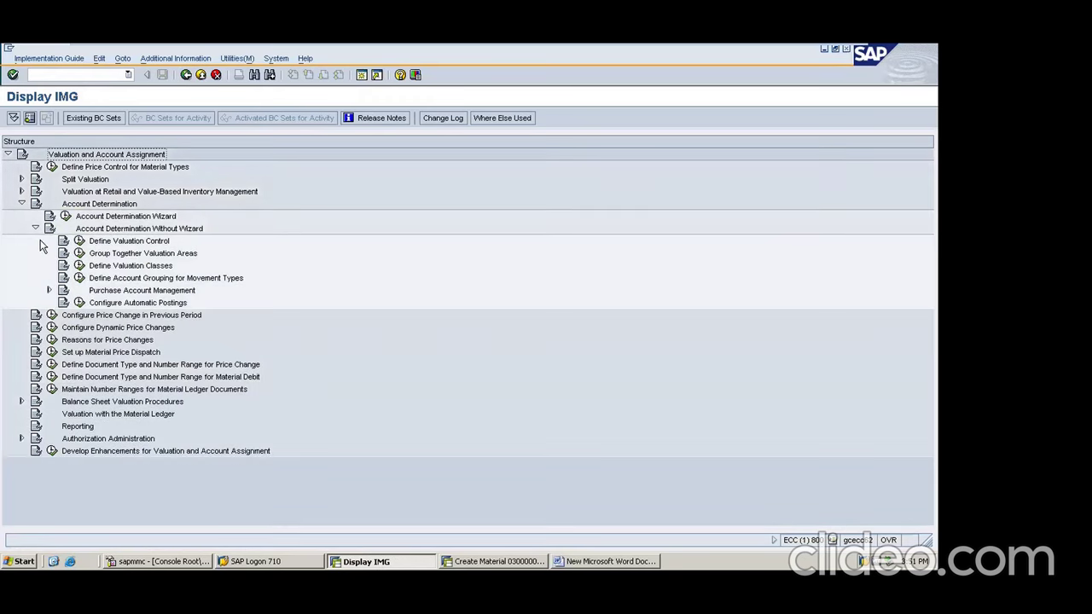
pyautogui.click(79, 266)
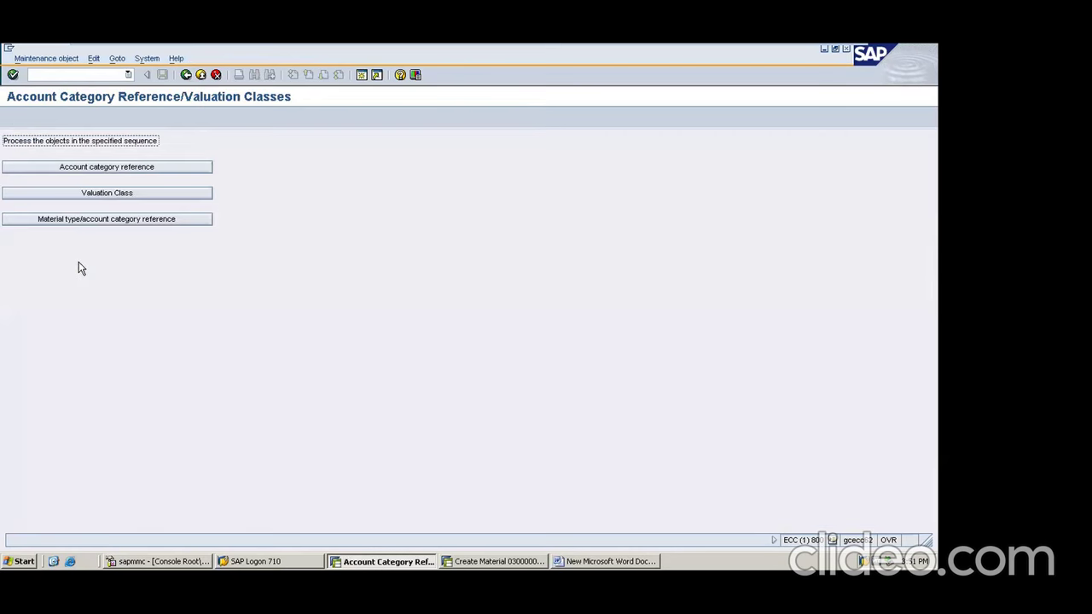
# Create account category reference 9865 with the description "Testing" and save it.
pyautogui.click(99, 170)
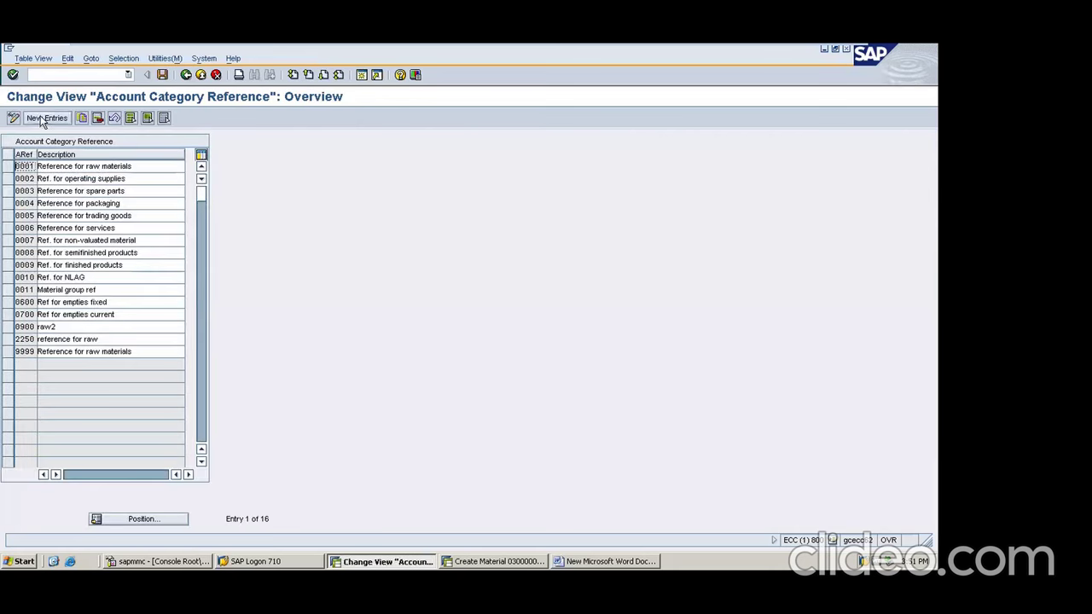
pyautogui.click(606, 563)
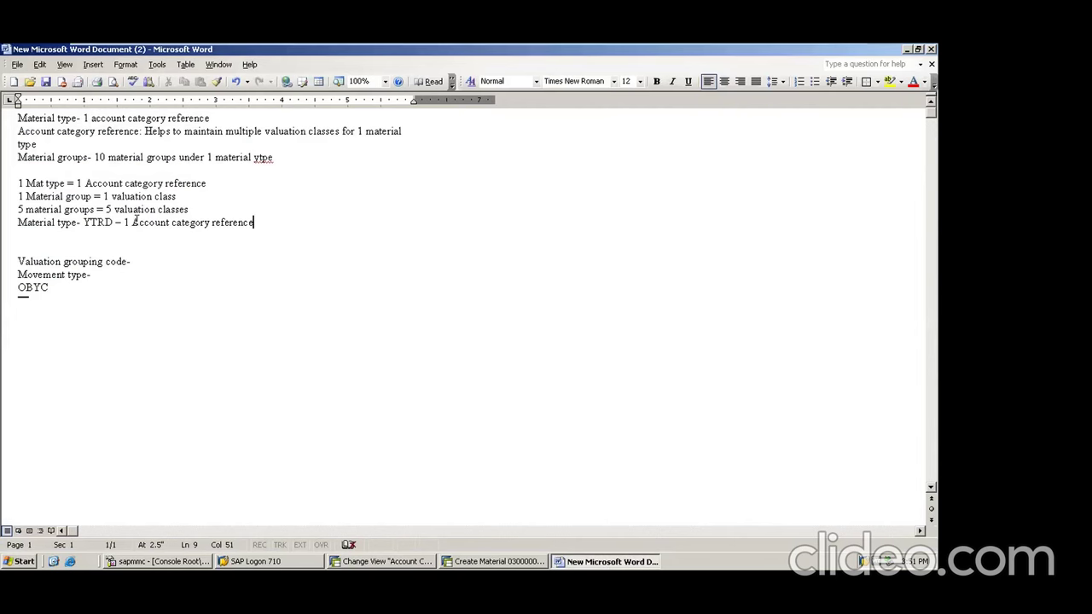
pyautogui.hotkey('alt', 'Tab')
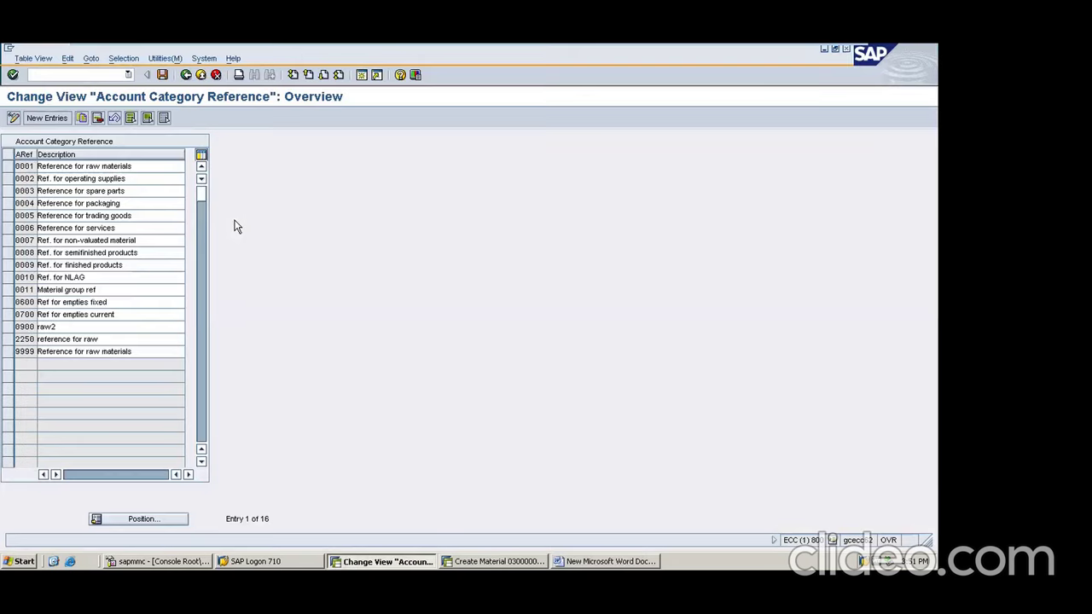
pyautogui.click(46, 118)
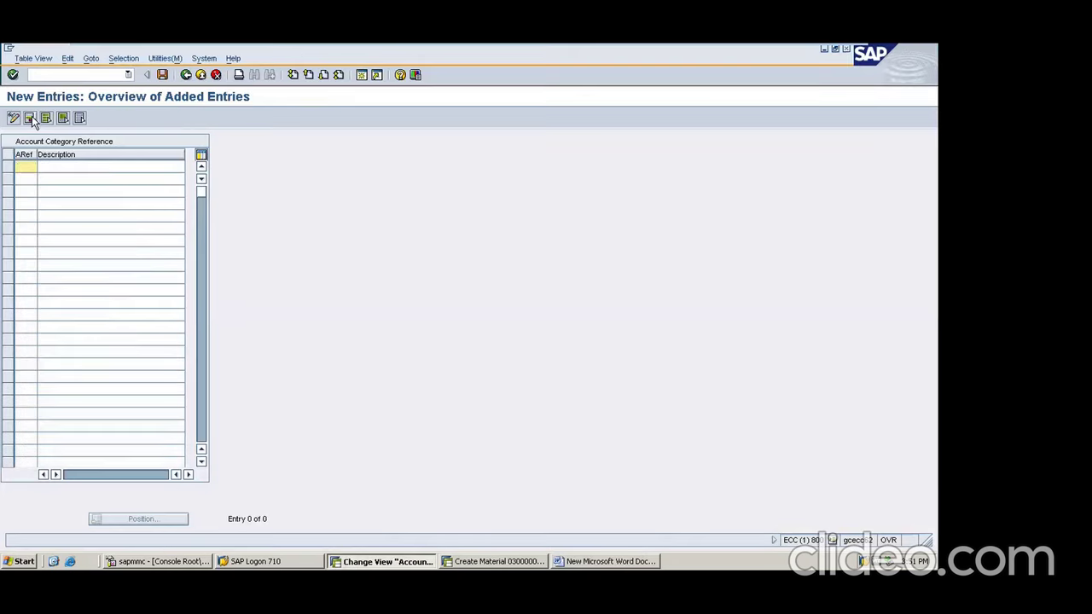
pyautogui.write('9865')
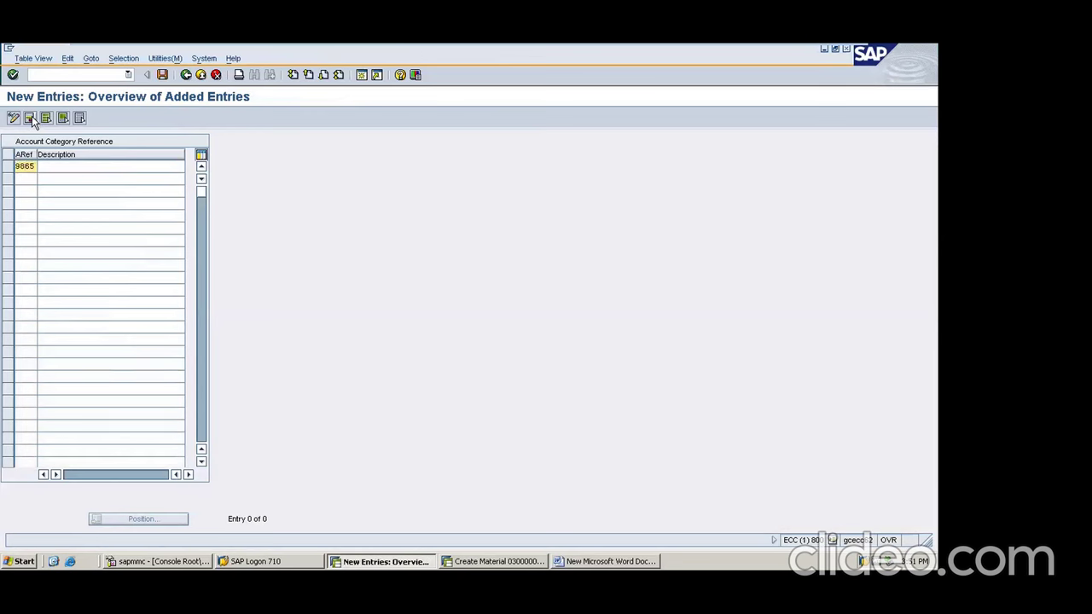
pyautogui.click(49, 167)
pyautogui.write('Testing')
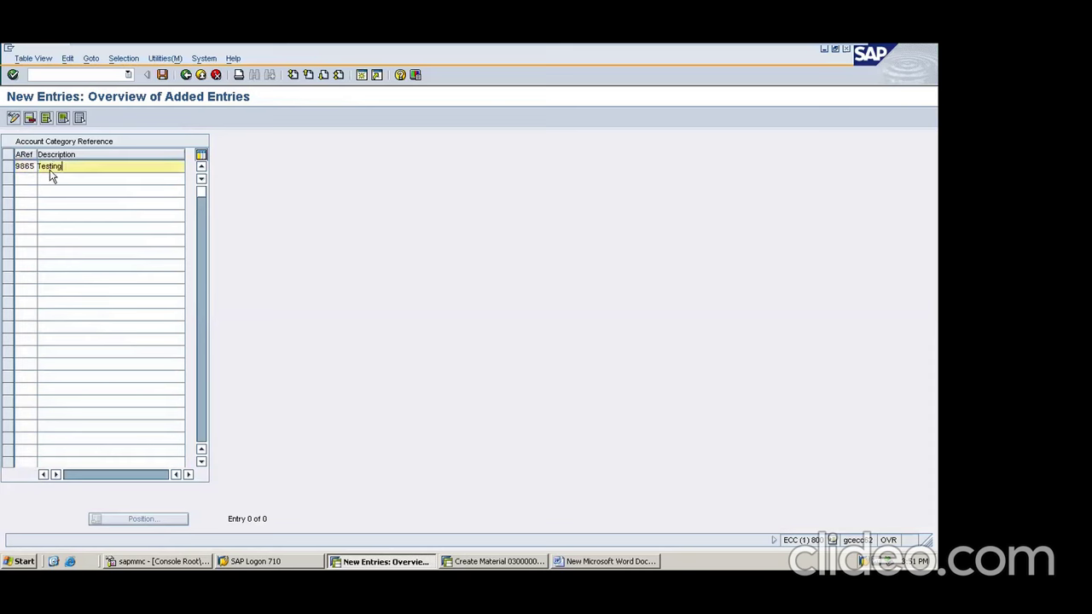
pyautogui.press('Return')
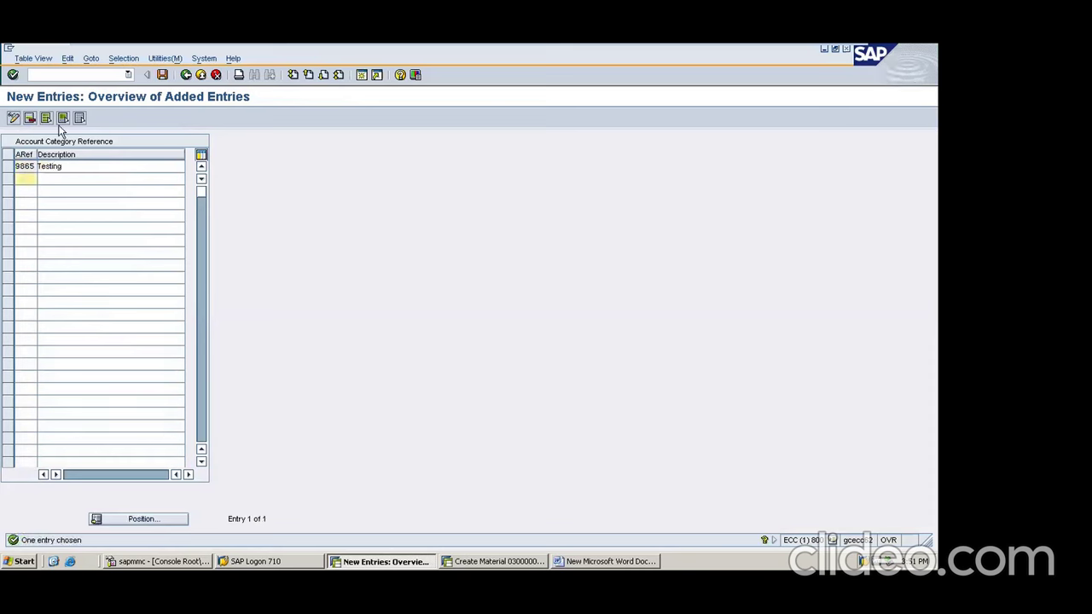
pyautogui.click(163, 75)
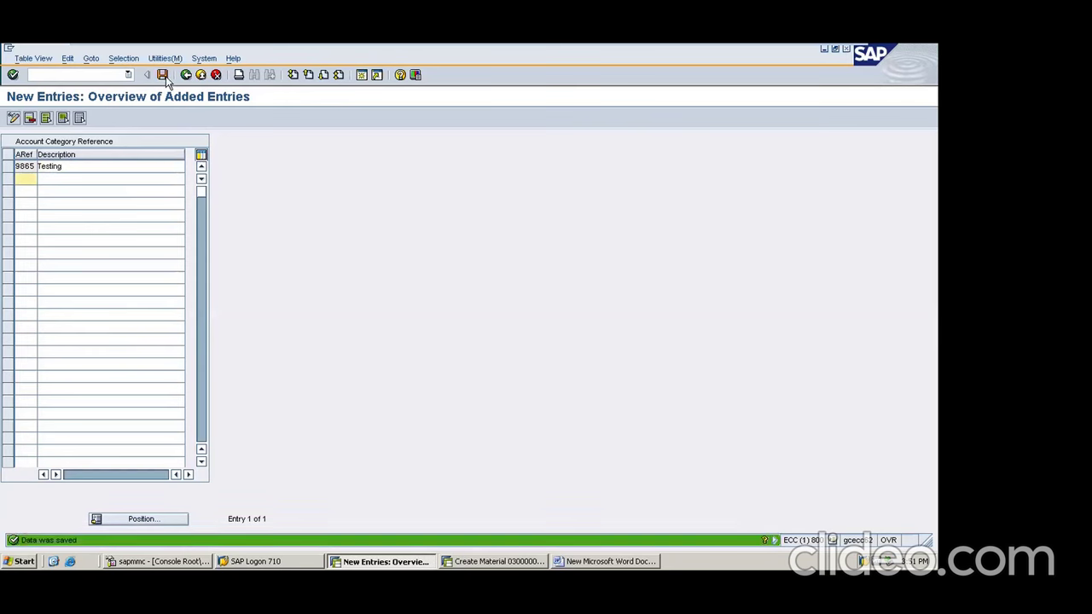
# Switch to the Word notes, append "– 9865" to the YTRD account category reference line and start a new line.
pyautogui.hotkey('alt', 'Tab')
pyautogui.write('- 0')
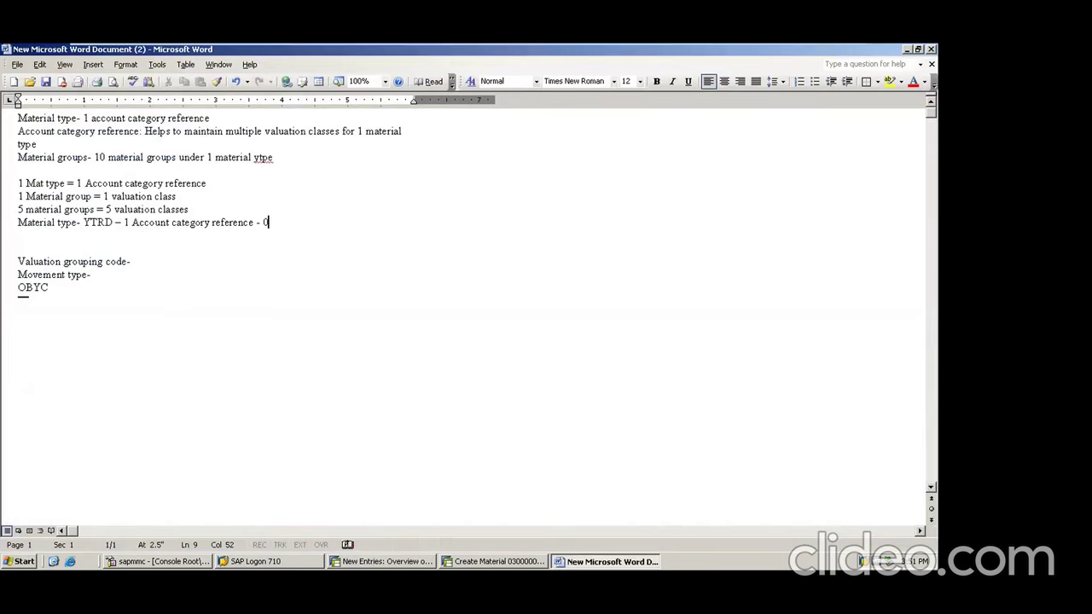
pyautogui.press('BackSpace')
pyautogui.write('9865')
pyautogui.press('Return')
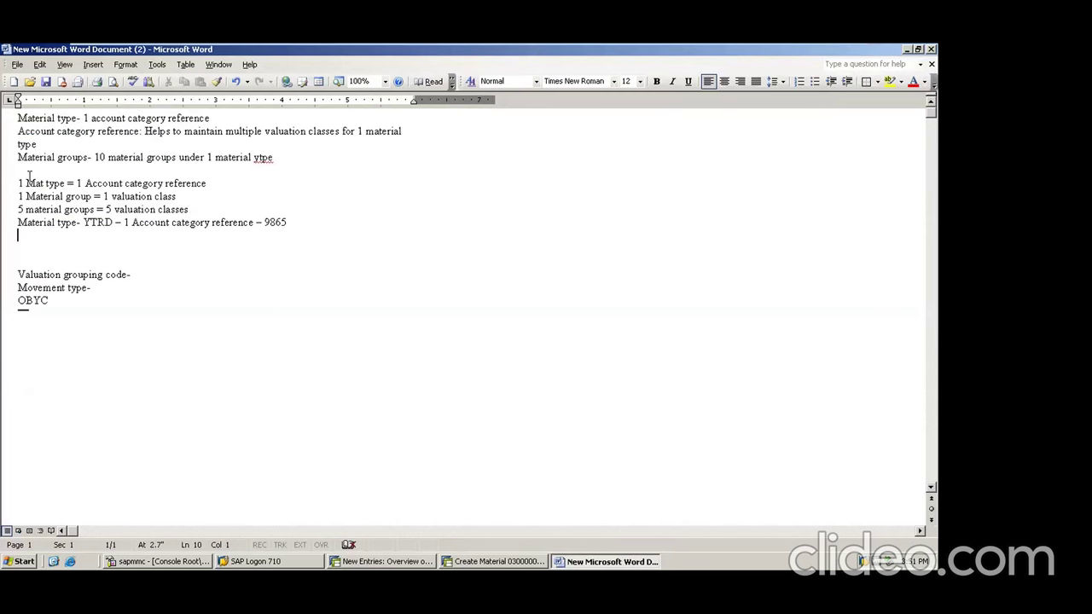
# Add the note "5 material groups- 5 valuation classes --" below the YTRD line.
pyautogui.moveTo(20, 196); pyautogui.dragTo(185, 215)
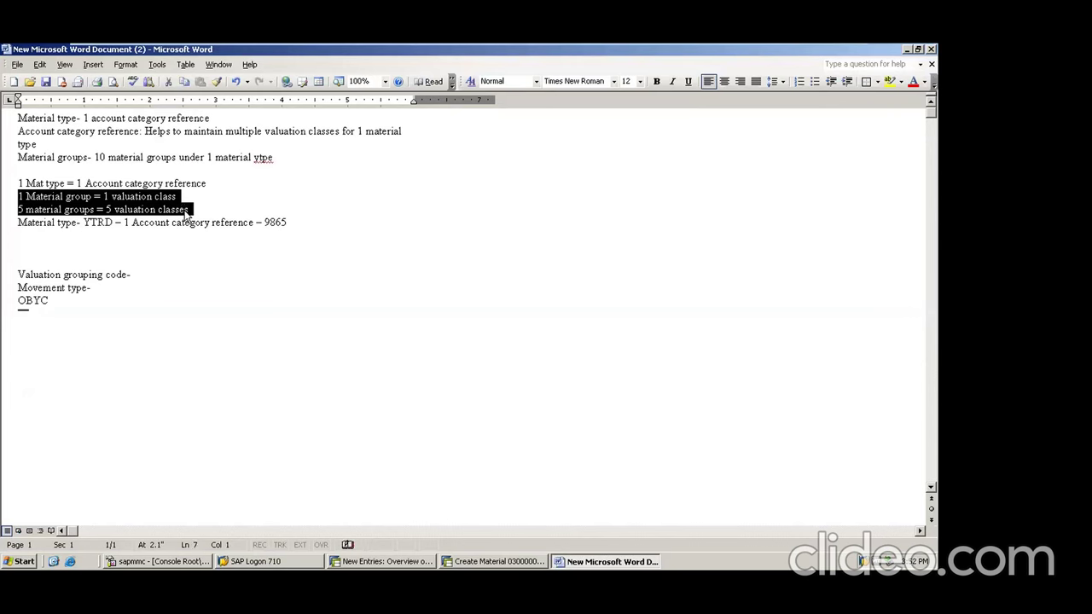
pyautogui.click(37, 237)
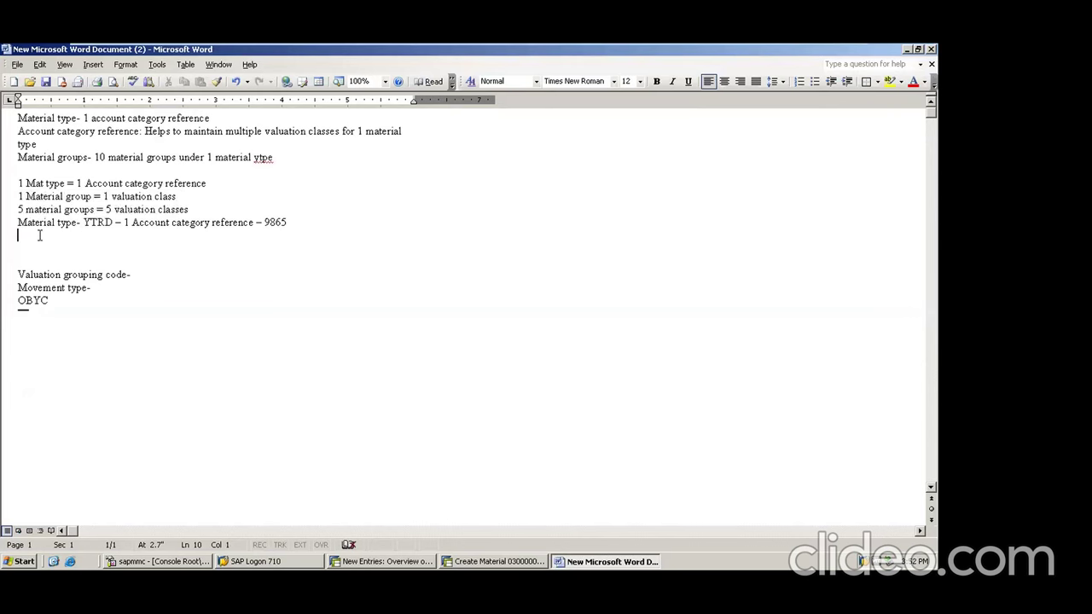
pyautogui.moveTo(112, 223); pyautogui.dragTo(86, 222)
pyautogui.click(26, 237)
pyautogui.write('5 material groups-')
pyautogui.moveTo(18, 237); pyautogui.dragTo(93, 237)
pyautogui.write('5 v')
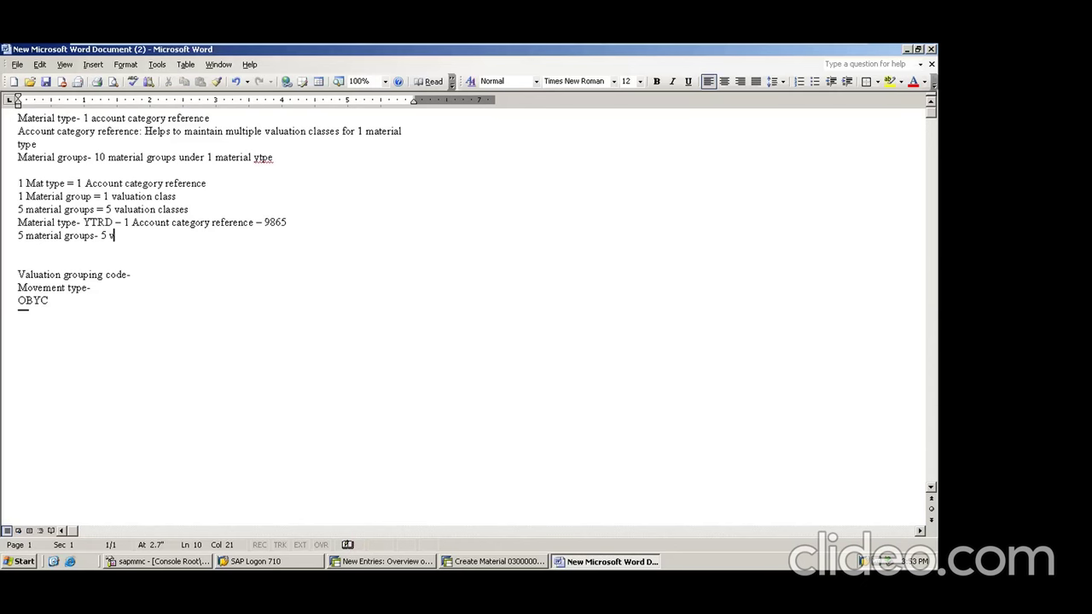
pyautogui.write('aluation classes --')
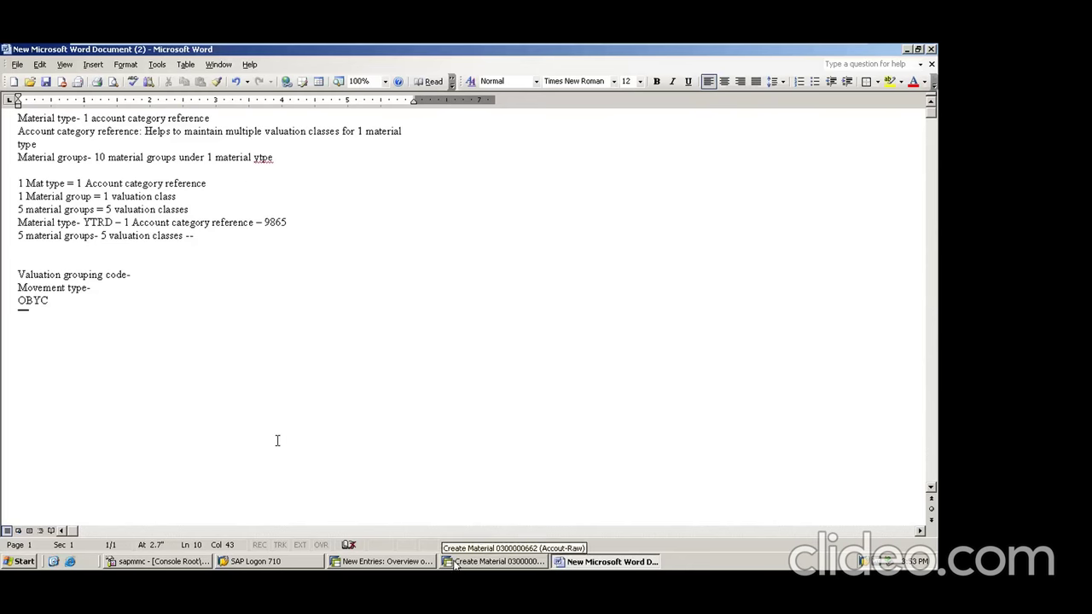
# Return to the SAP customizing session, leave the account category reference entries and open the valuation class table.
pyautogui.click(367, 563)
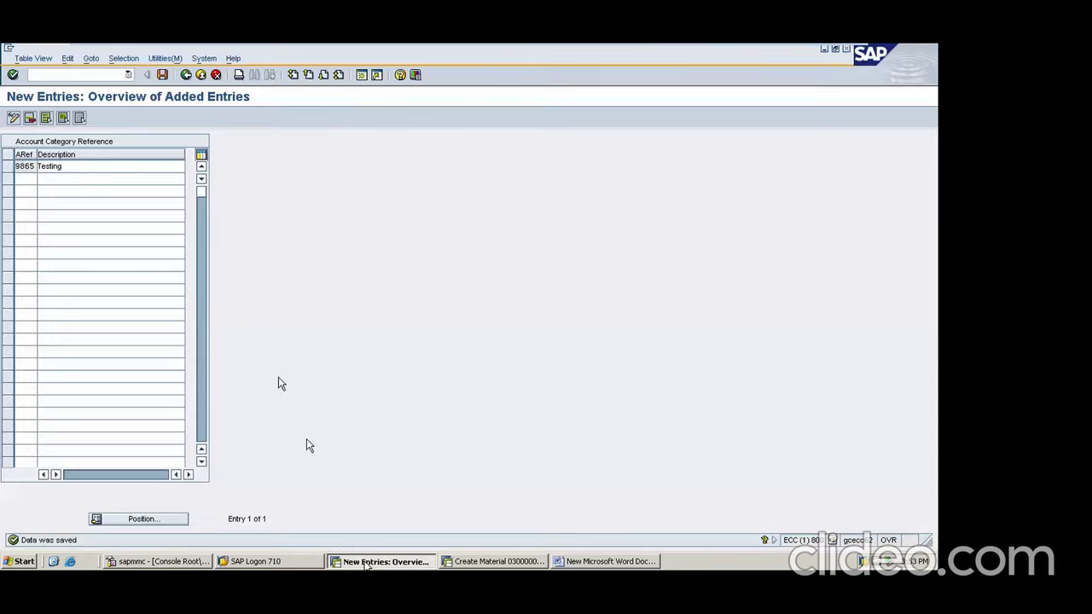
pyautogui.click(165, 76)
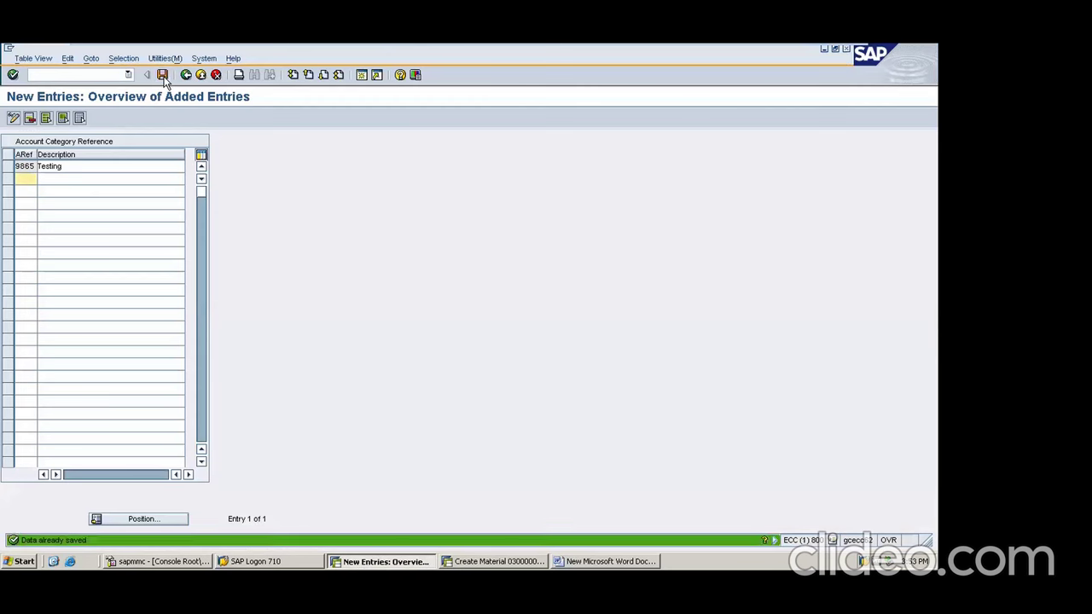
pyautogui.click(181, 77)
pyautogui.click(181, 77)
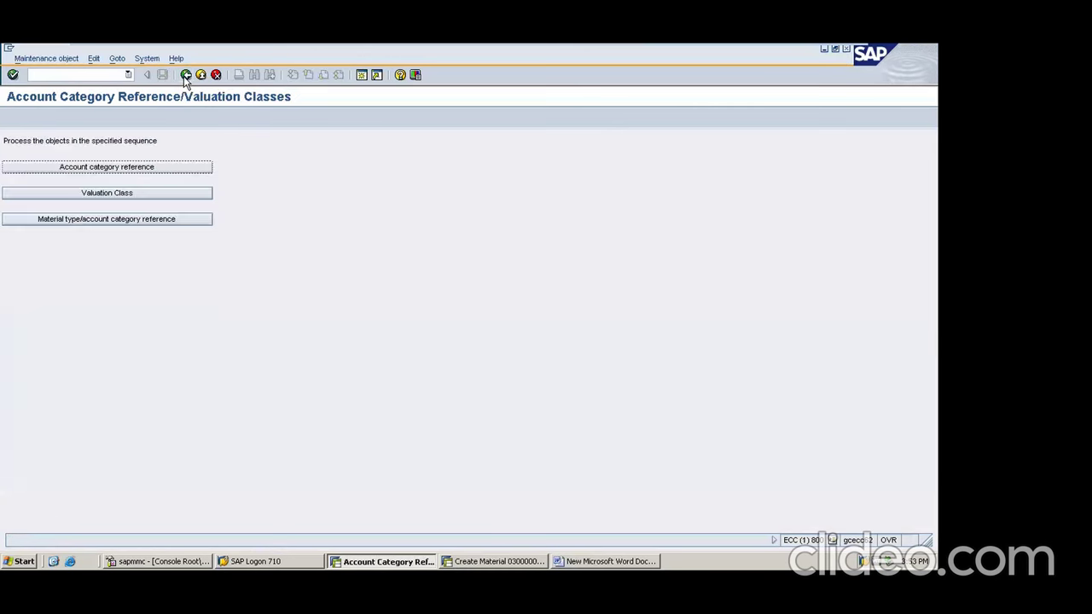
pyautogui.click(101, 198)
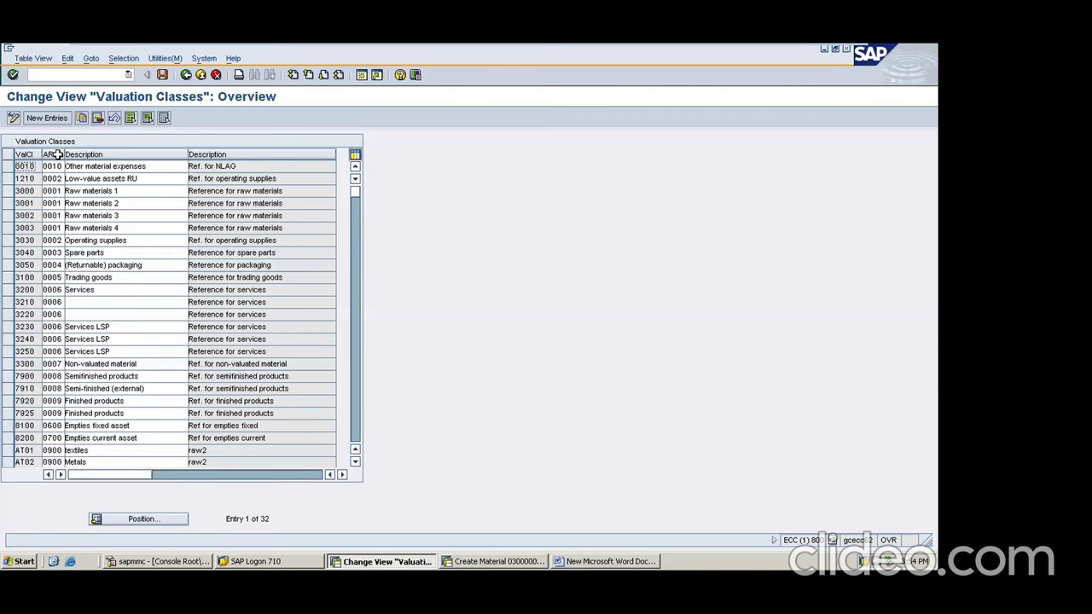
# Add a new valuation class 1111 and assign it account category reference 9865, copied from the Word notes.
pyautogui.click(46, 117)
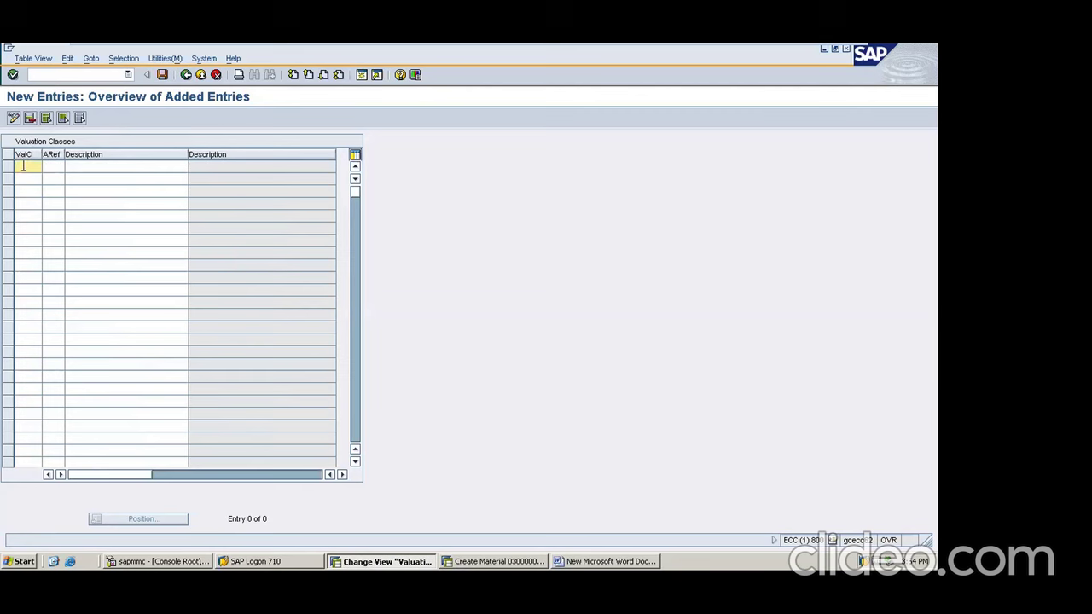
pyautogui.write('11')
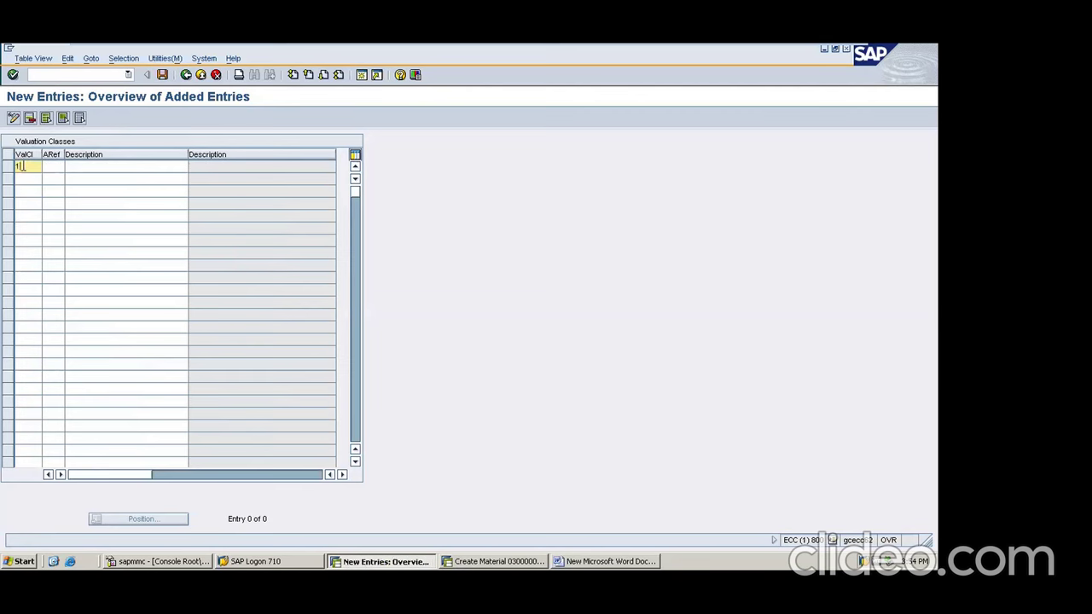
pyautogui.write('1')
pyautogui.press('Tab')
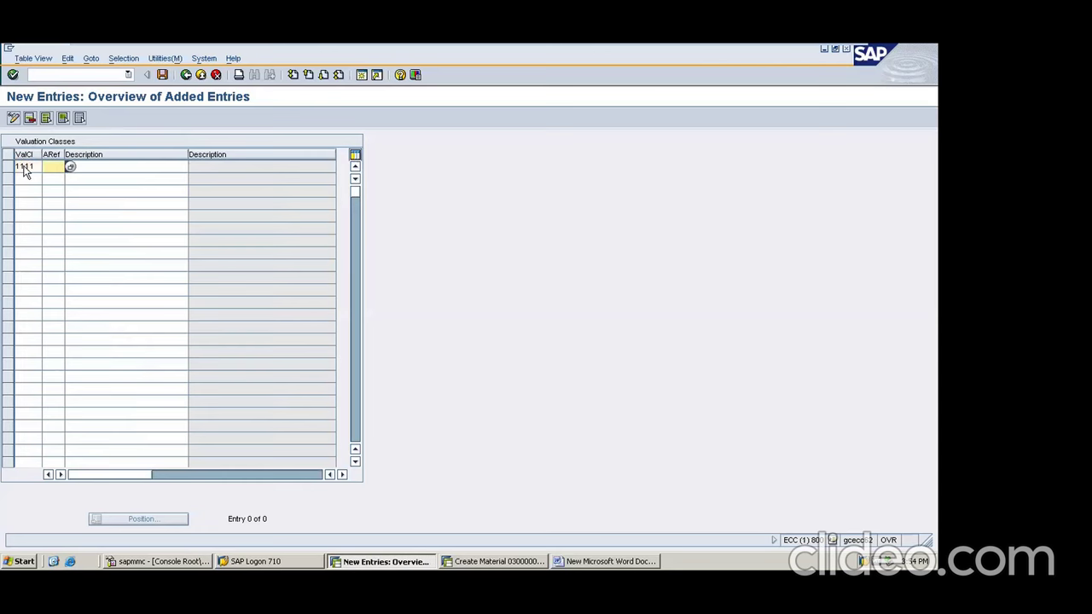
pyautogui.hotkey('alt', 'Tab')
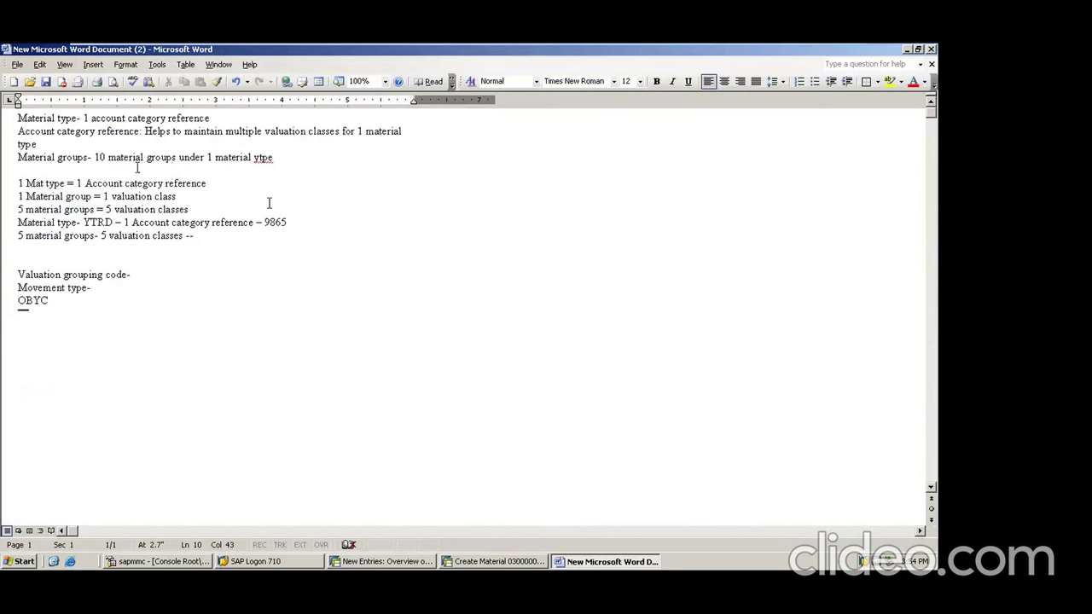
pyautogui.doubleClick(274, 222)
pyautogui.hotkey('ctrl', 'c')
pyautogui.hotkey('alt', 'Tab')
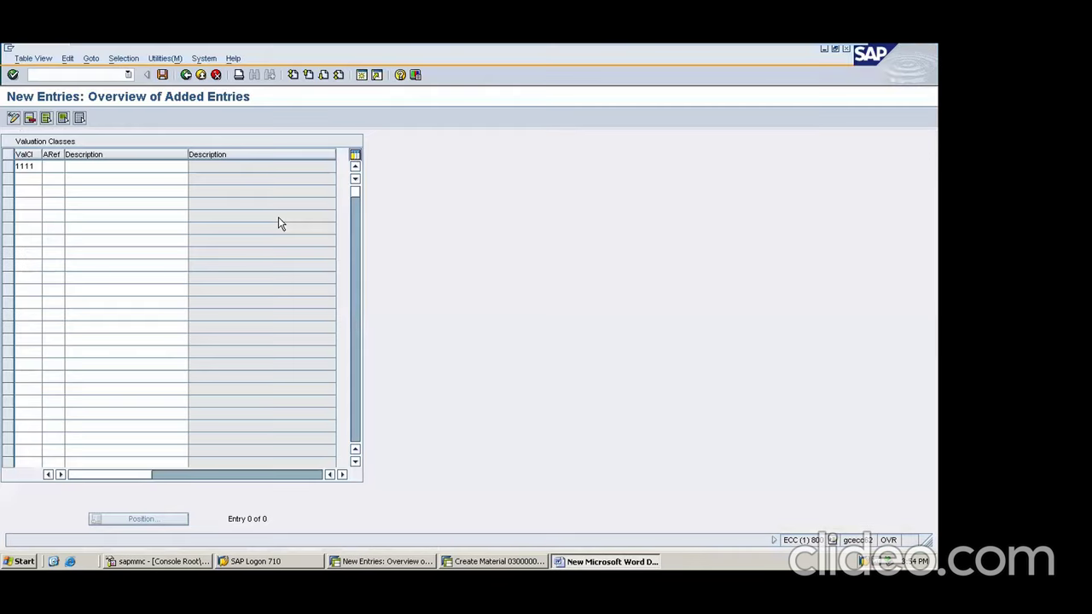
pyautogui.hotkey('ctrl', 'v')
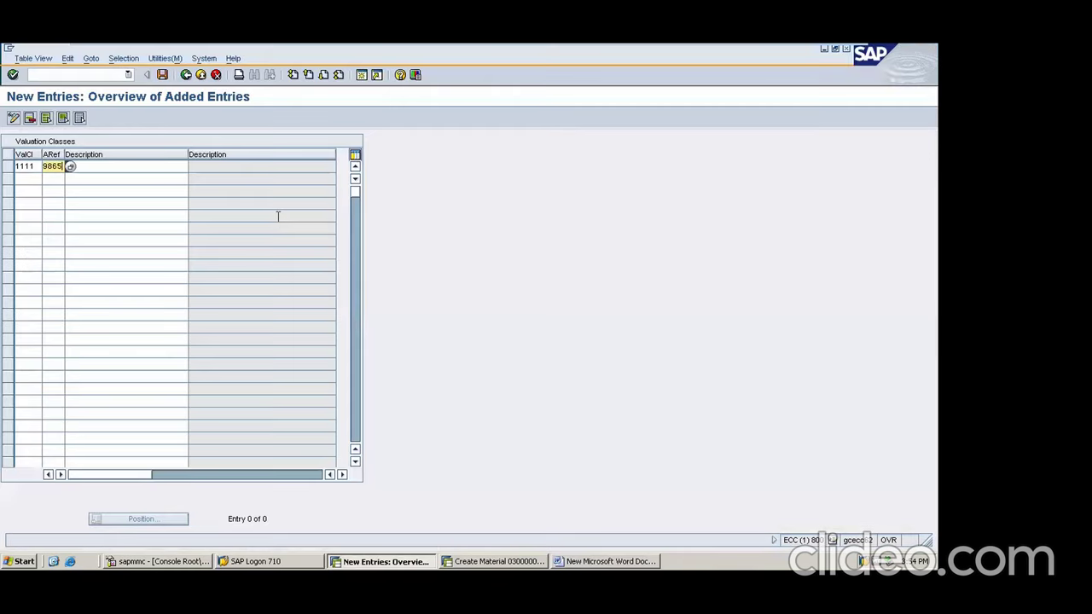
# Enter valuation classes 1112, 1113, 1114 and 1115 in the rows below 1111.
pyautogui.click(24, 179)
pyautogui.write('1112')
pyautogui.click(24, 191)
pyautogui.write('1113')
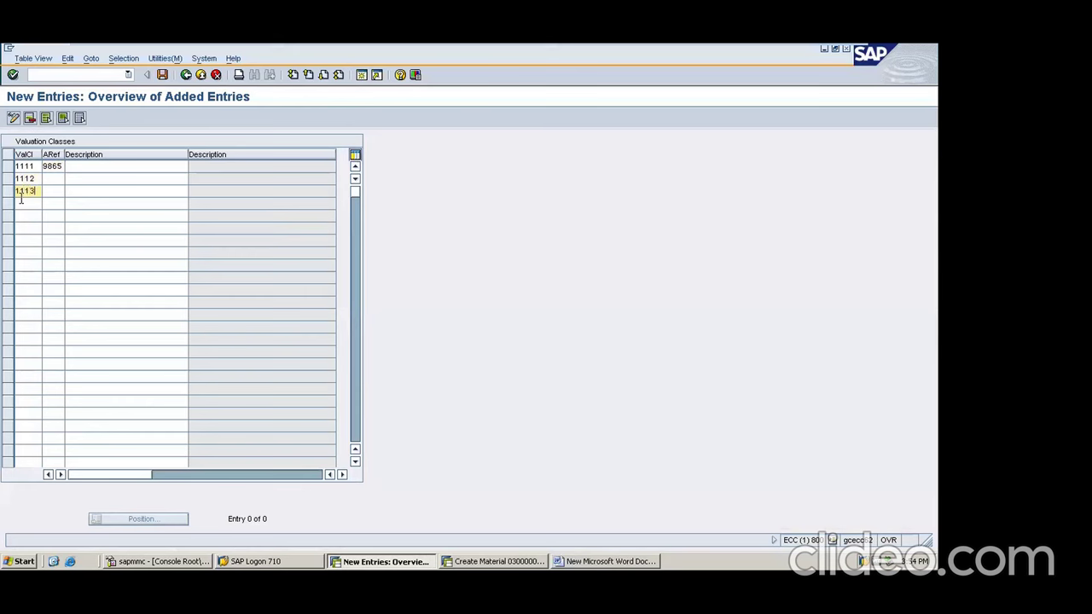
pyautogui.click(23, 203)
pyautogui.write('1114')
pyautogui.click(24, 217)
pyautogui.write('1115')
# Assign account category reference 9865 to valuation classes 1112 through 1115 and validate the entries.
pyautogui.click(57, 168)
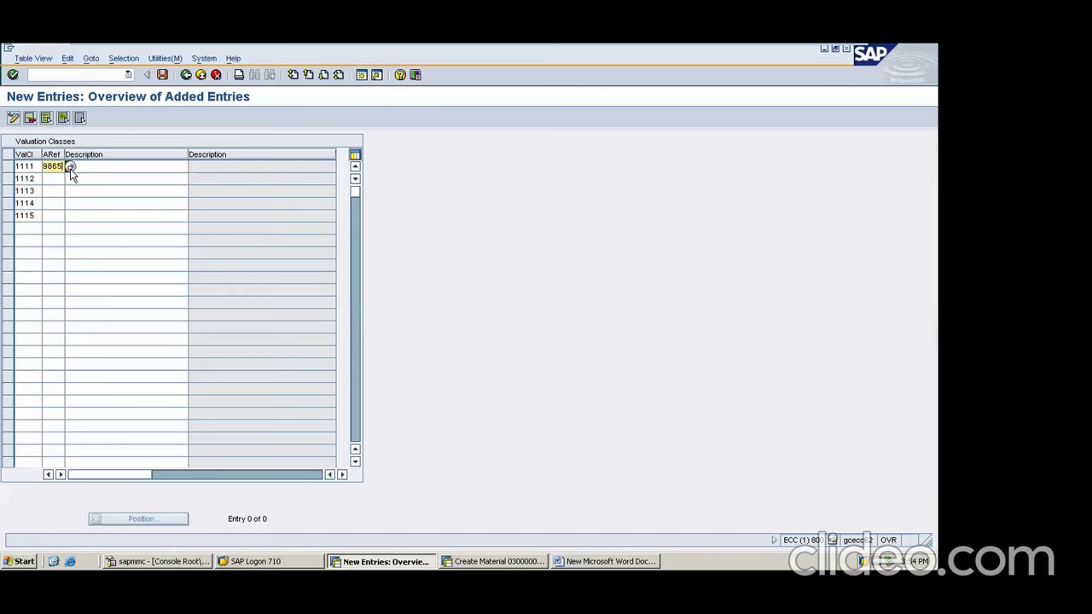
pyautogui.click(53, 181)
pyautogui.hotkey('ctrl', 'v')
pyautogui.click(52, 191)
pyautogui.hotkey('ctrl', 'v')
pyautogui.click(52, 203)
pyautogui.hotkey('ctrl', 'v')
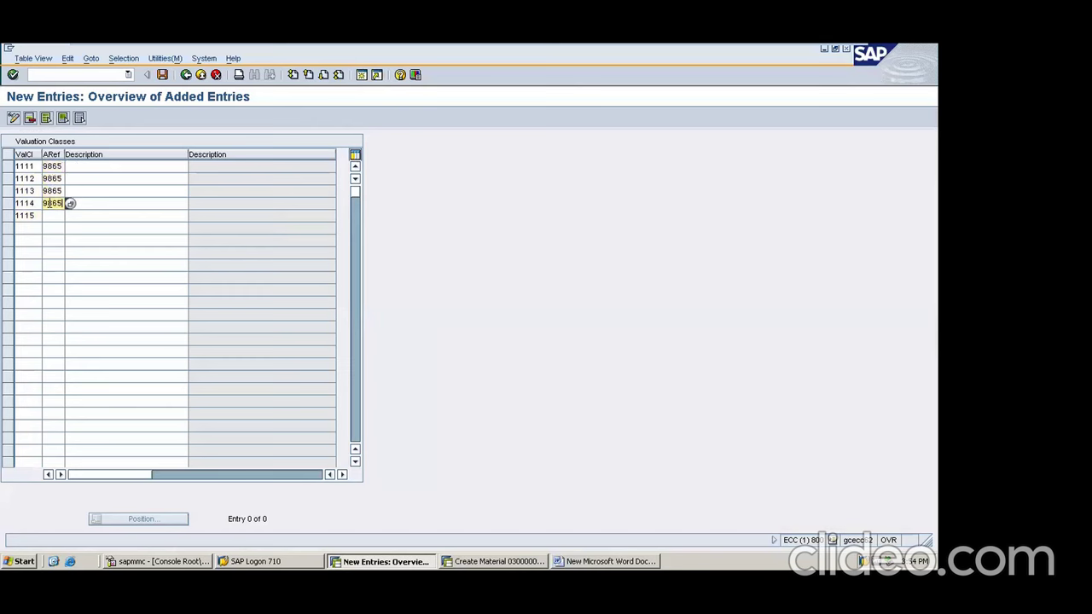
pyautogui.click(52, 216)
pyautogui.hotkey('ctrl', 'v')
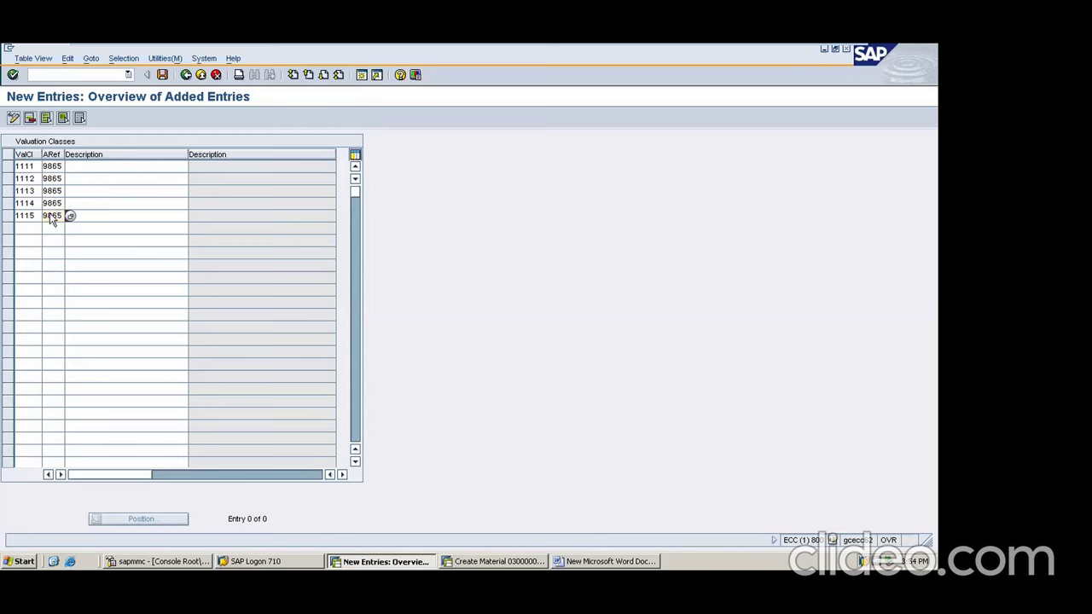
pyautogui.press('Return')
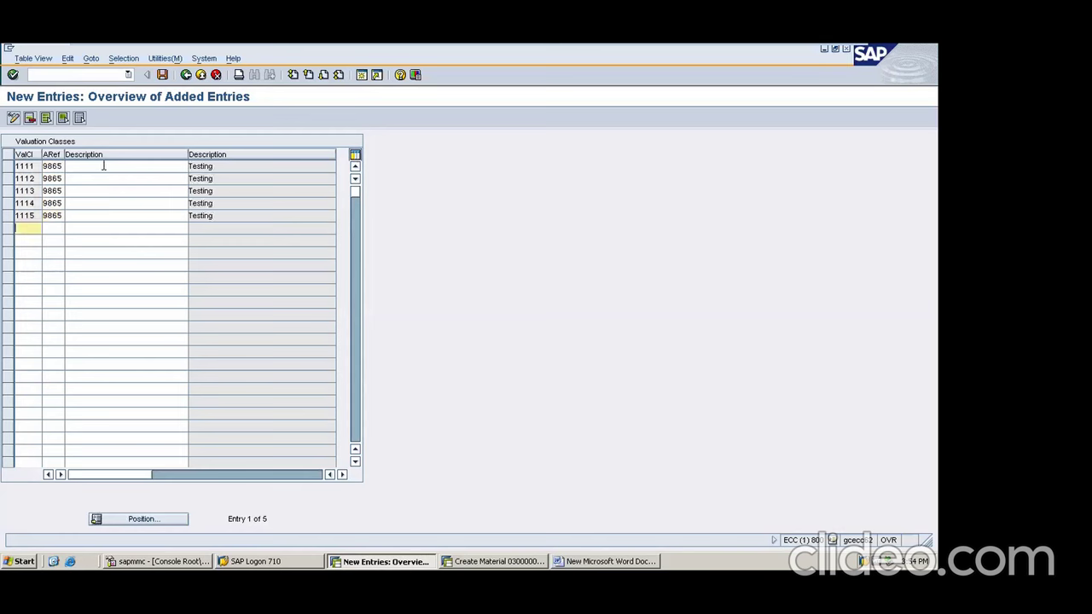
# Describe valuation classes 1111 to 1115 as "Raw Mat", "Raw Liquid", "research", "Raw solliid" and "Raw packagin", respectively.
pyautogui.click(103, 165)
pyautogui.write('R')
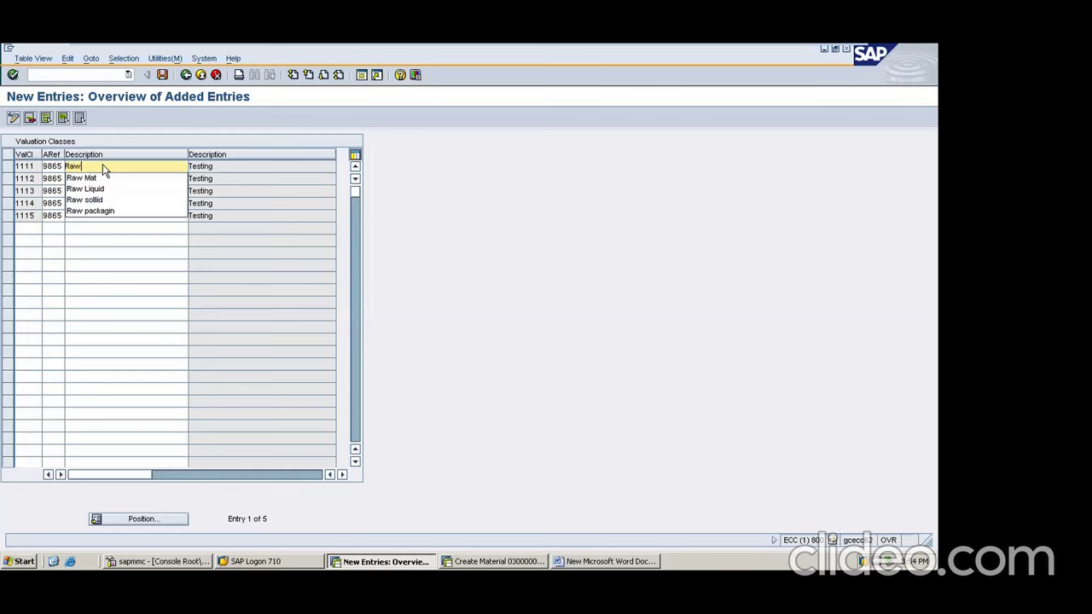
pyautogui.write('aw')
pyautogui.click(91, 178)
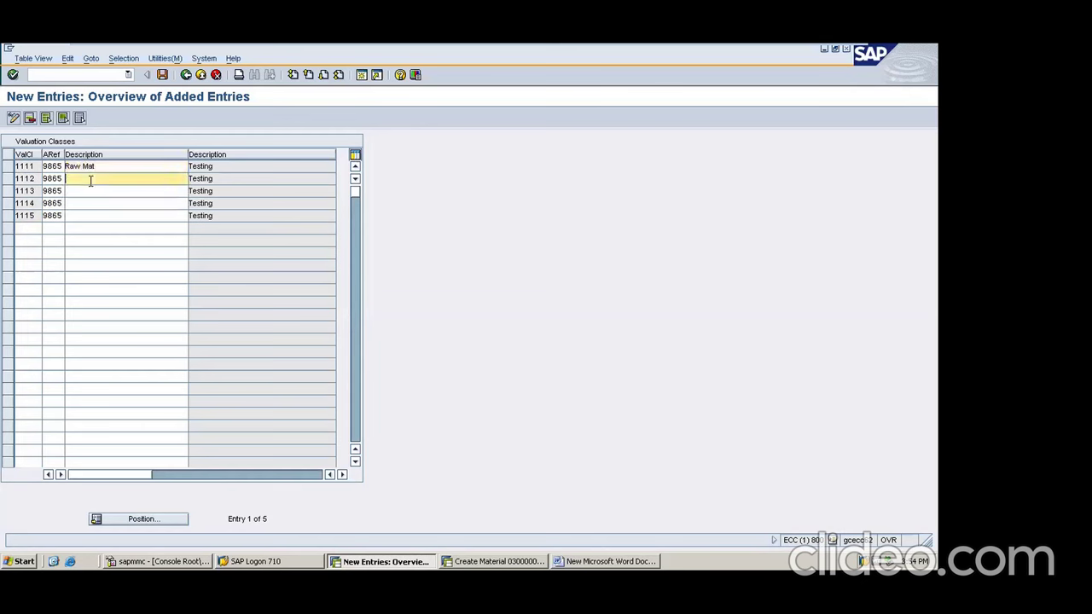
pyautogui.click(91, 181)
pyautogui.click(88, 202)
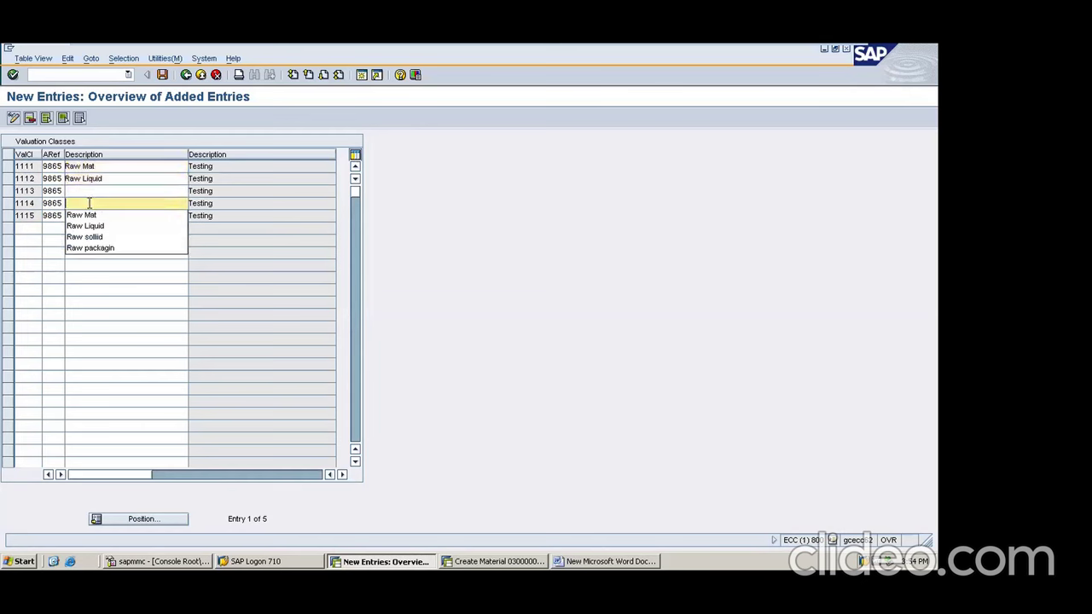
pyautogui.click(85, 236)
pyautogui.click(86, 215)
pyautogui.click(86, 261)
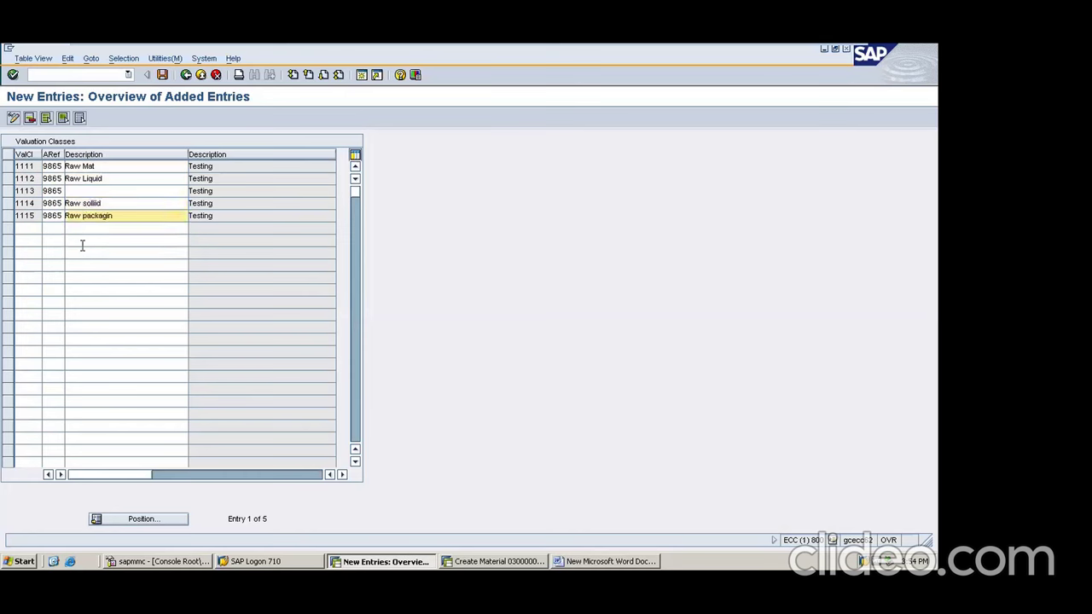
pyautogui.click(76, 191)
pyautogui.write('research')
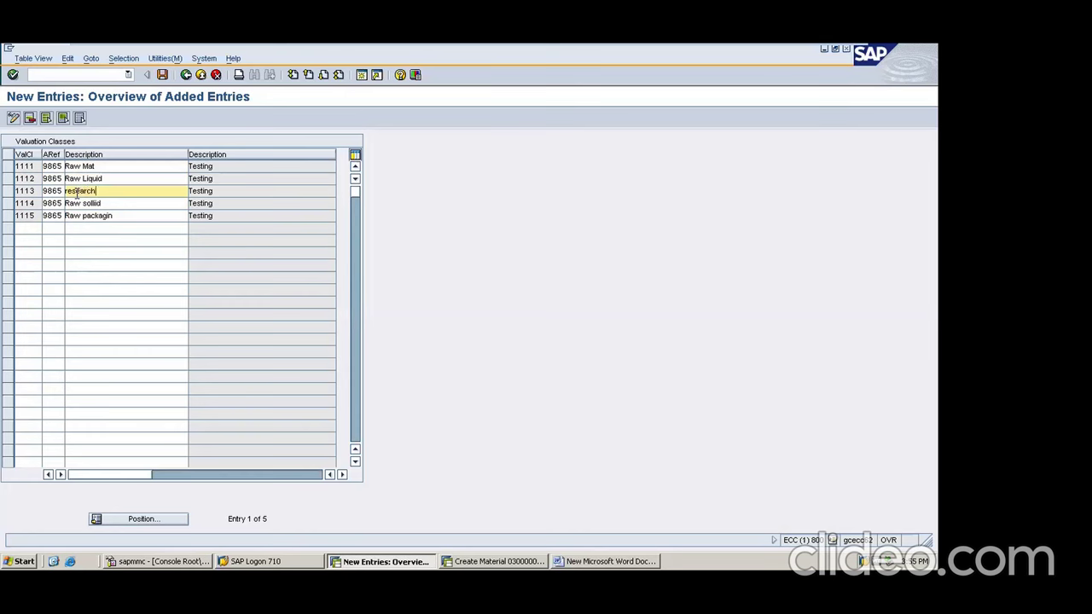
pyautogui.press('Return')
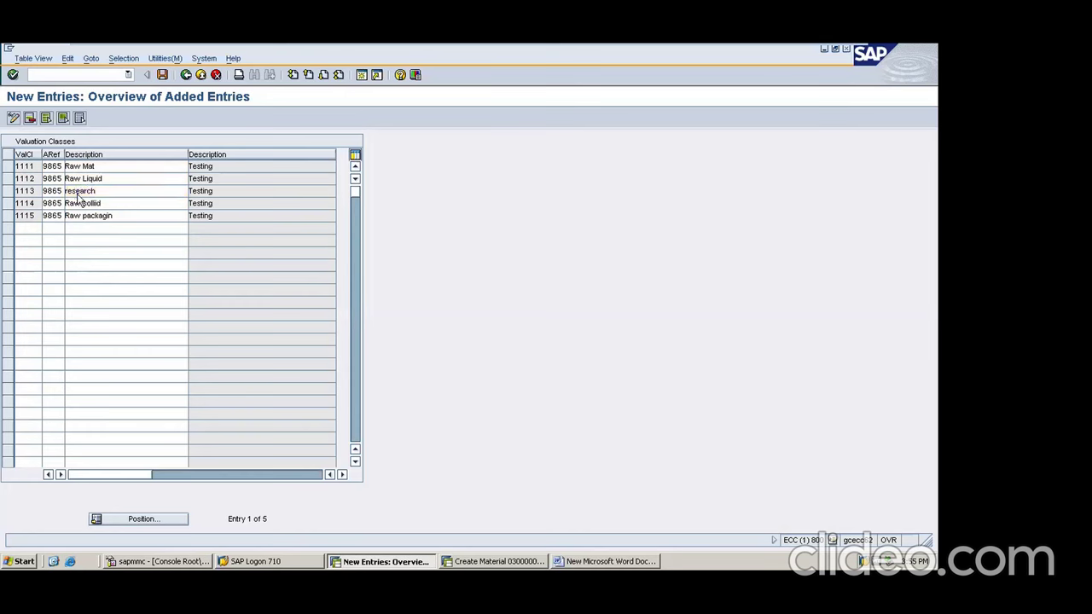
# Save the new valuation classes and return to the account category reference and valuation class overview.
pyautogui.click(162, 74)
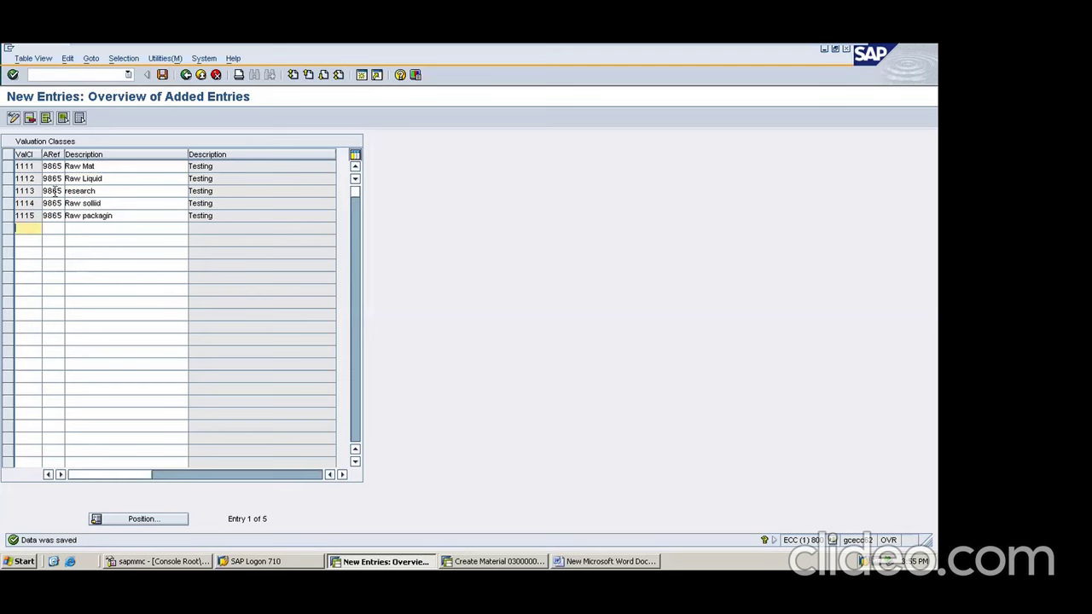
pyautogui.click(164, 75)
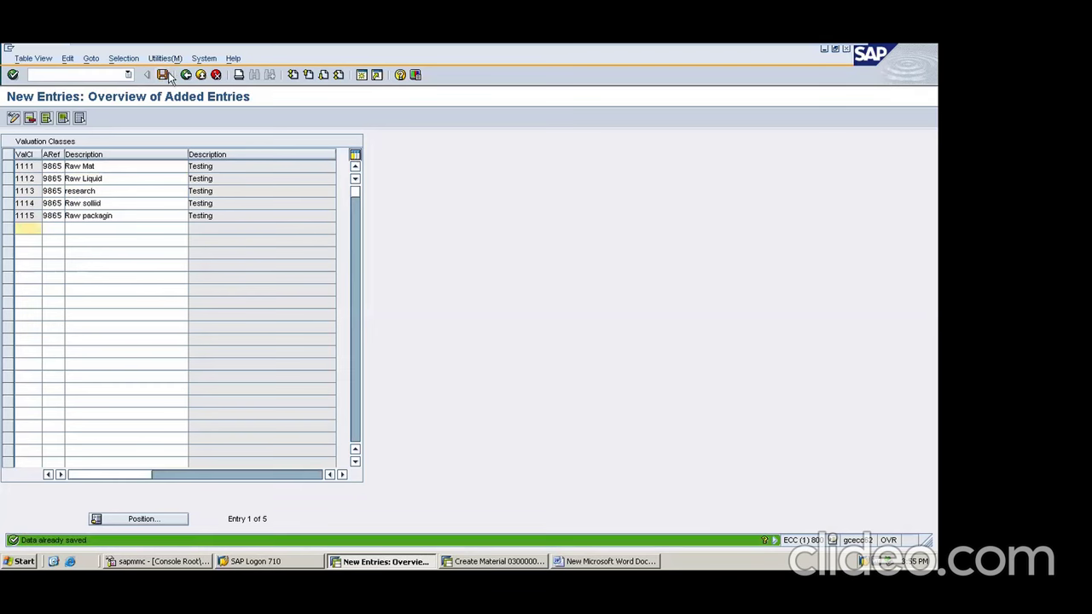
pyautogui.click(184, 76)
pyautogui.click(185, 75)
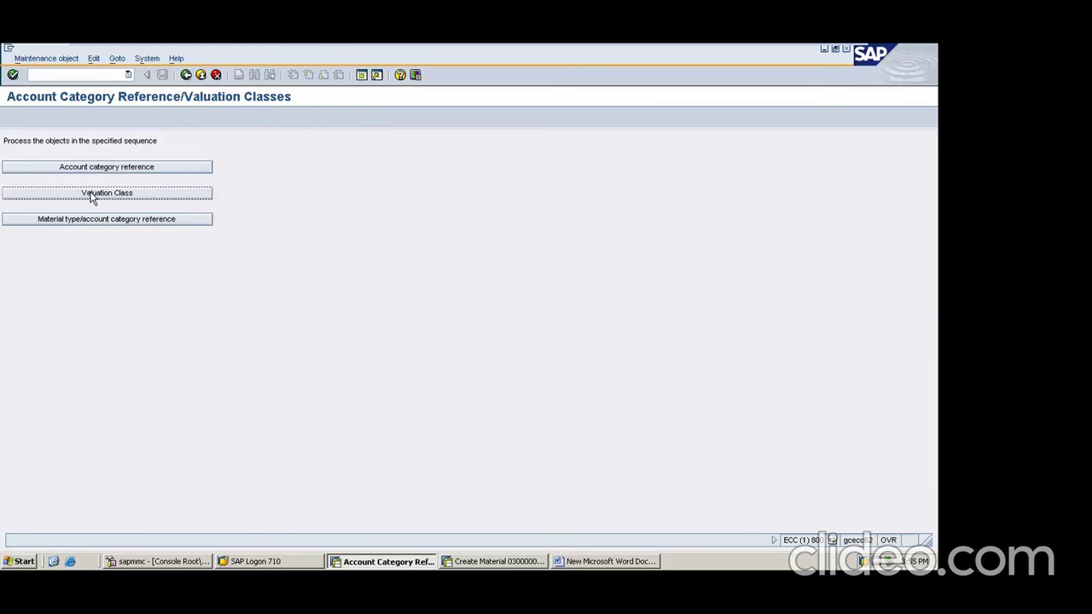
# Switch to the Word notes, append "1111,1112,1113,1114,1115" to the five valuation classes line and start a new line.
pyautogui.hotkey('alt', 'Tab')
pyautogui.click(222, 235)
pyautogui.write('1')
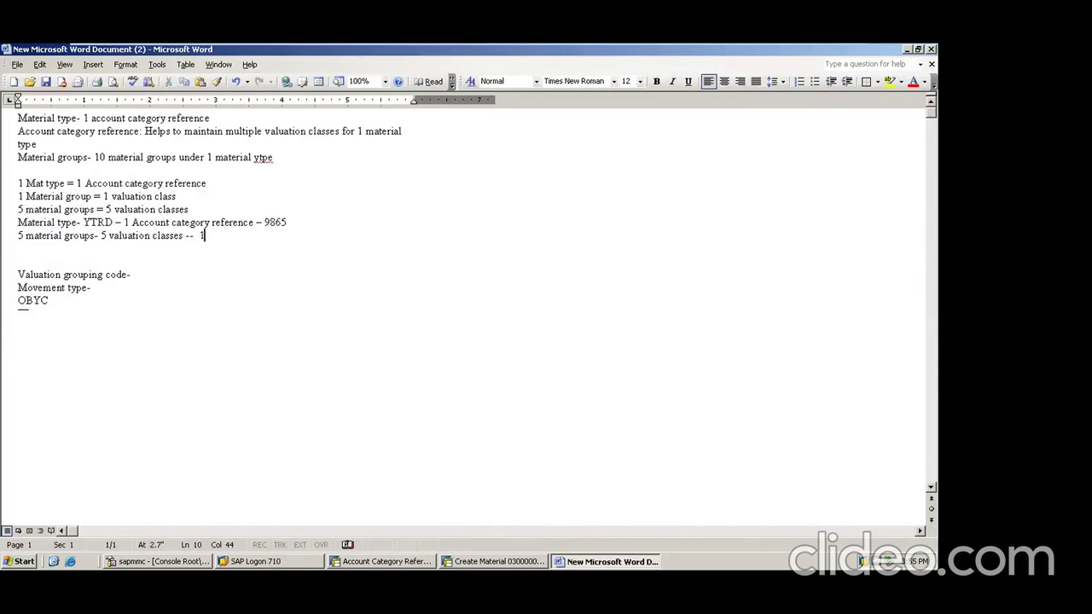
pyautogui.write('111,1112,1113,1114,111')
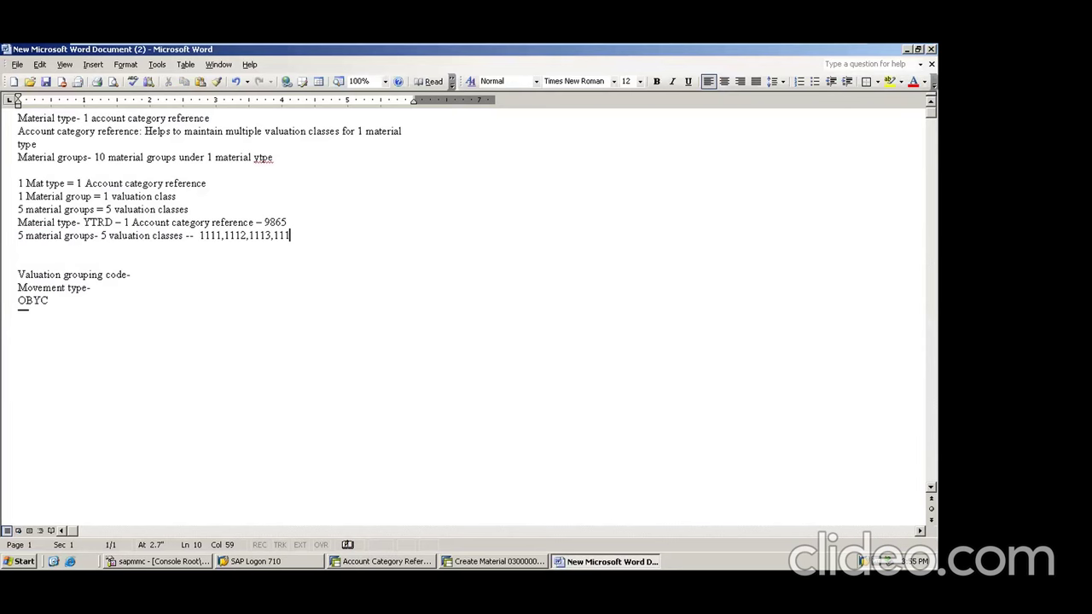
pyautogui.write('5')
pyautogui.press('Return')
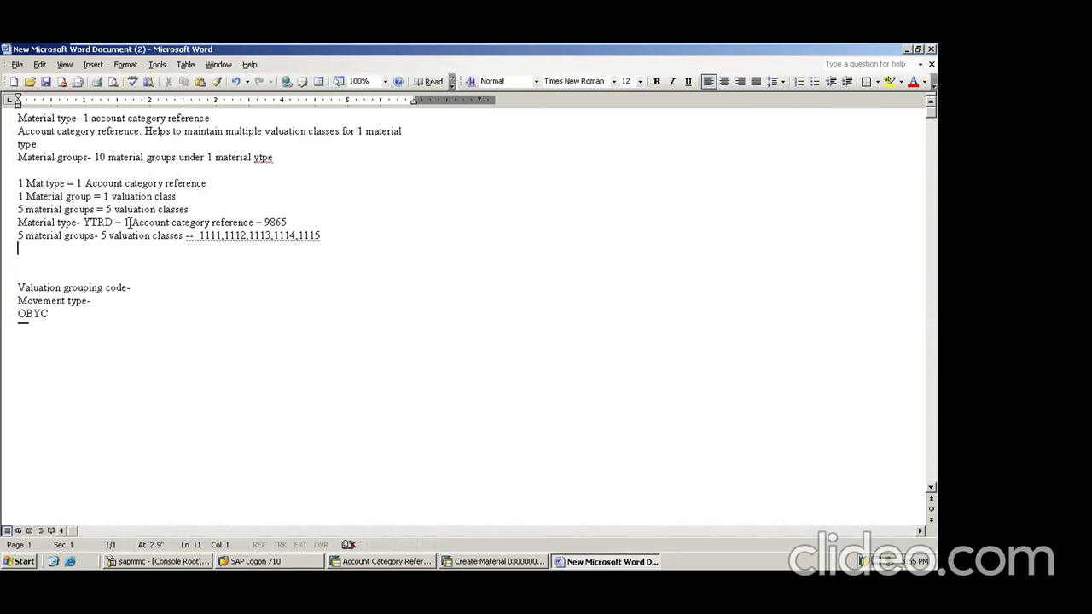
# Highlight the YTRD account category reference and its valuation classes in the notes for review.
pyautogui.moveTo(125, 222); pyautogui.dragTo(254, 223)
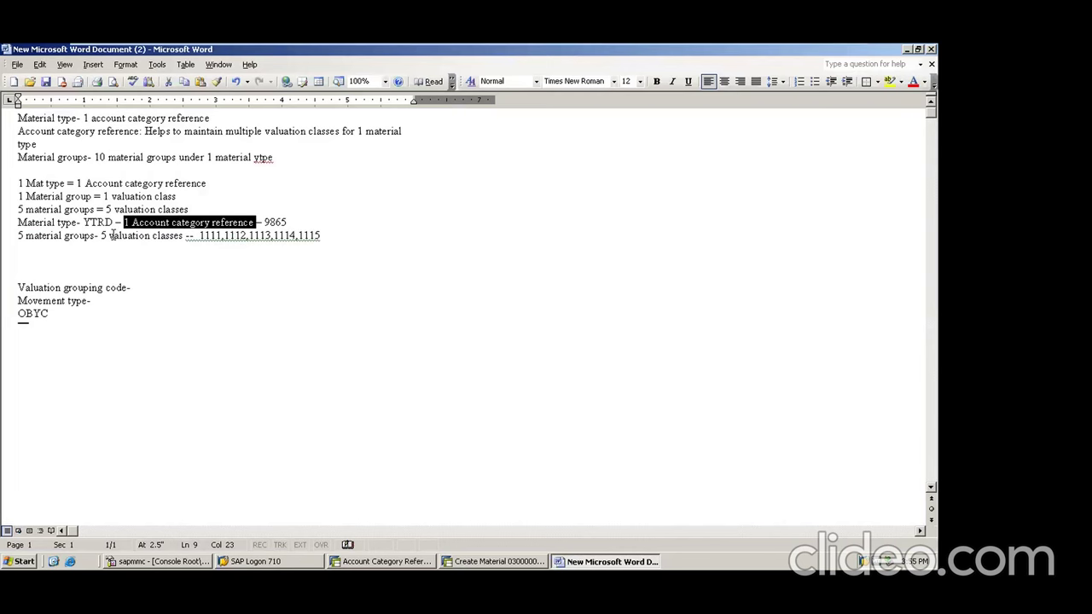
pyautogui.moveTo(109, 235); pyautogui.dragTo(315, 245)
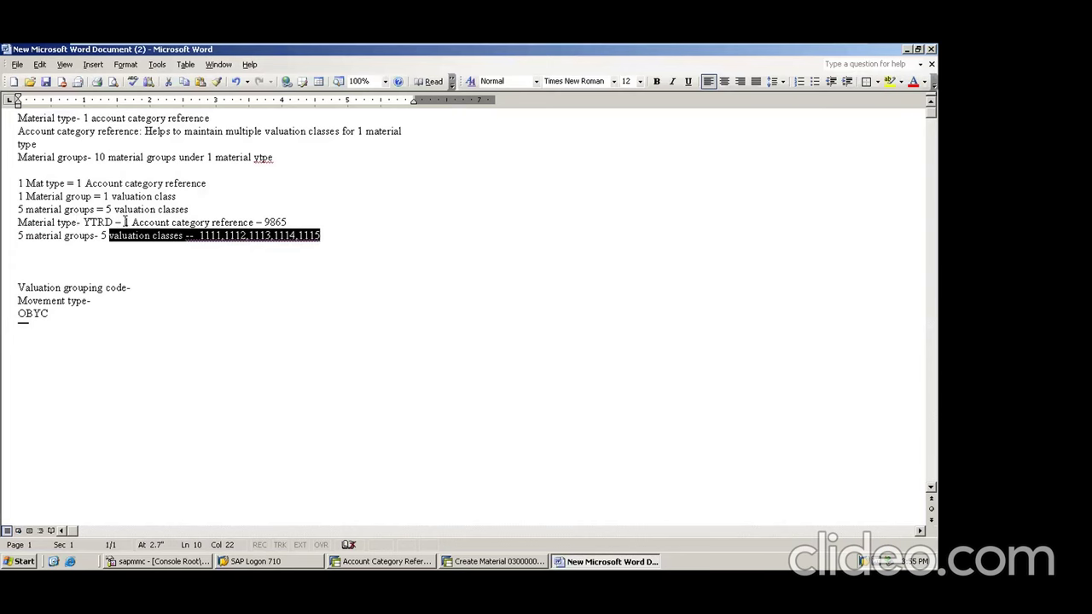
pyautogui.moveTo(125, 222); pyautogui.dragTo(307, 223)
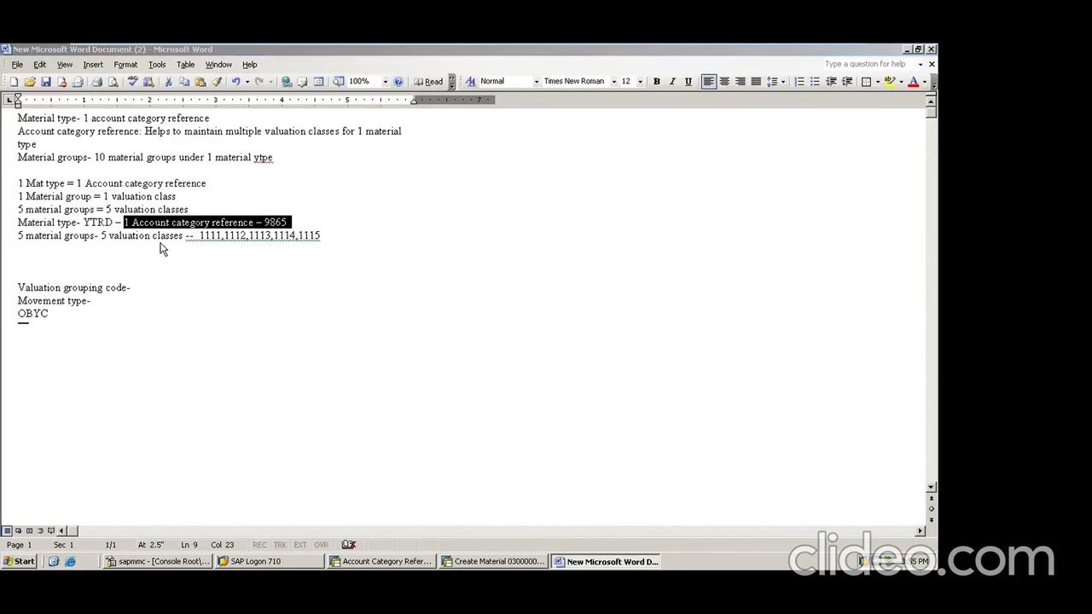
# Return to the SAP customizing session and assign account category reference 9865 to material type YTRD in the material type assignment table.
pyautogui.hotkey('alt', 'Tab')
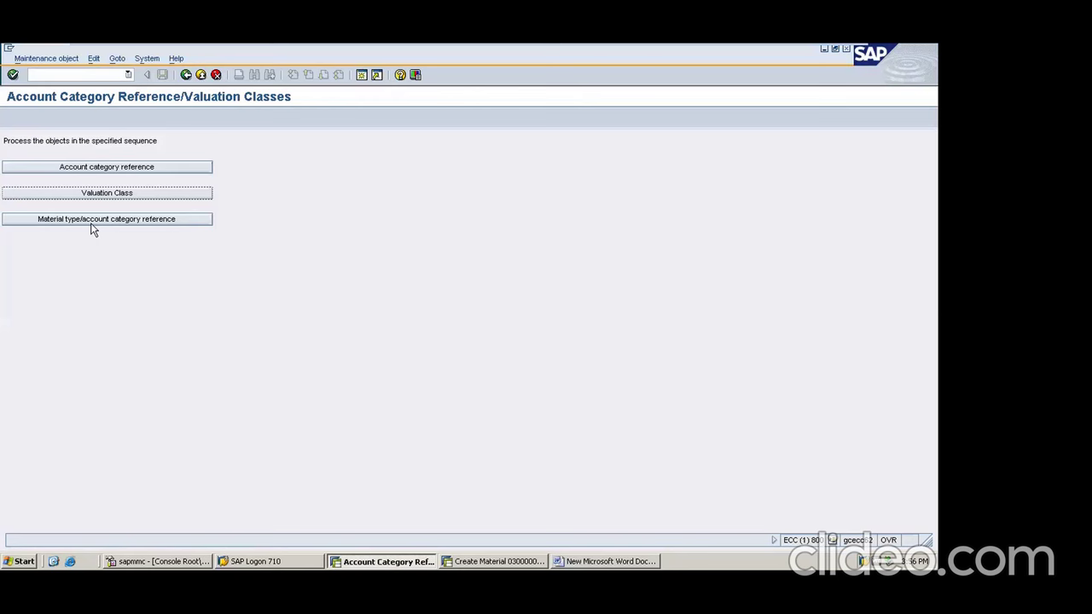
pyautogui.click(90, 220)
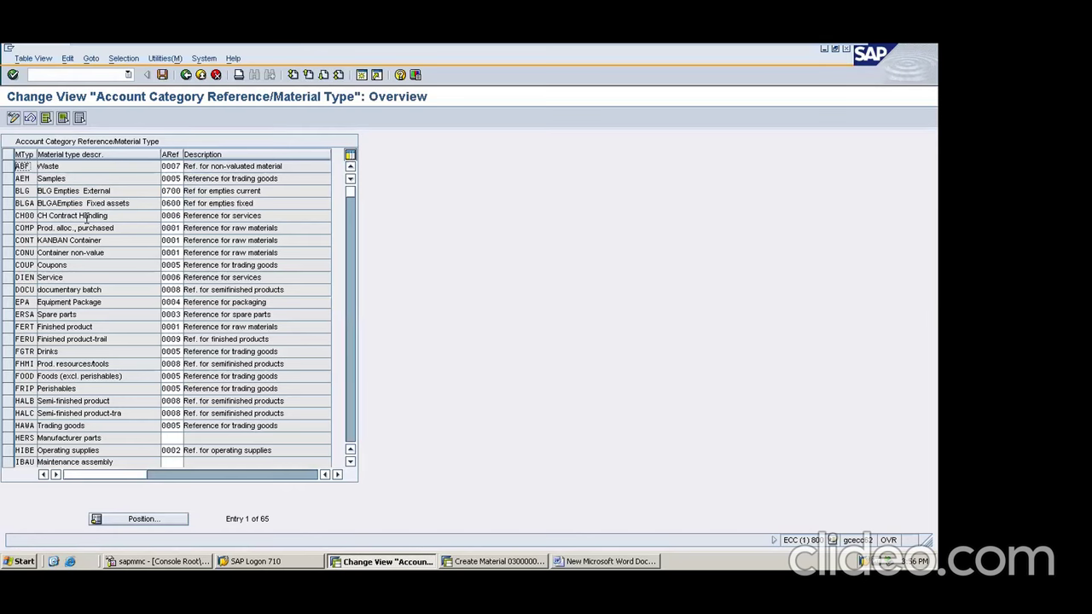
pyautogui.click(346, 274)
pyautogui.click(352, 327)
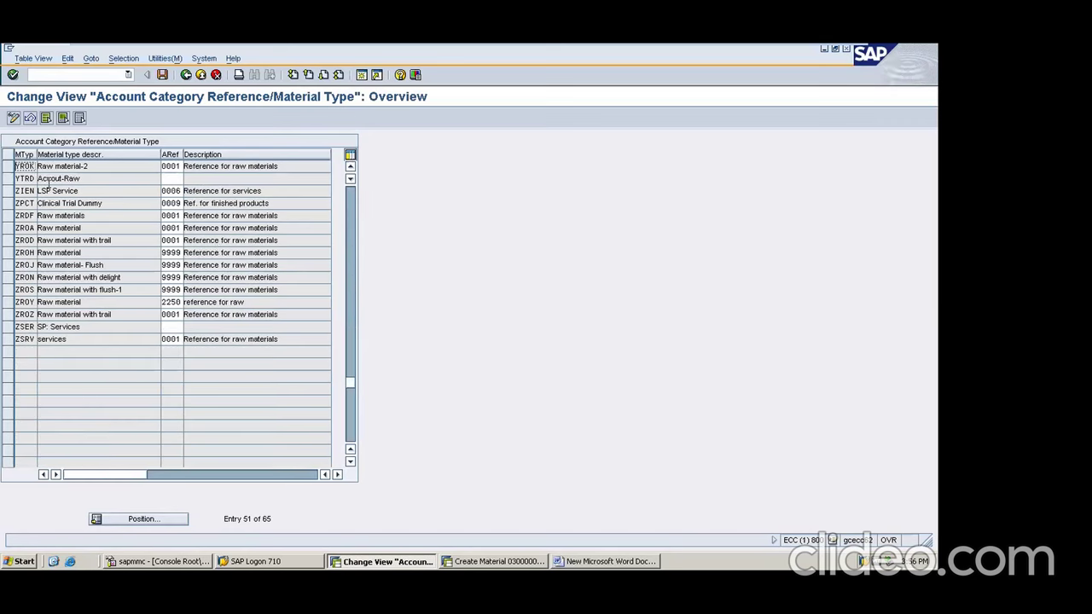
pyautogui.moveTo(85, 179); pyautogui.dragTo(17, 177)
pyautogui.hotkey('alt', 'Tab')
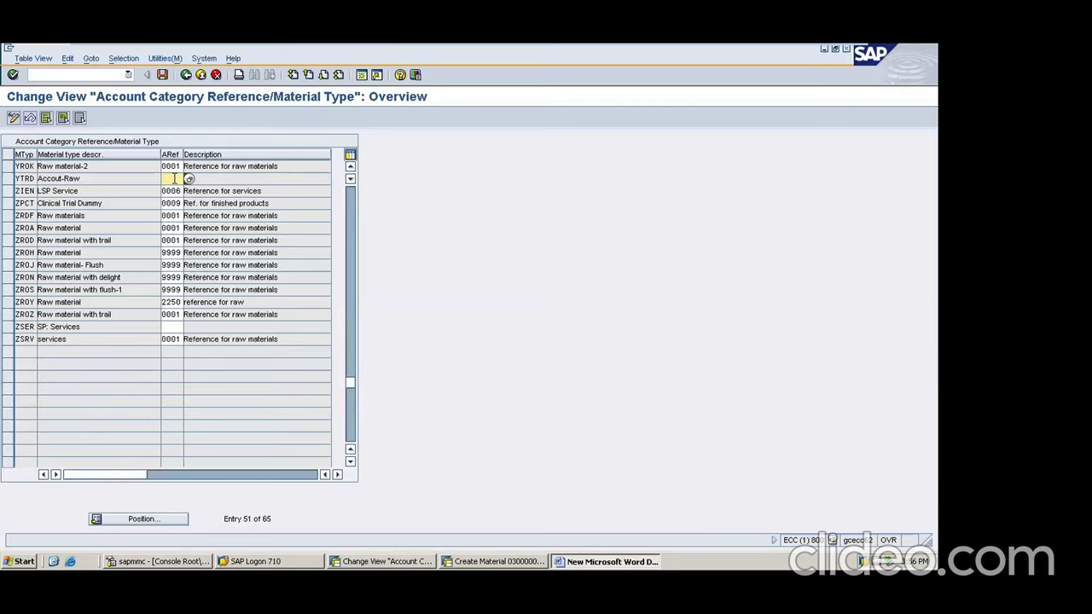
pyautogui.write('9865')
pyautogui.press('Return')
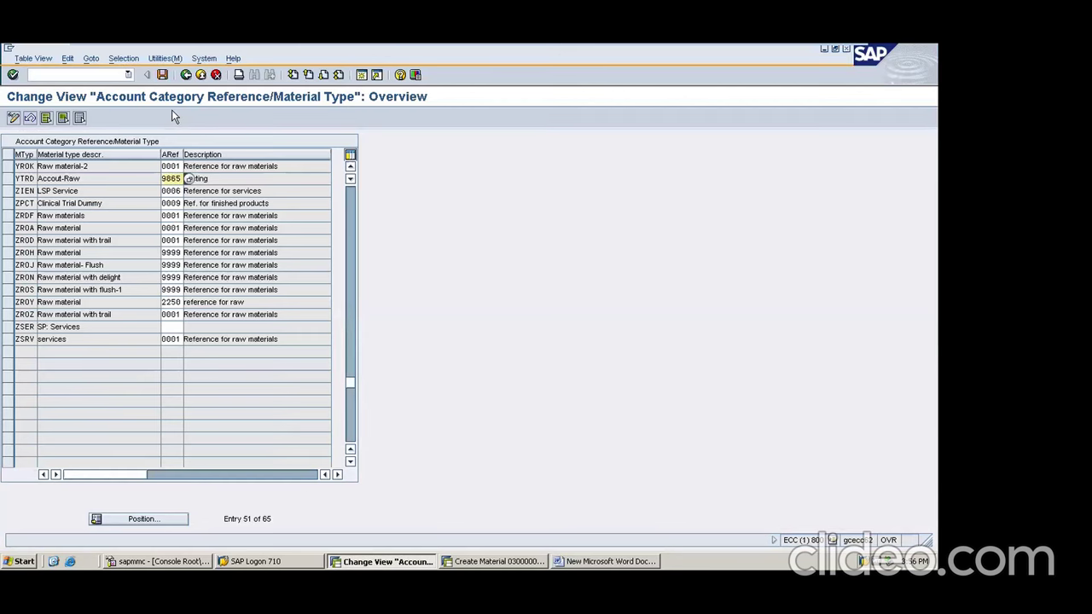
# Save the YTRD assignment and leave the account category reference customizing for the IMG.
pyautogui.click(162, 74)
pyautogui.click(186, 75)
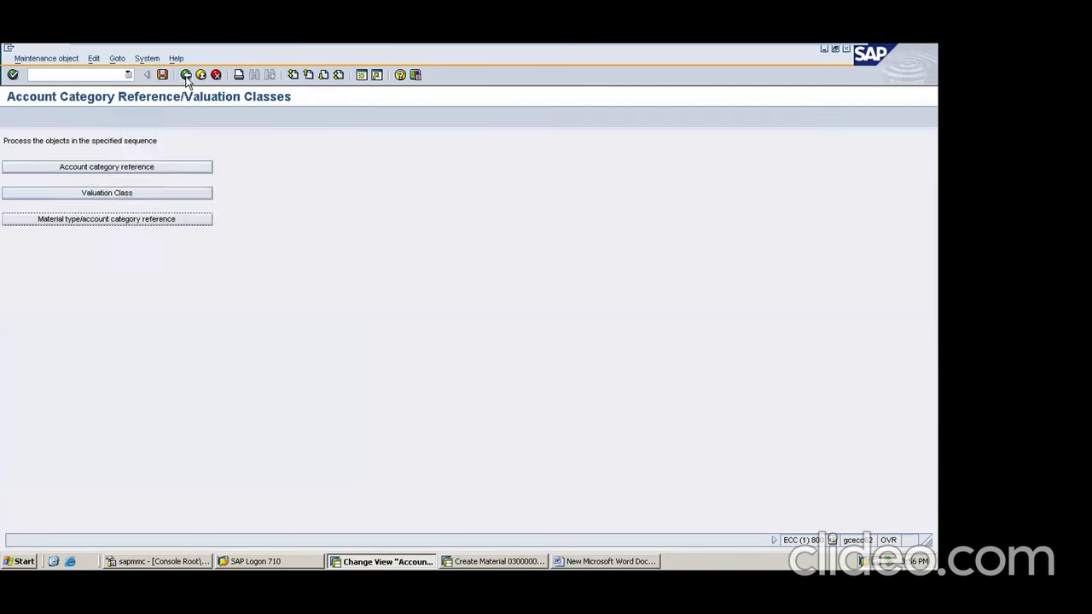
pyautogui.click(186, 75)
# Switch to the Word notes, add the line "Material type= Account category reference" with its spelling corrected, and insert a blank line below it.
pyautogui.hotkey('alt', 'Tab')
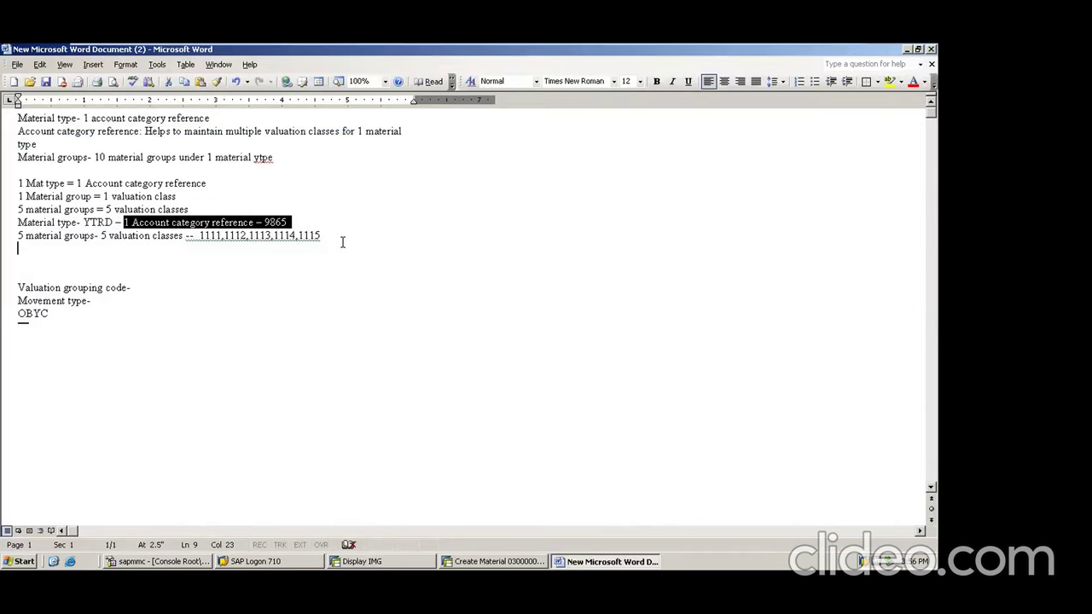
pyautogui.write('Ma')
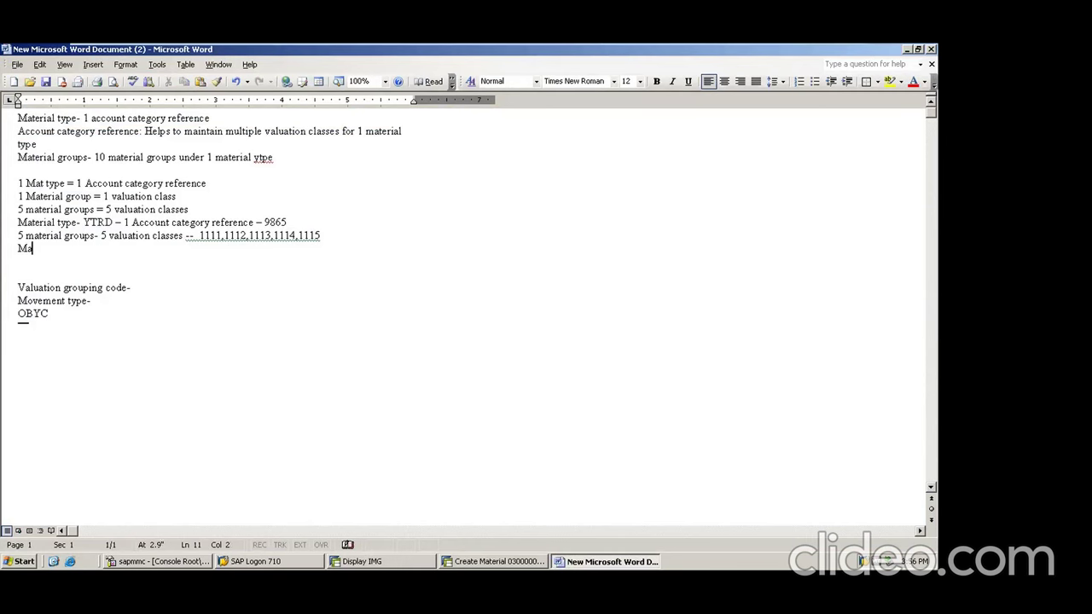
pyautogui.write('teril type= Acco')
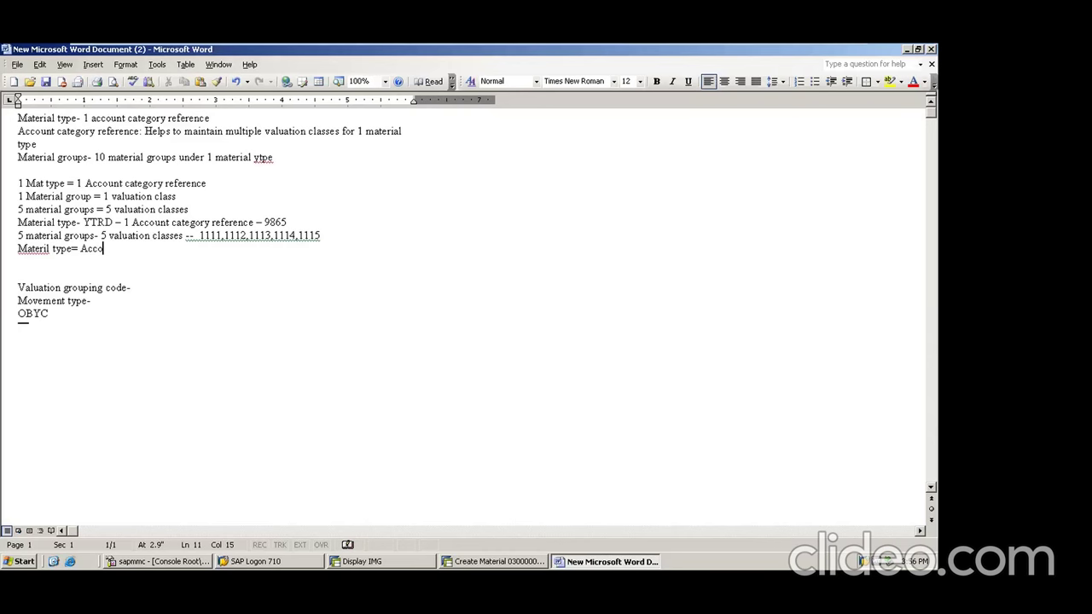
pyautogui.write('unt category referen')
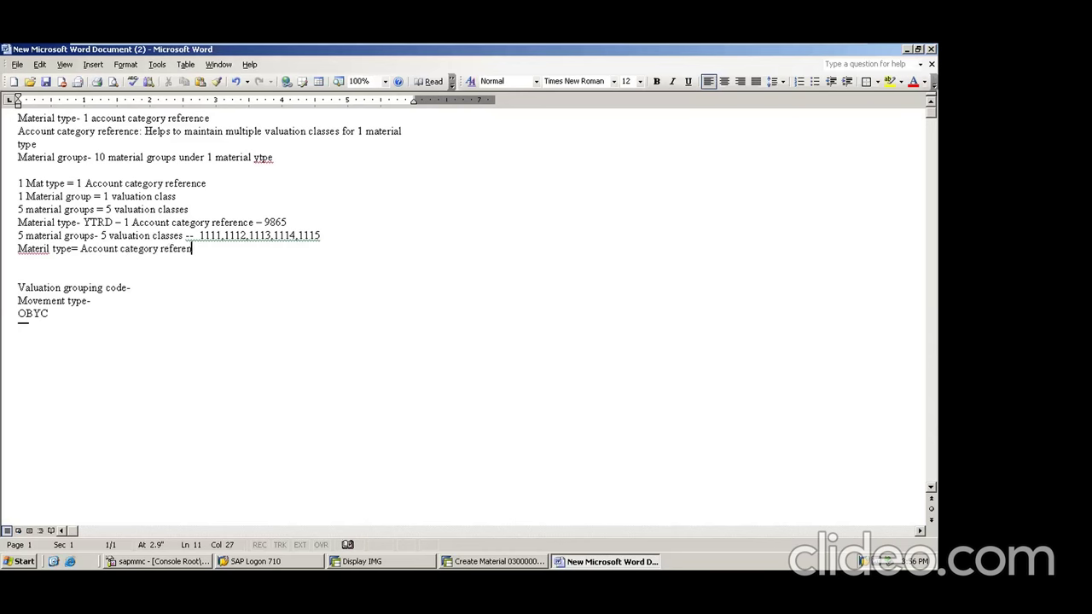
pyautogui.write('ce')
pyautogui.rightClick(41, 249)
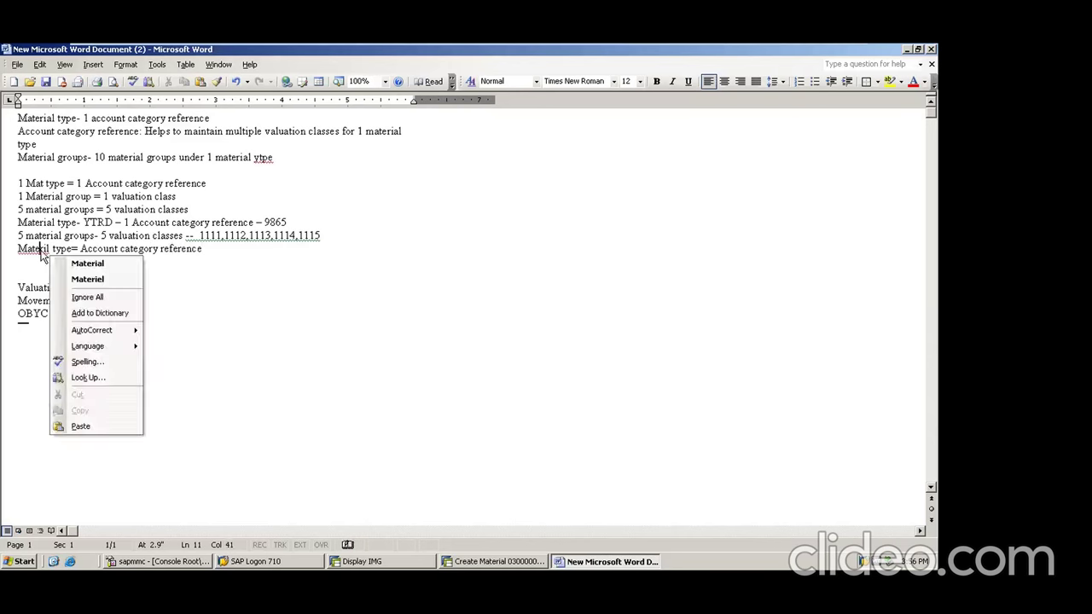
pyautogui.click(75, 260)
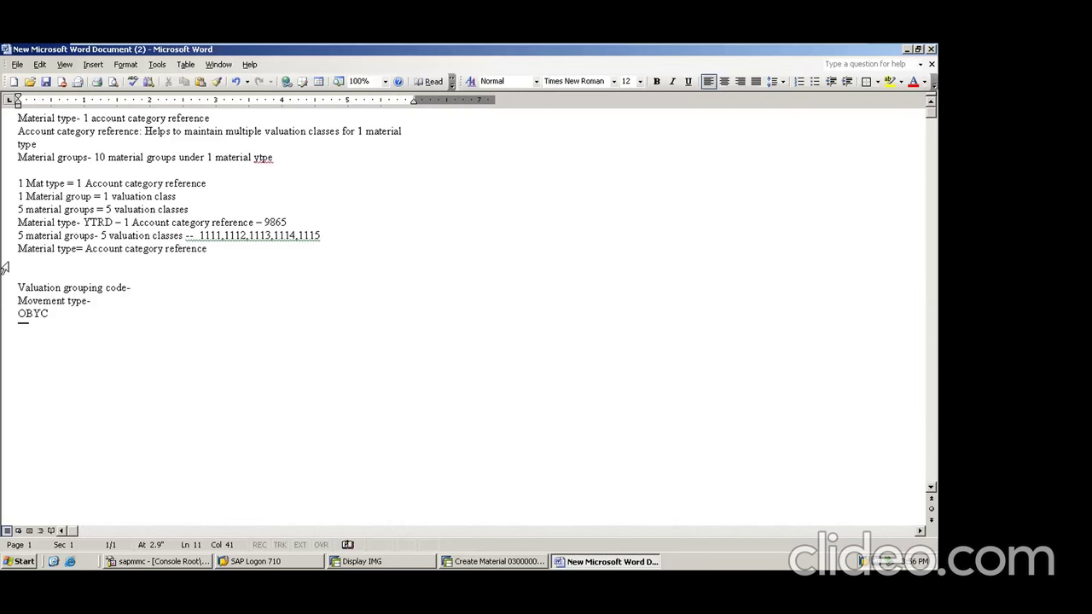
pyautogui.click(182, 261)
pyautogui.press('Return')
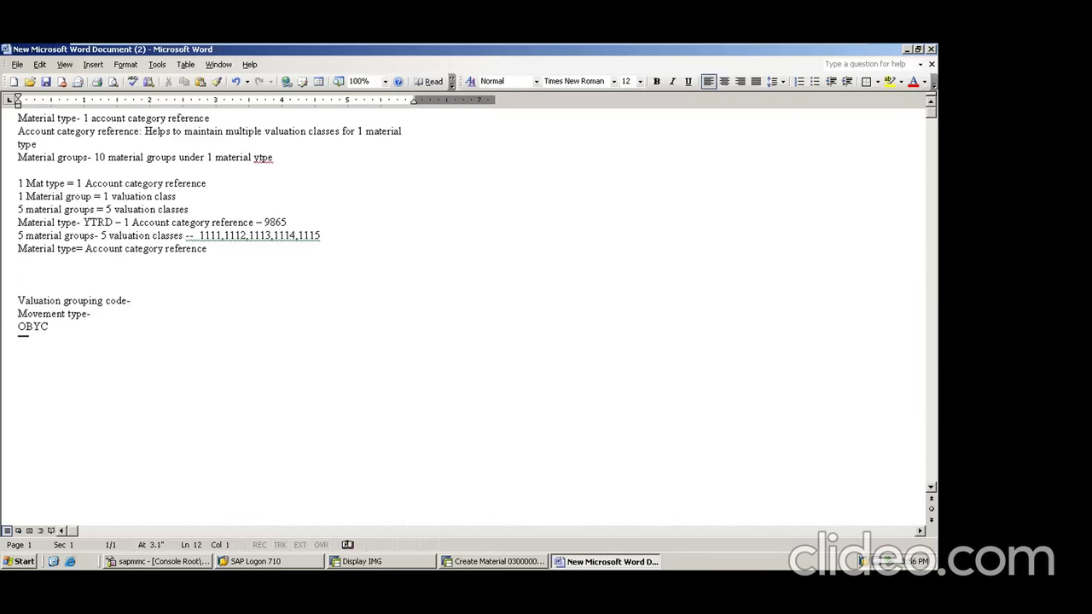
# Add the line "1 materil type- YTRD-" to the notes, followed by the copied valuation classes 1111,1112,1113,1114,1115.
pyautogui.write('1 materil type- T')
pyautogui.press('BackSpace')
pyautogui.write('YTRD-')
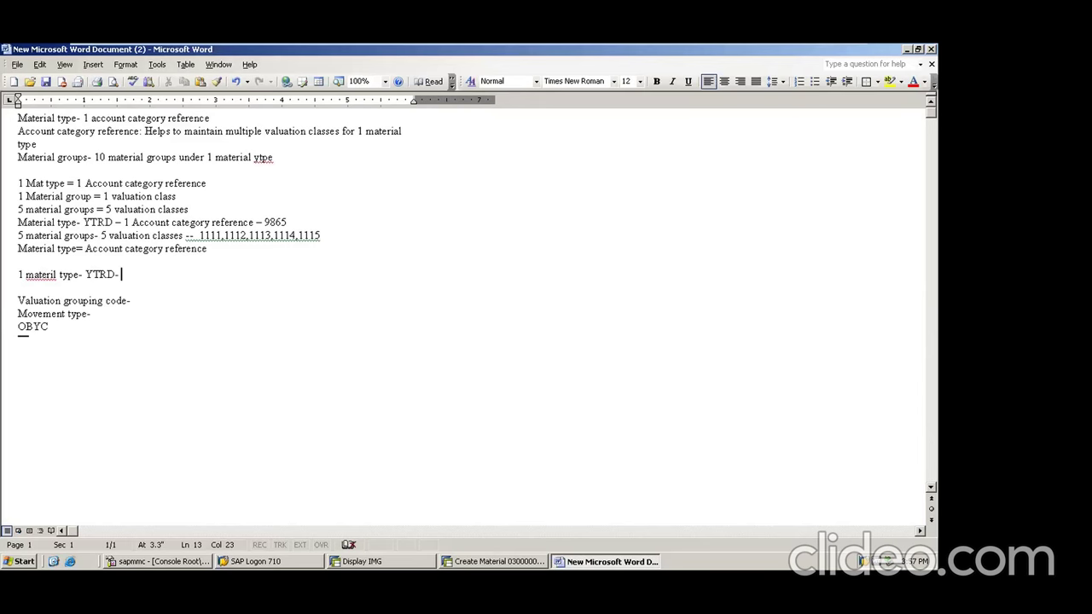
pyautogui.moveTo(200, 230); pyautogui.dragTo(321, 243)
pyautogui.hotkey('ctrl', 'c')
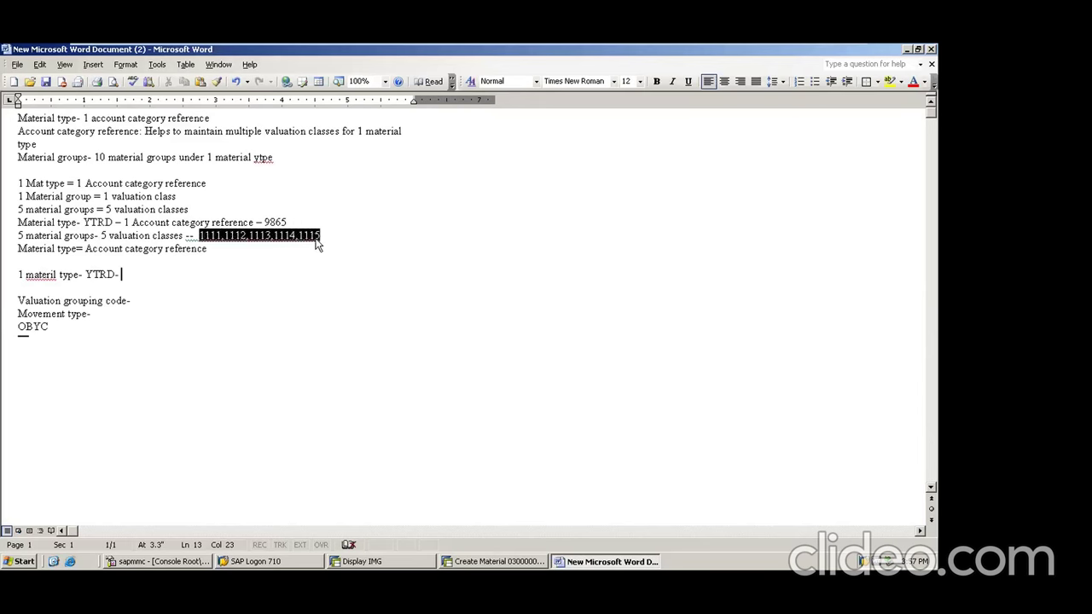
pyautogui.click(130, 283)
pyautogui.click(133, 274)
pyautogui.hotkey('ctrl', 'v')
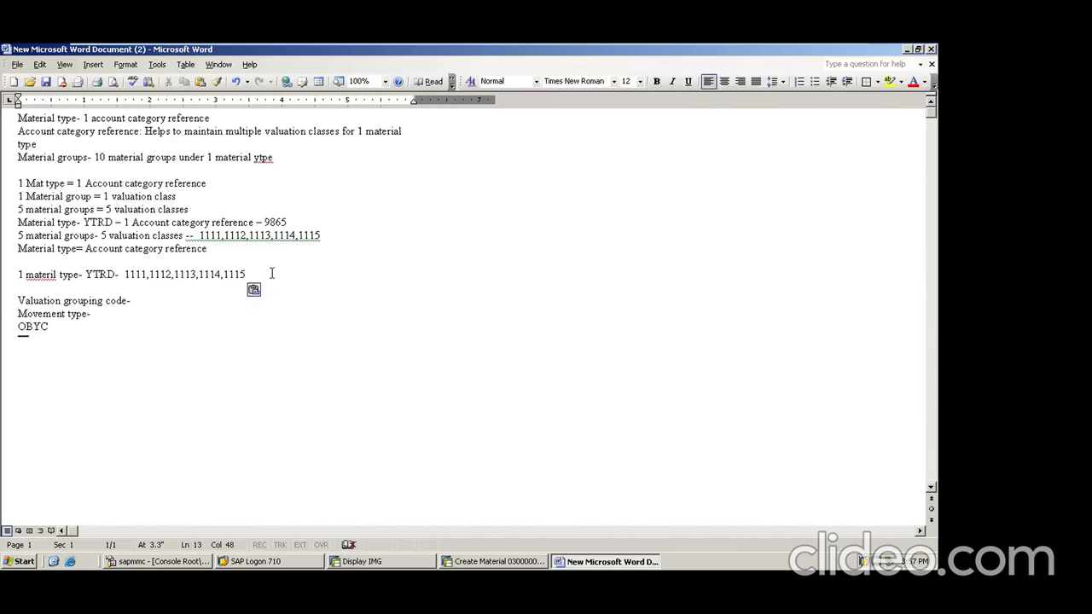
# Switch to the second SAP session and start creating a mechanical engineering YTRD material with the preselected views and plant 1000.
pyautogui.click(501, 564)
pyautogui.click(62, 75)
pyautogui.write('/nmm03')
pyautogui.press('Return')
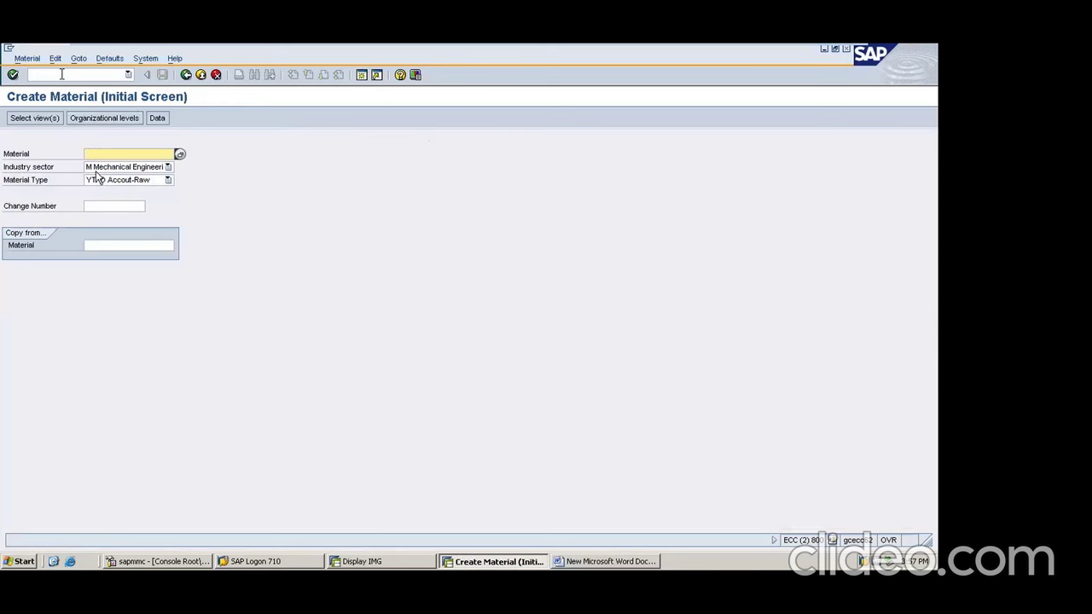
pyautogui.press('Return')
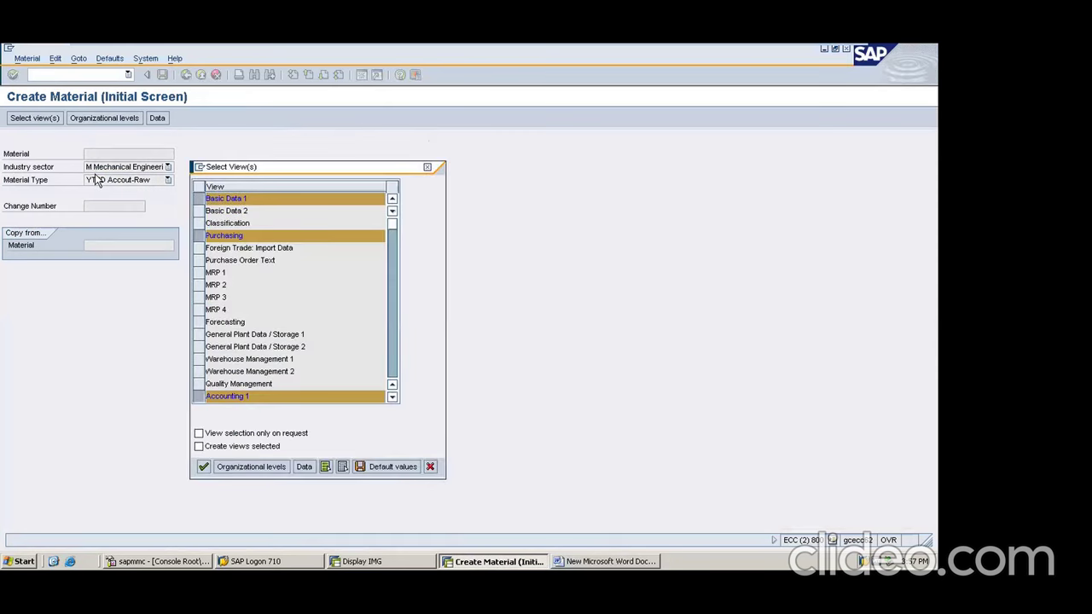
pyautogui.press('Return')
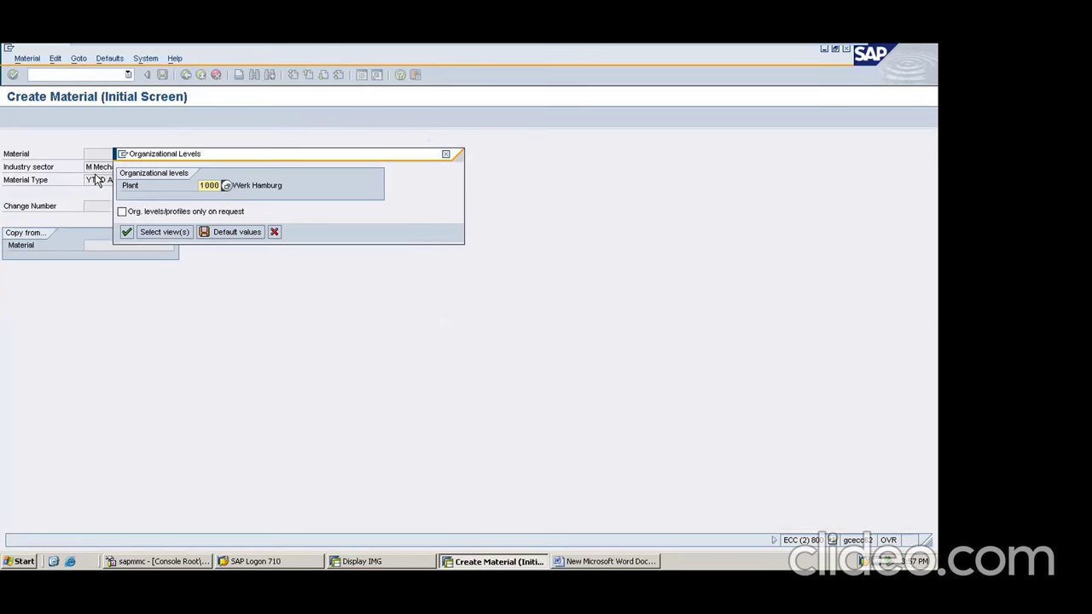
pyautogui.press('Return')
# Enter description test, base unit EA, material group kittu and old material number abc123, and continue through Purchasing to the Accounting 1 view.
pyautogui.write('t')
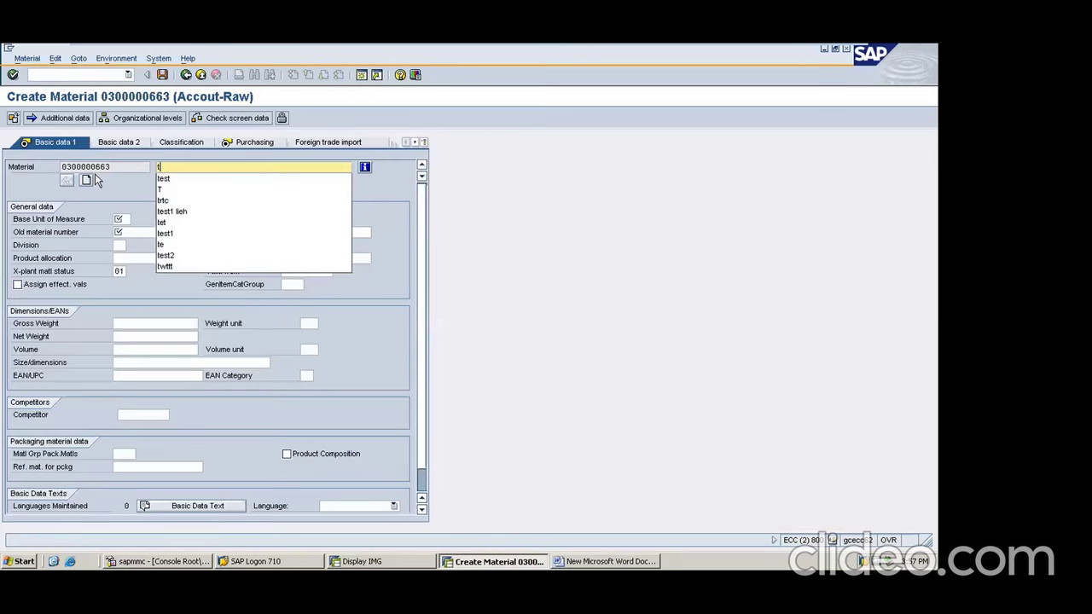
pyautogui.write('est')
pyautogui.press('Tab')
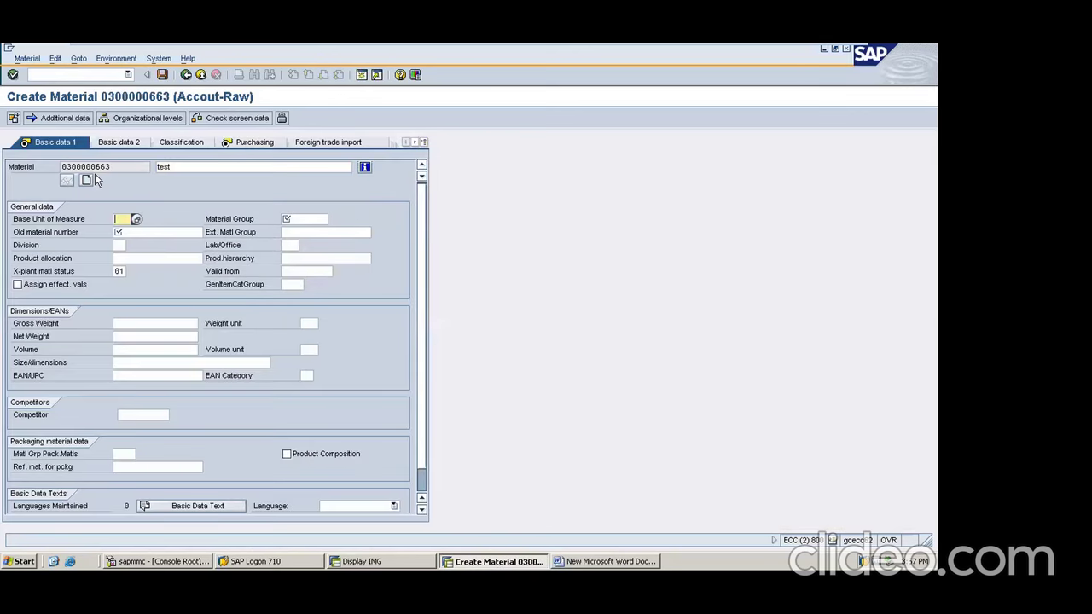
pyautogui.write('EA')
pyautogui.press('Tab')
pyautogui.write('kittu')
pyautogui.press('Tab')
pyautogui.write('abc123')
pyautogui.press('Return')
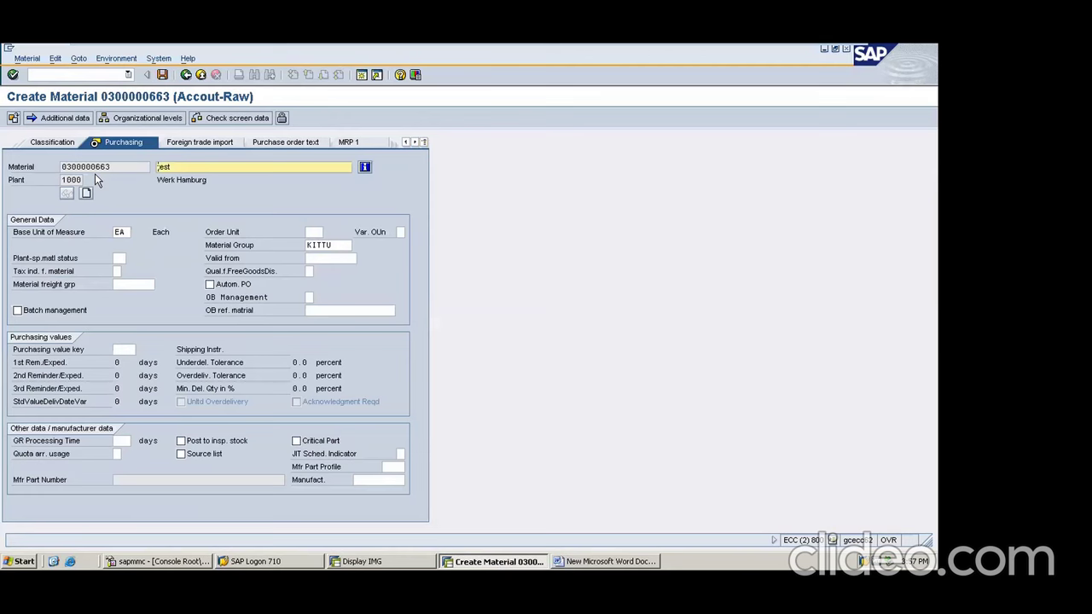
pyautogui.press('Return')
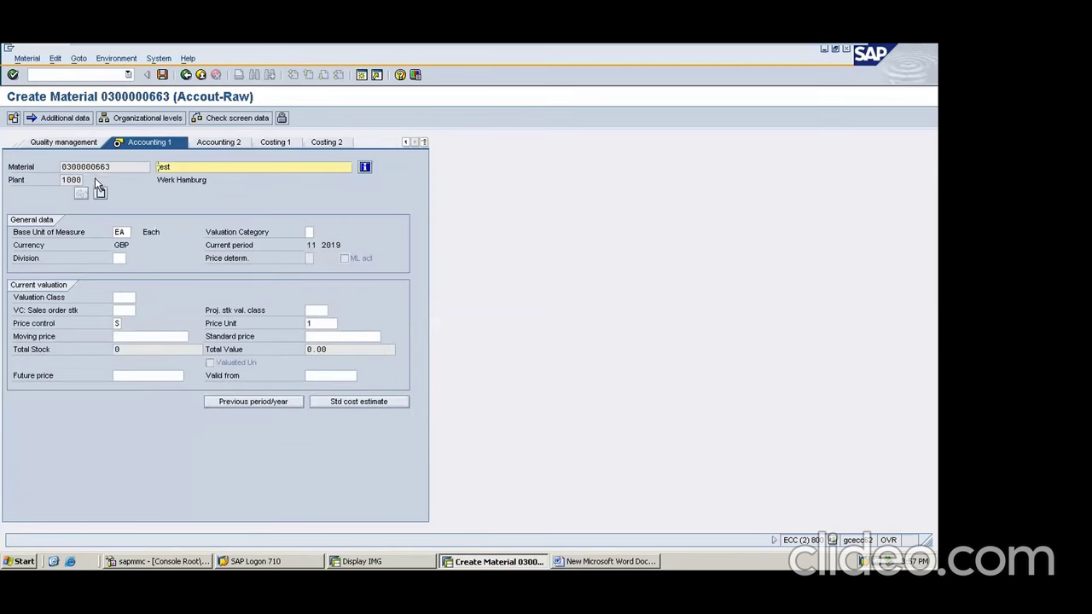
# List the valuation classes allowed for the new material, close the list without choosing one and request to exit the material.
pyautogui.click(124, 297)
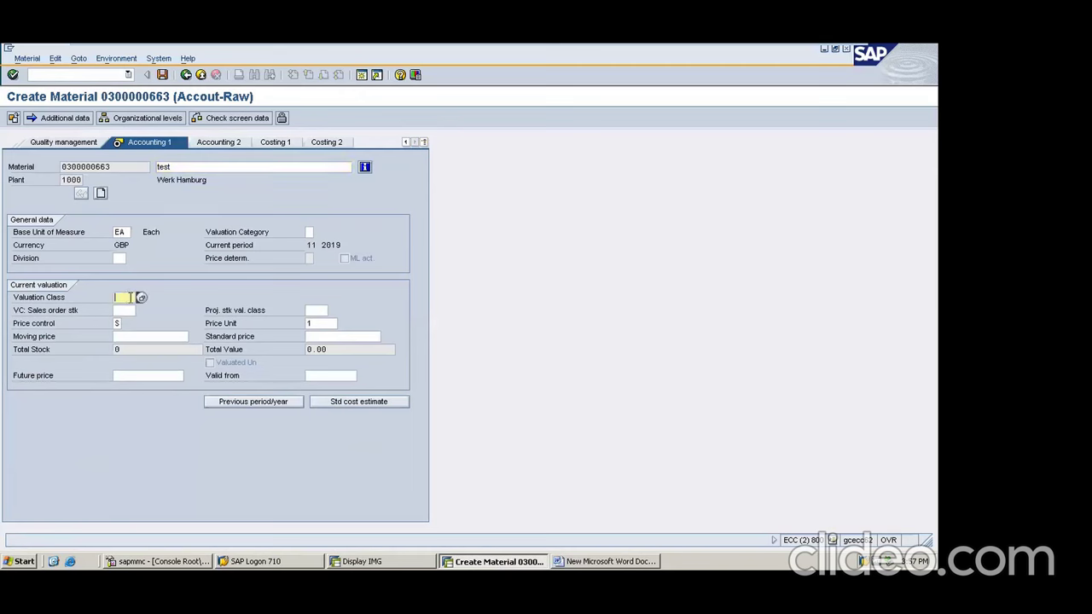
pyautogui.click(141, 297)
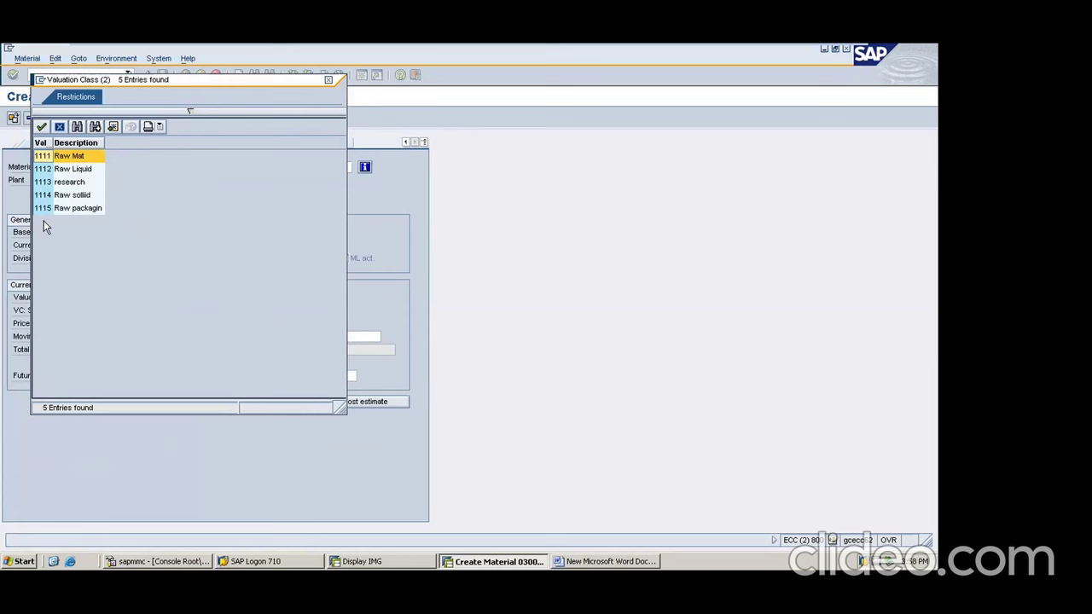
pyautogui.click(327, 80)
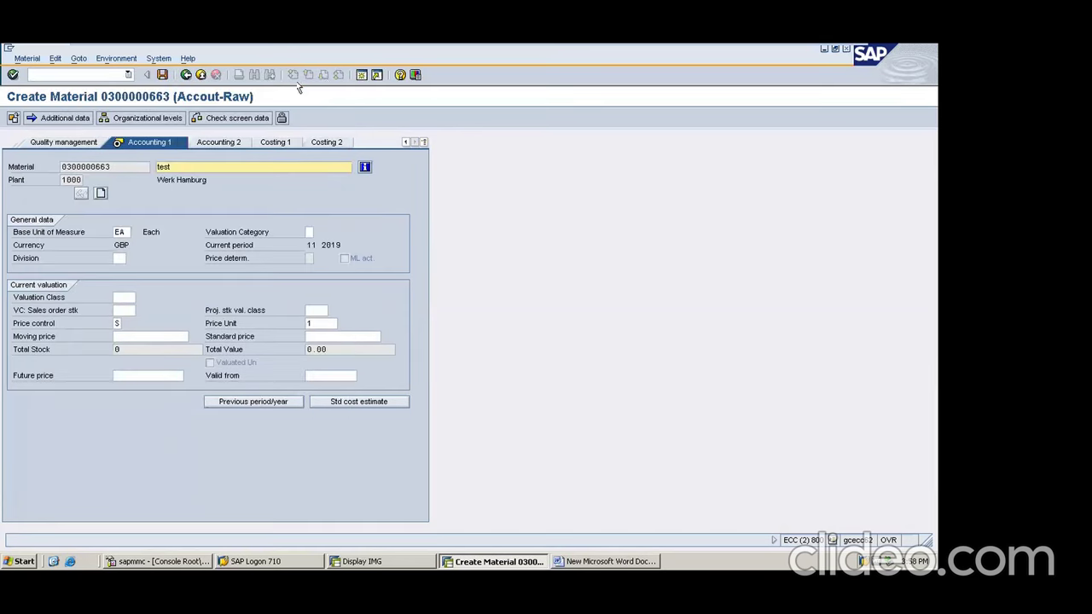
pyautogui.click(186, 75)
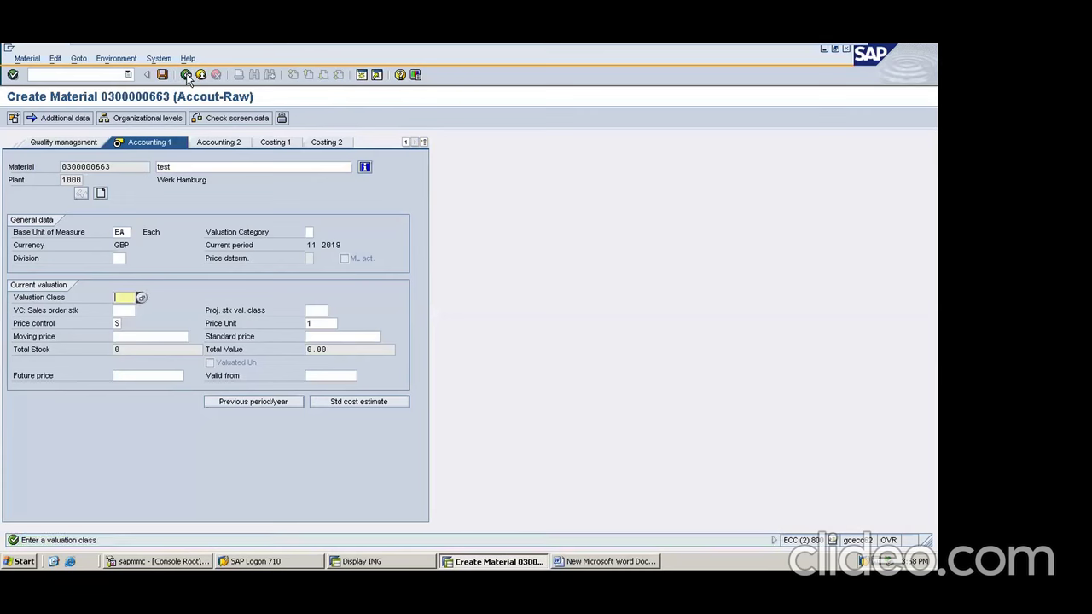
pyautogui.click(198, 75)
# Return to the Word notes and number the headings Material type, Valuation grouping code, Movement type and OBYC from 1 to 4.
pyautogui.click(597, 562)
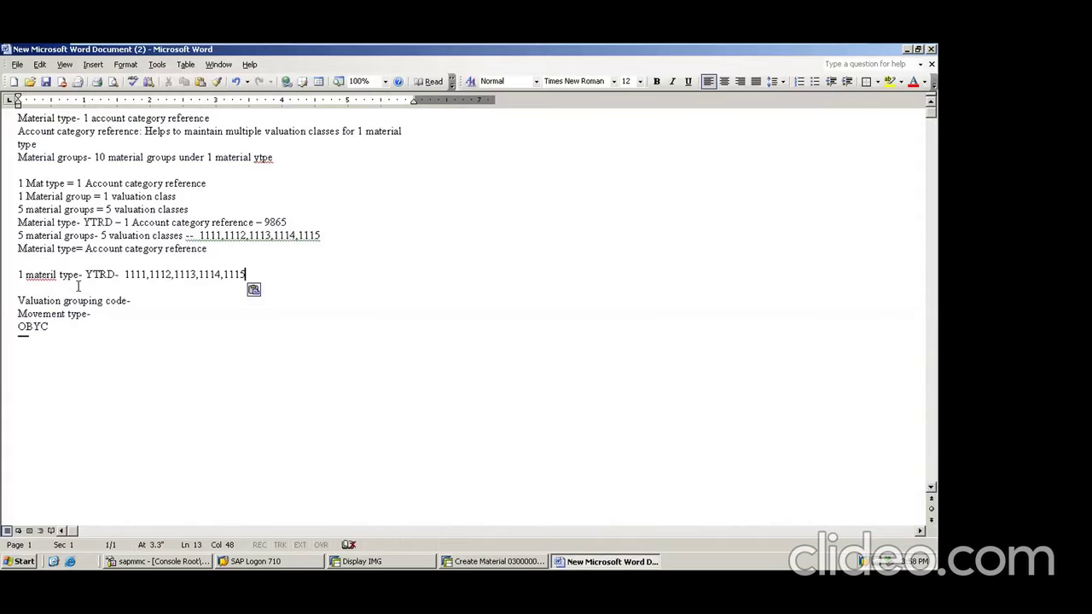
pyautogui.click(143, 299)
pyautogui.click(18, 118)
pyautogui.write('1')
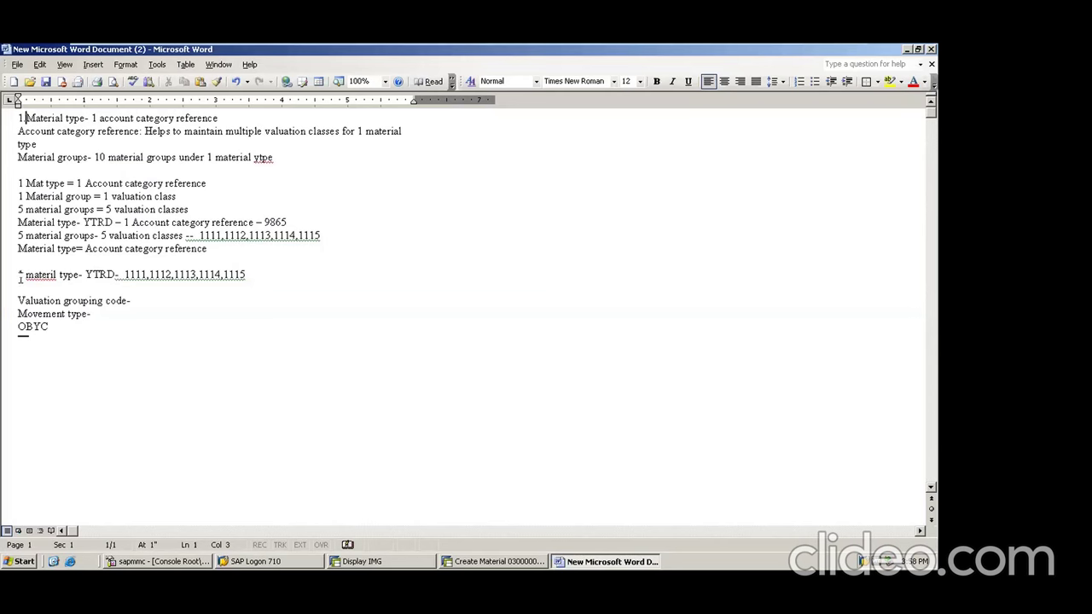
pyautogui.click(18, 300)
pyautogui.write('2.')
pyautogui.click(18, 314)
pyautogui.write('3.')
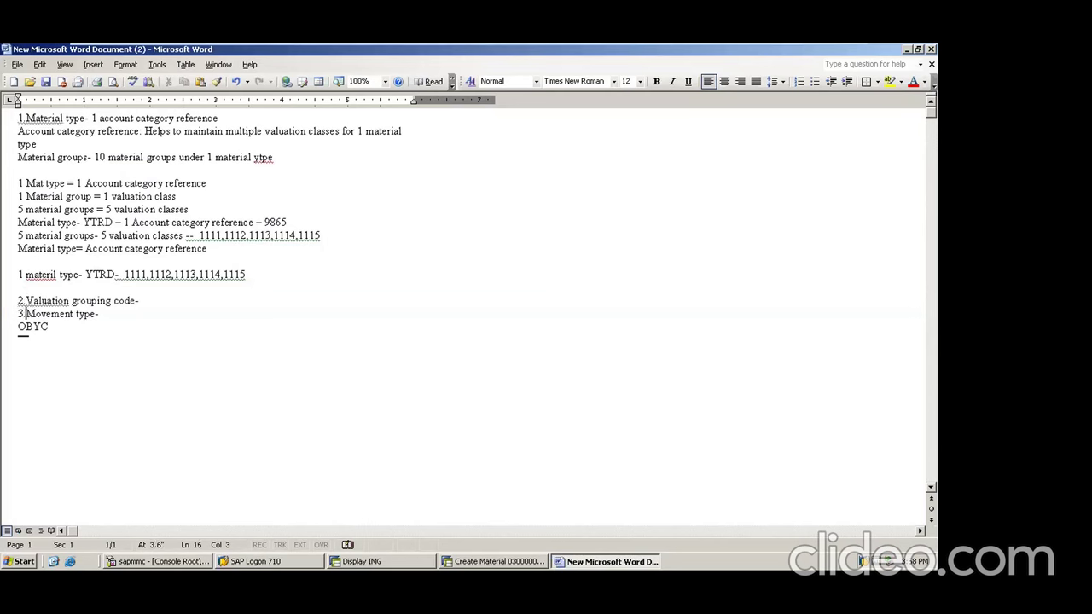
pyautogui.click(18, 326)
pyautogui.write('4.')
# Space out the numbered headings with blank lines, leaving an extra empty line under Valuation grouping code.
pyautogui.click(144, 302)
pyautogui.press('Return')
pyautogui.click(128, 327)
pyautogui.press('Return')
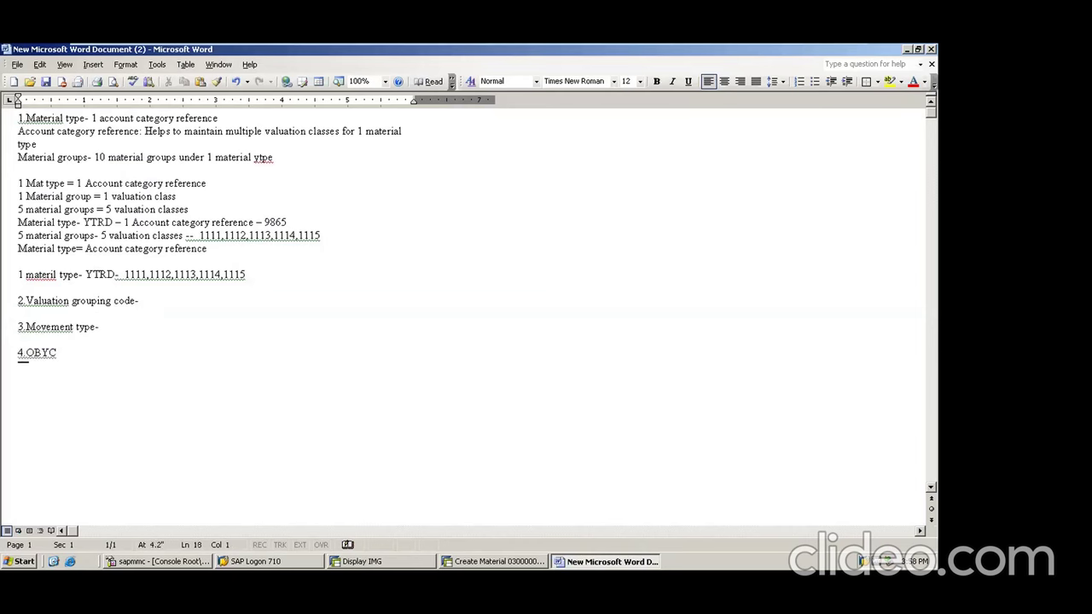
pyautogui.click(149, 301)
pyautogui.press('Return')
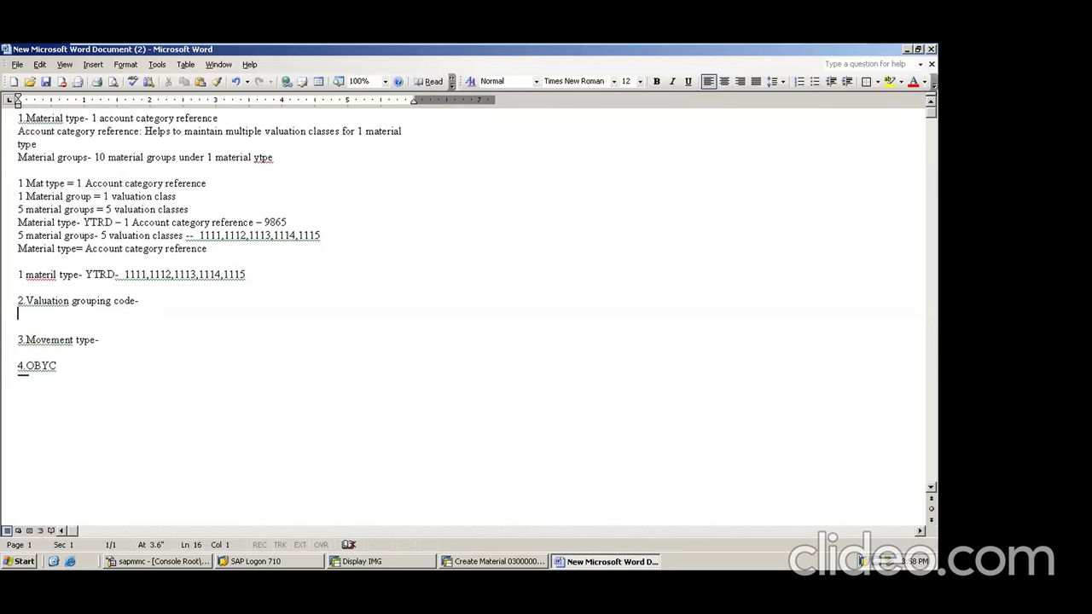
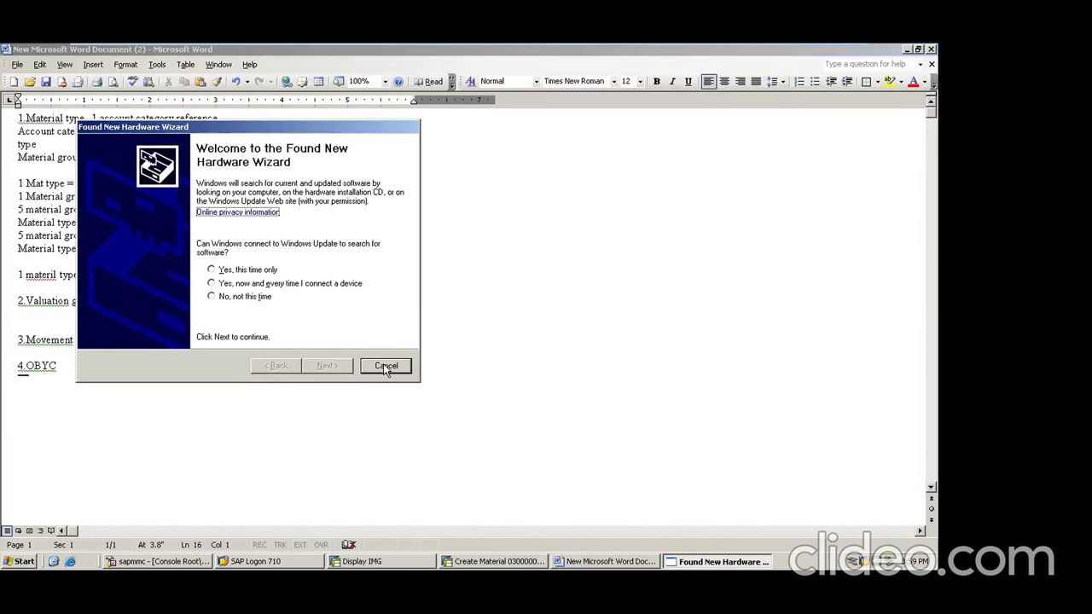
# Cancel the Found New Hardware wizard and exit the SAP material creation without saving the data.
pyautogui.click(386, 365)
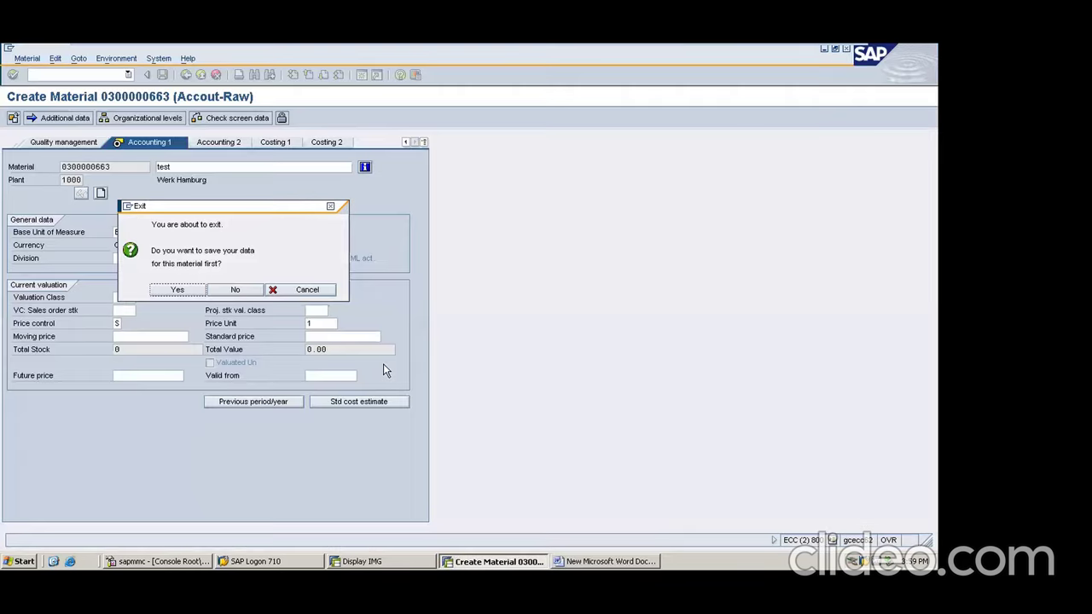
pyautogui.press('Tab')
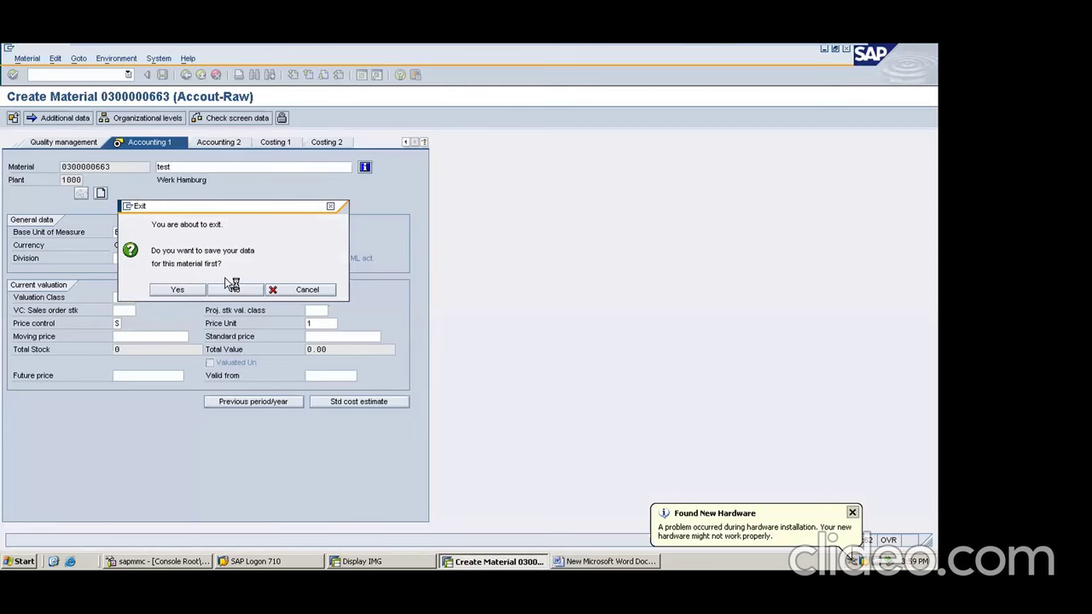
pyautogui.click(232, 289)
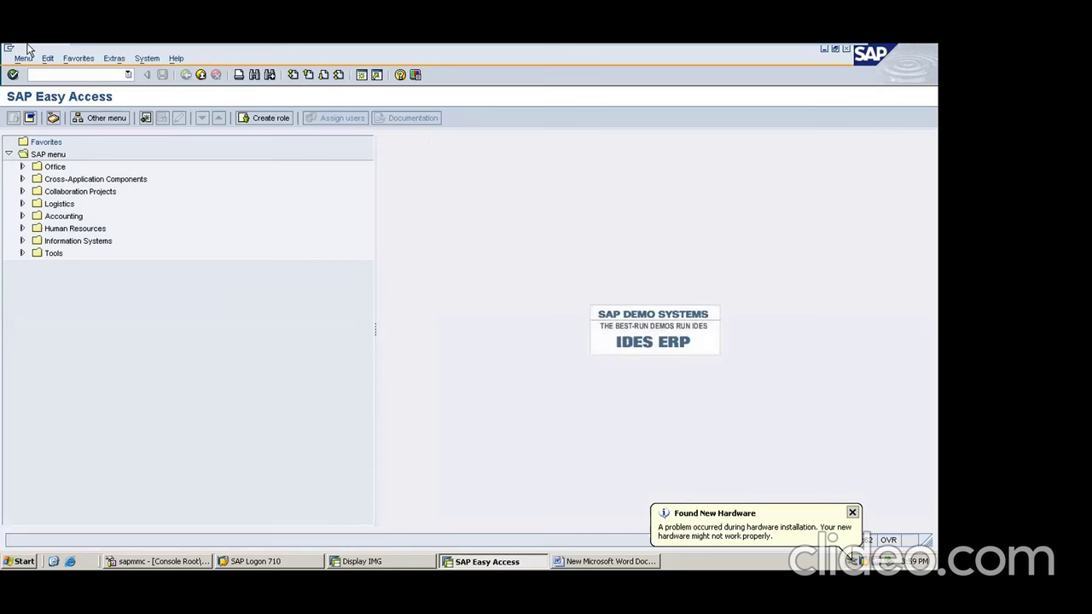
# Switch to the IMG session, open Group Together Valuation Areas under Account Determination Without Wizard and select valuation area 1300's grouping code.
pyautogui.click(384, 562)
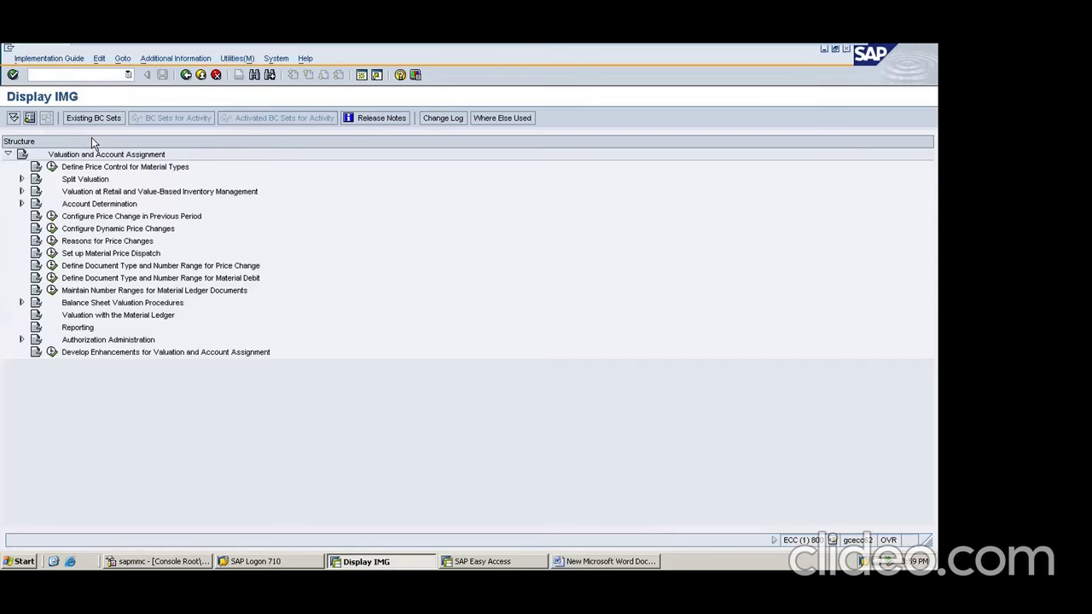
pyautogui.click(21, 204)
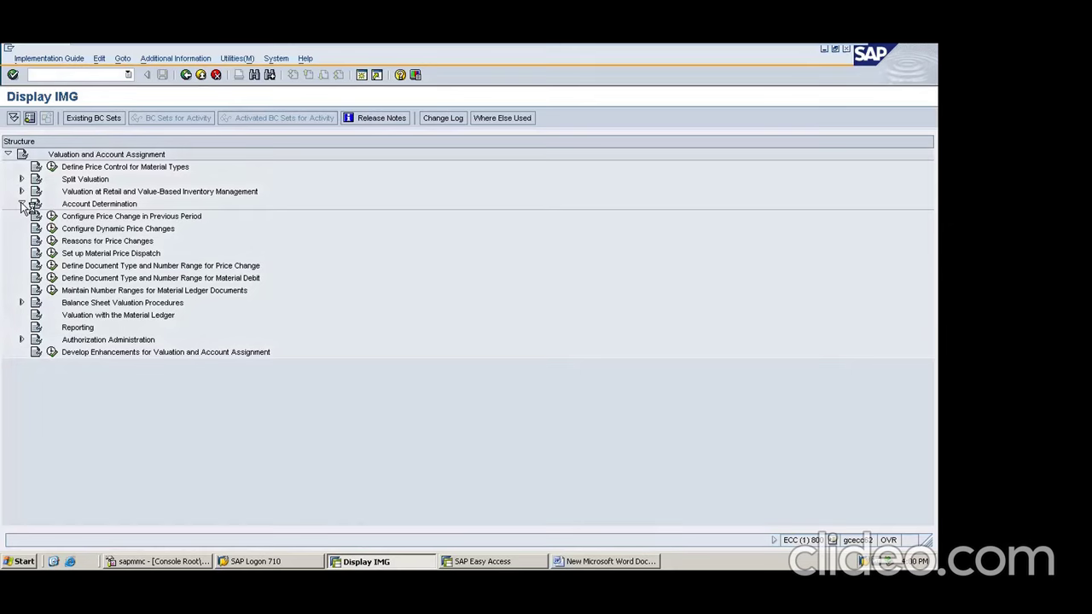
pyautogui.click(35, 228)
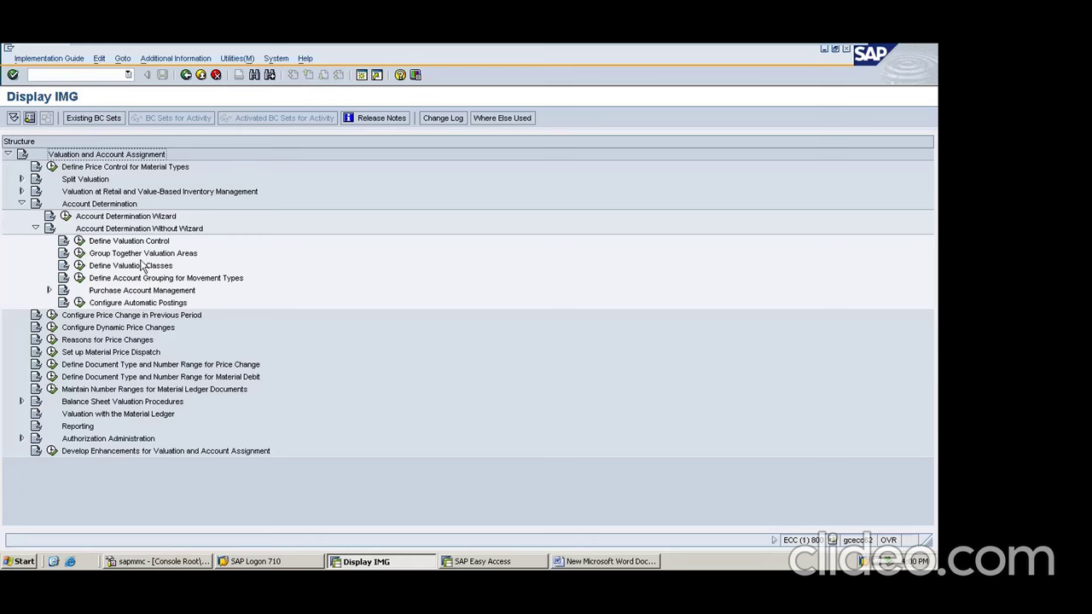
pyautogui.click(80, 253)
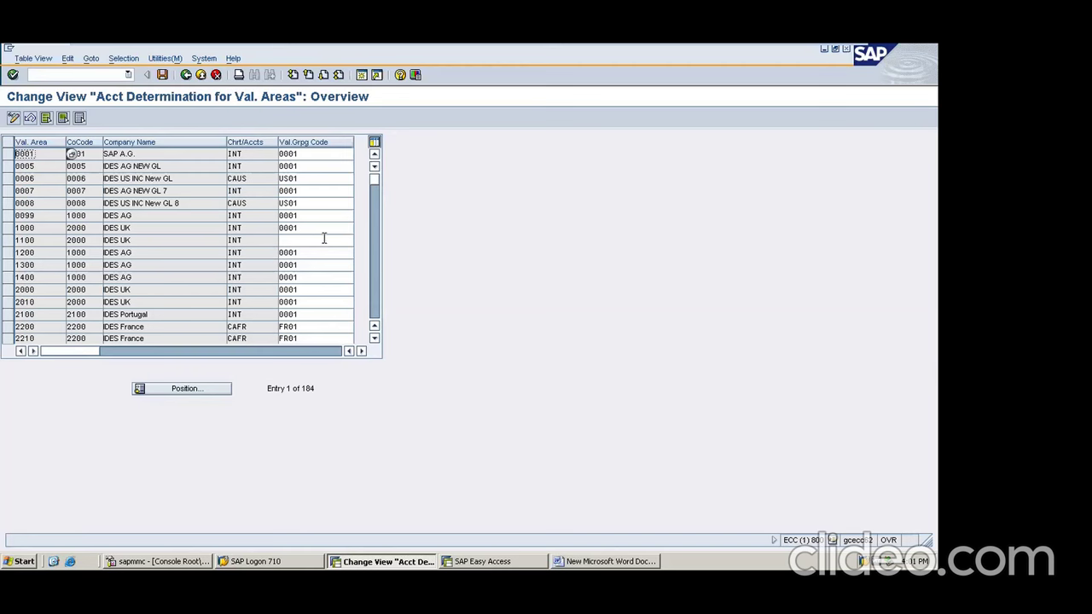
pyautogui.click(309, 265)
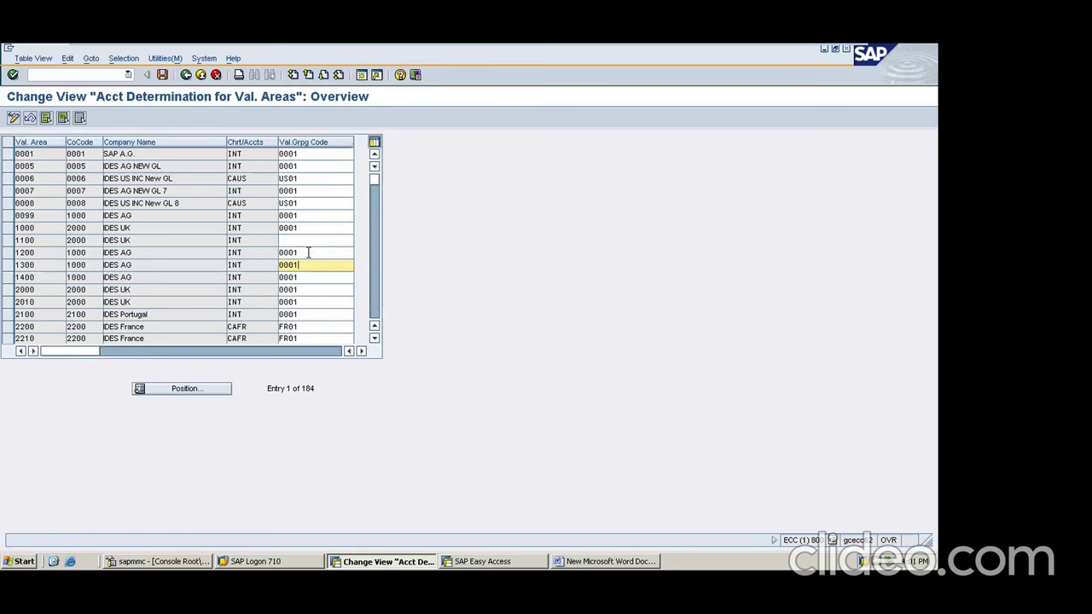
# Examine the valuation grouping codes assigned across the valuation areas, charts of accounts and countries, and leave the table for the IMG.
pyautogui.moveTo(301, 314); pyautogui.dragTo(260, 314)
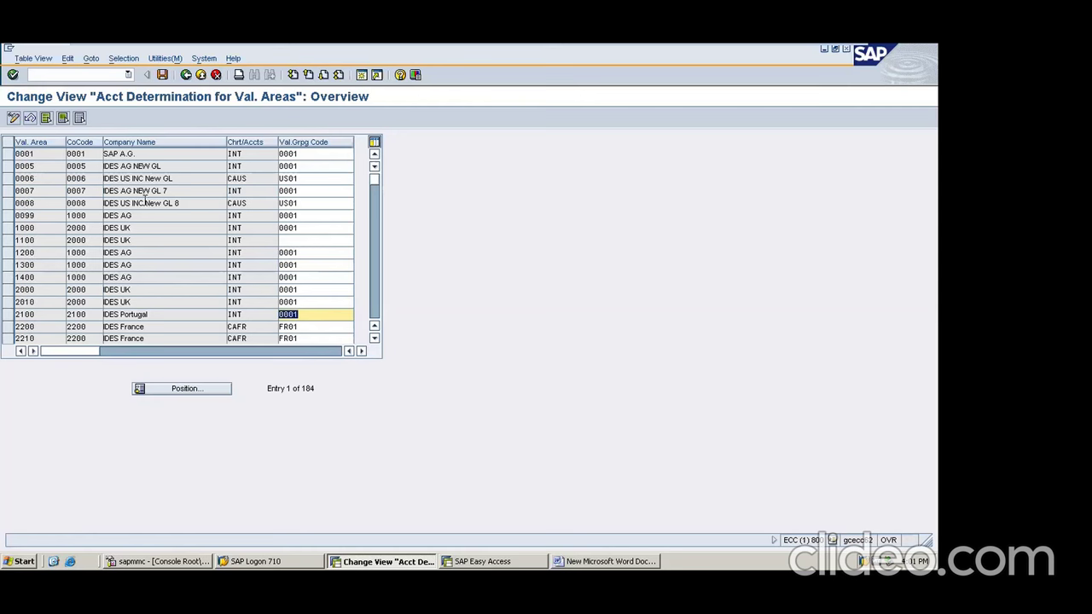
pyautogui.click(294, 218)
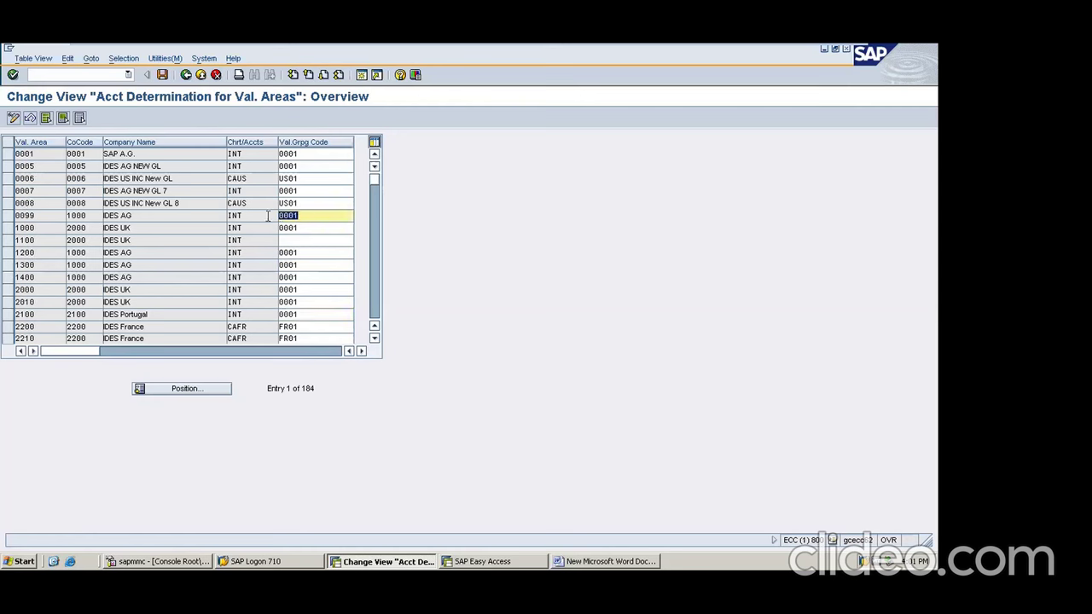
pyautogui.click(317, 292)
pyautogui.click(373, 253)
pyautogui.click(373, 254)
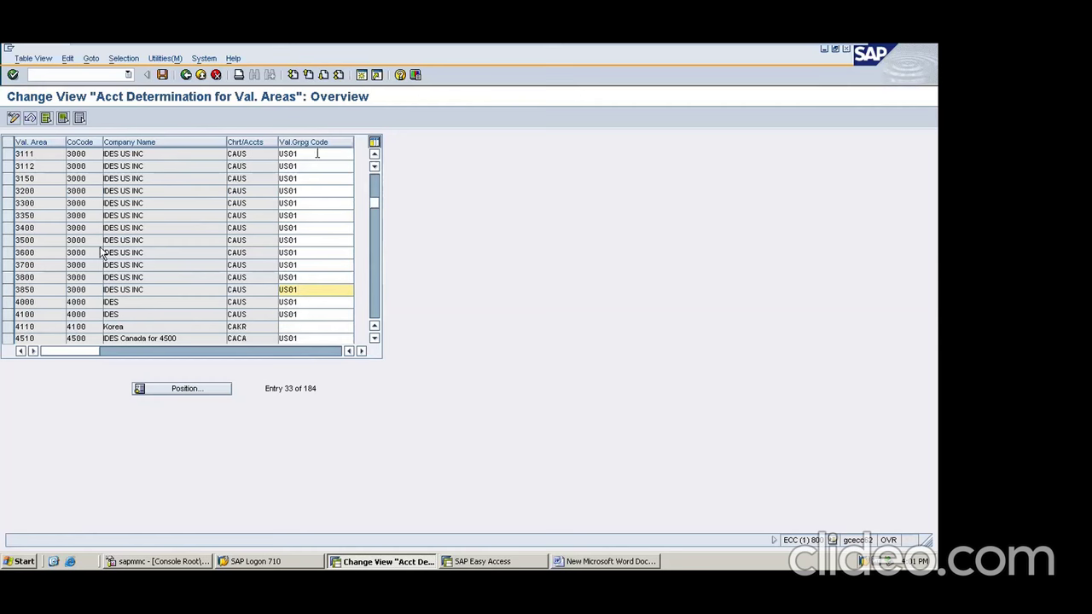
pyautogui.click(378, 190)
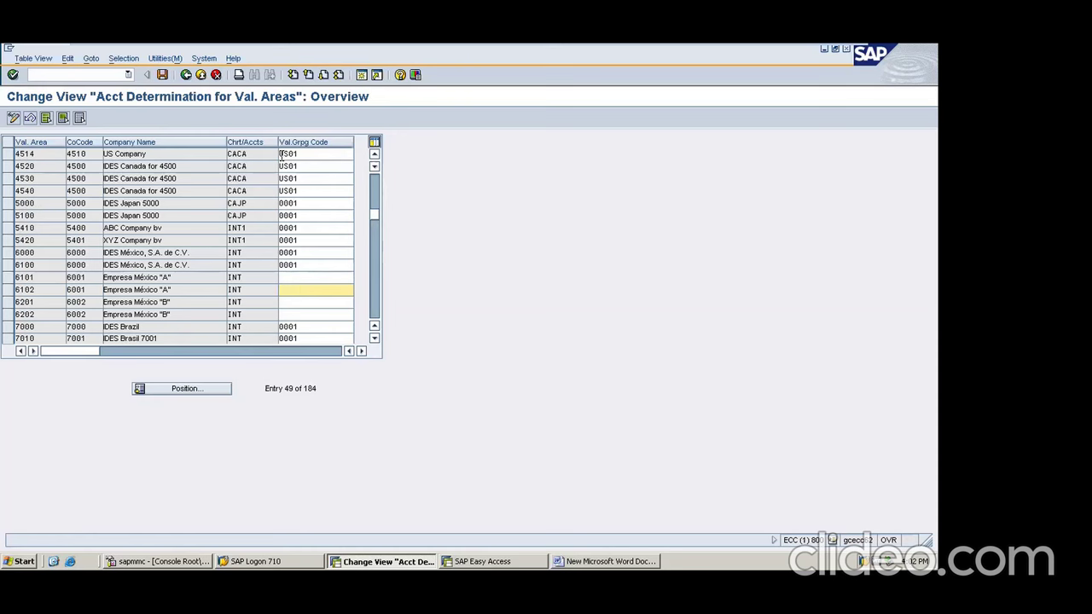
pyautogui.click(187, 76)
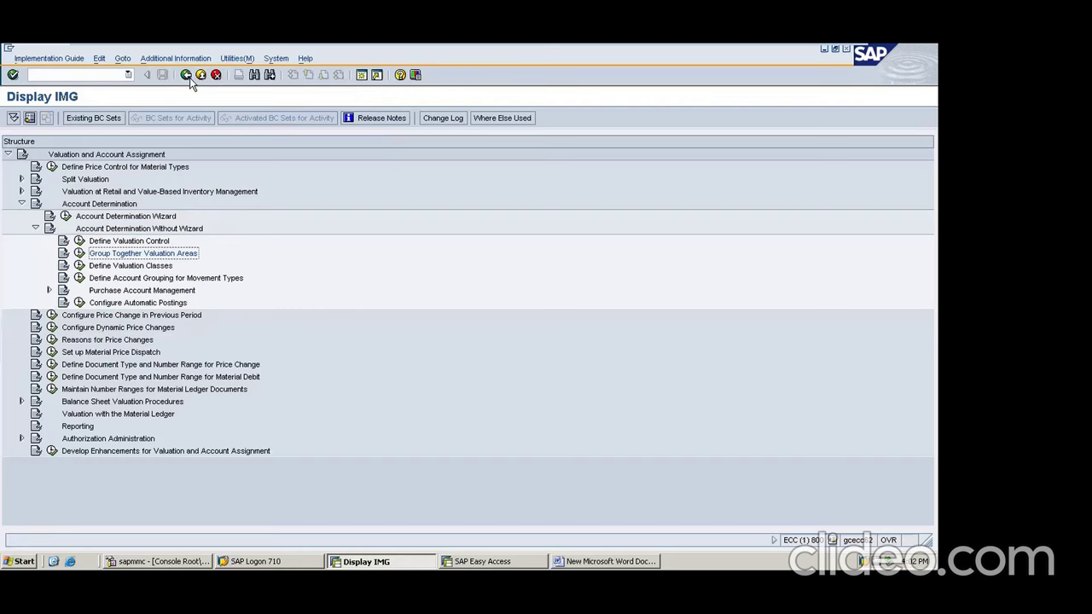
# Reopen Group Together Valuation Areas, assign grouping code 0001 to valuation area 1100, compare it with neighbouring areas 1000 and 1200, and save.
pyautogui.click(80, 253)
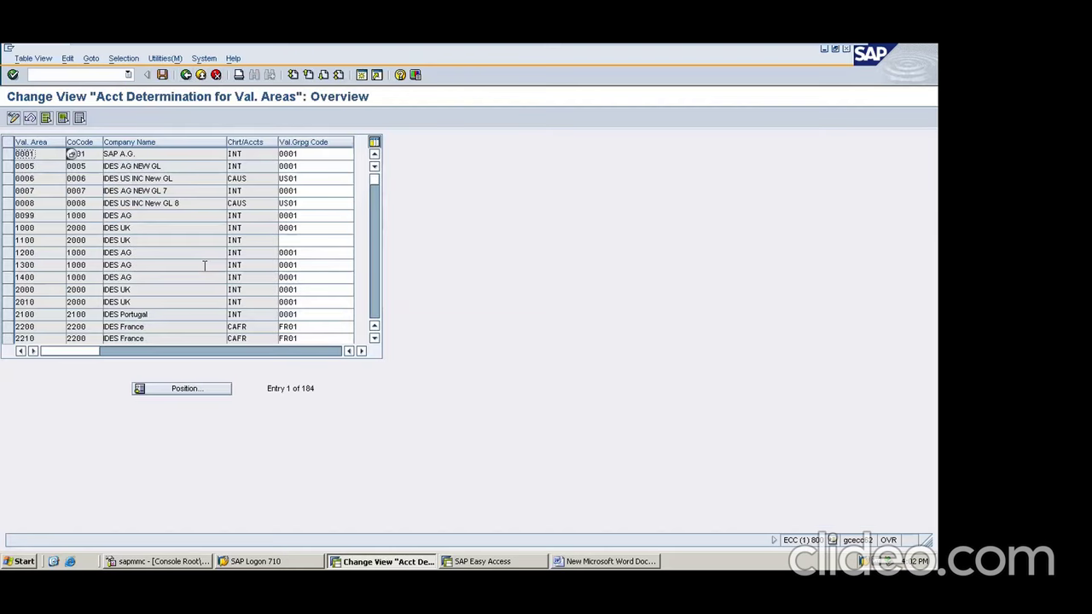
pyautogui.click(290, 240)
pyautogui.write('0001')
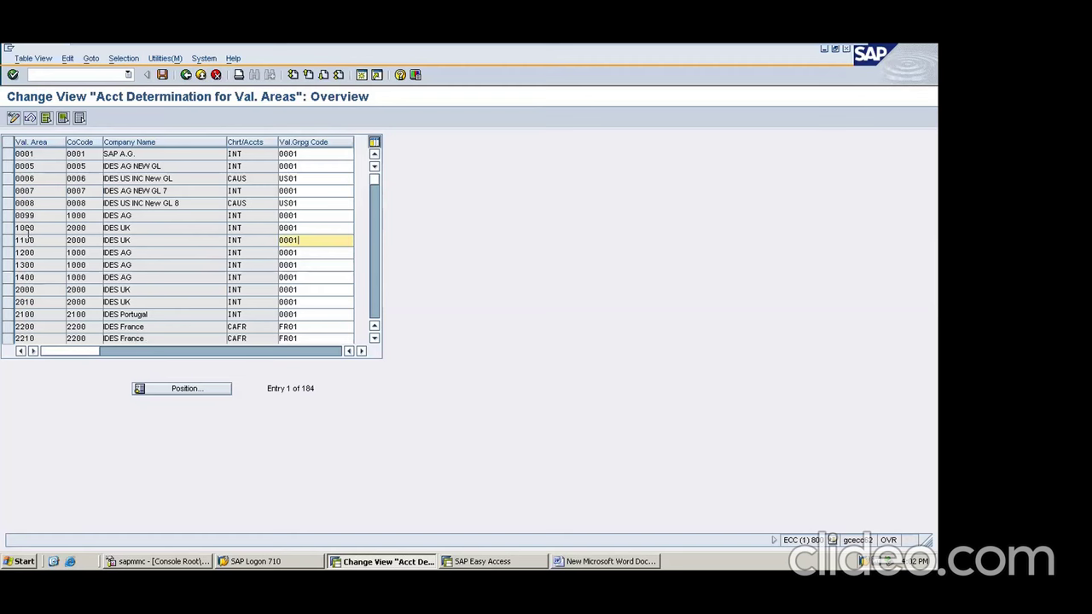
pyautogui.moveTo(42, 251); pyautogui.dragTo(7, 246)
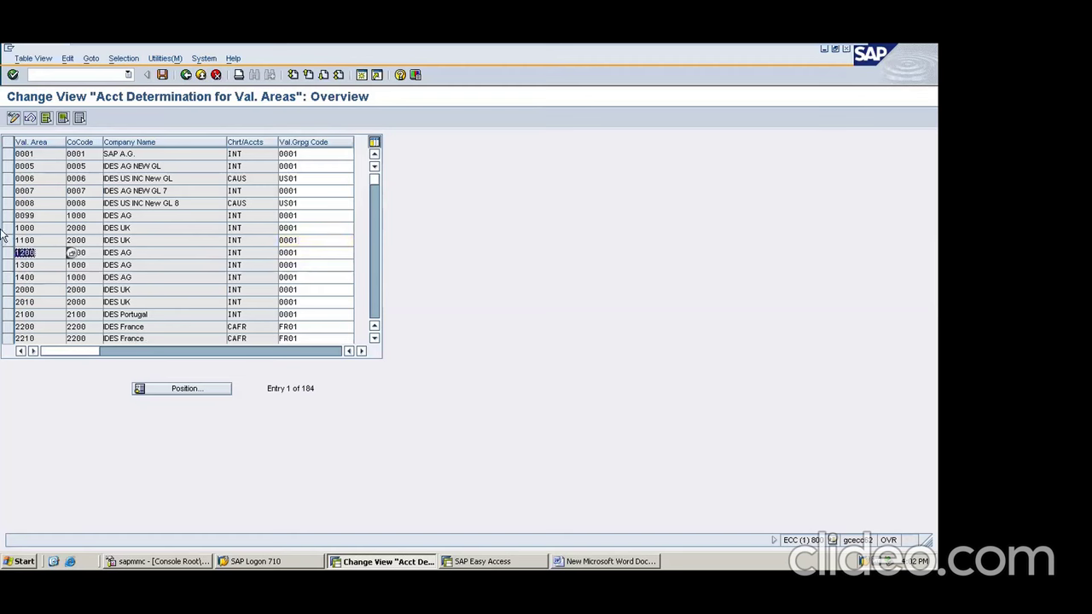
pyautogui.moveTo(43, 228); pyautogui.dragTo(6, 241)
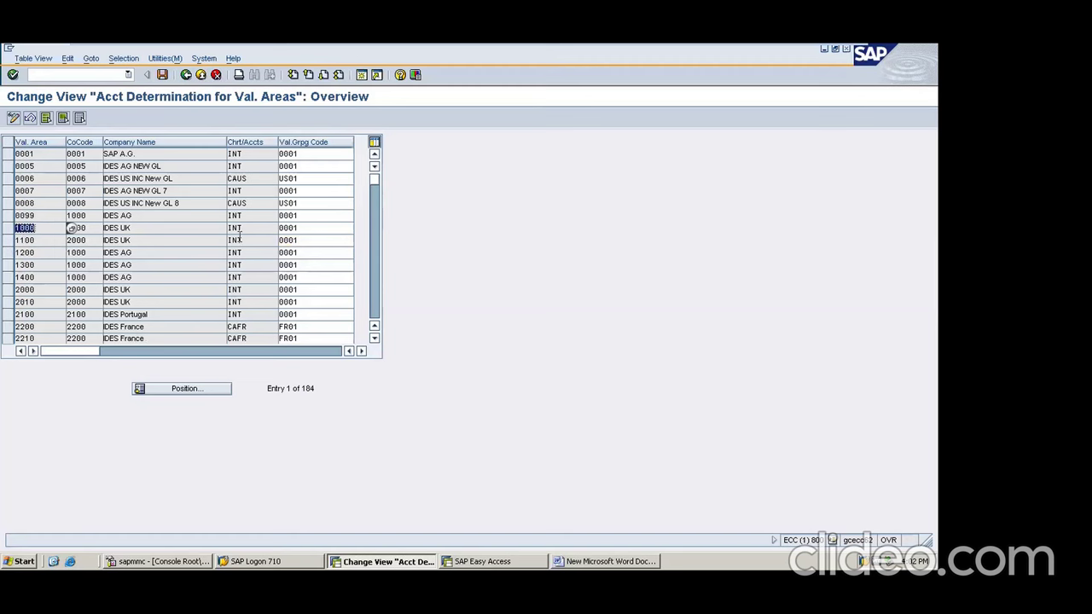
pyautogui.doubleClick(309, 228)
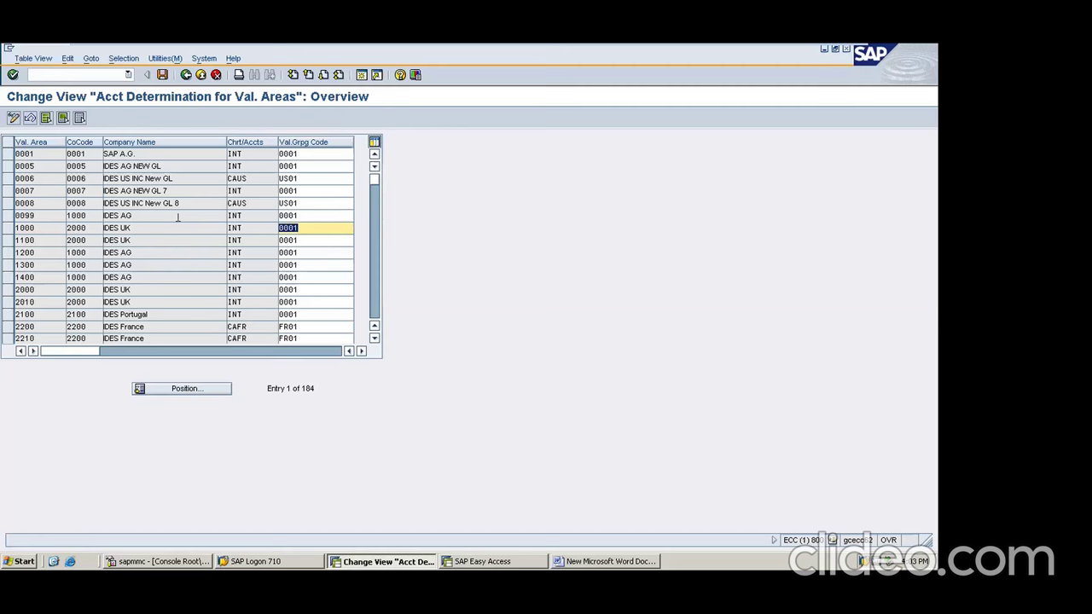
pyautogui.click(184, 75)
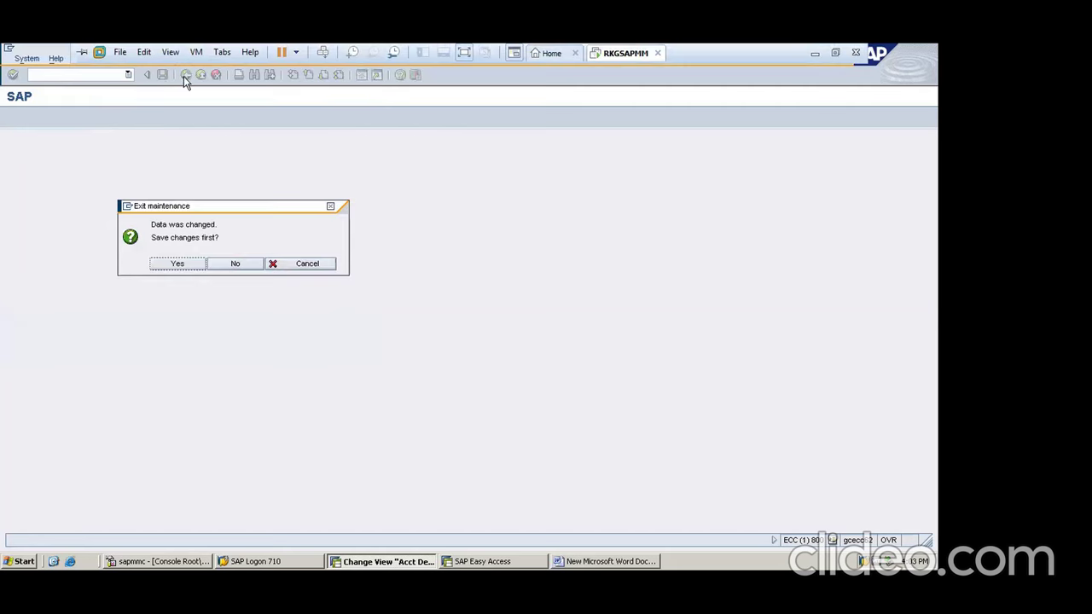
pyautogui.click(173, 264)
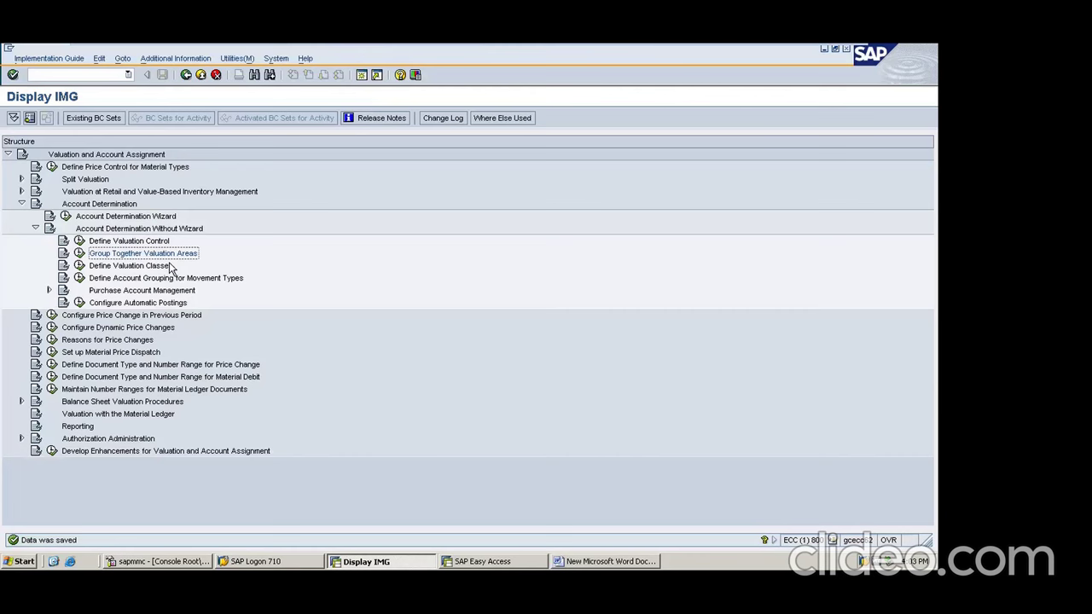
# In the Word notes, add "Valu grouping code – 1000" under Valuation grouping code and insert a blank line below the Movement type heading.
pyautogui.click(569, 562)
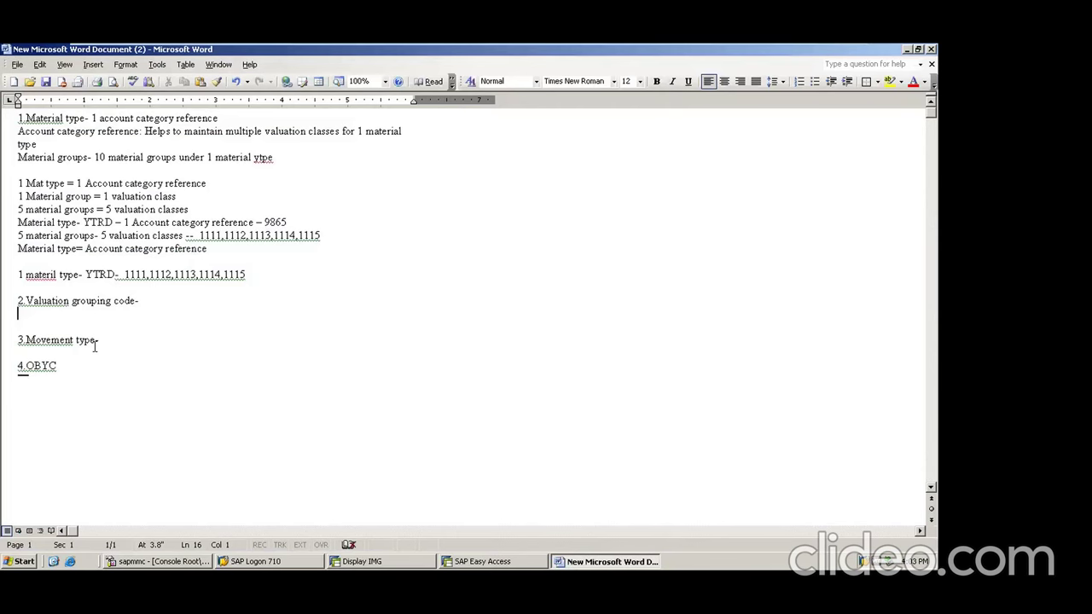
pyautogui.write('Valu grouping cod')
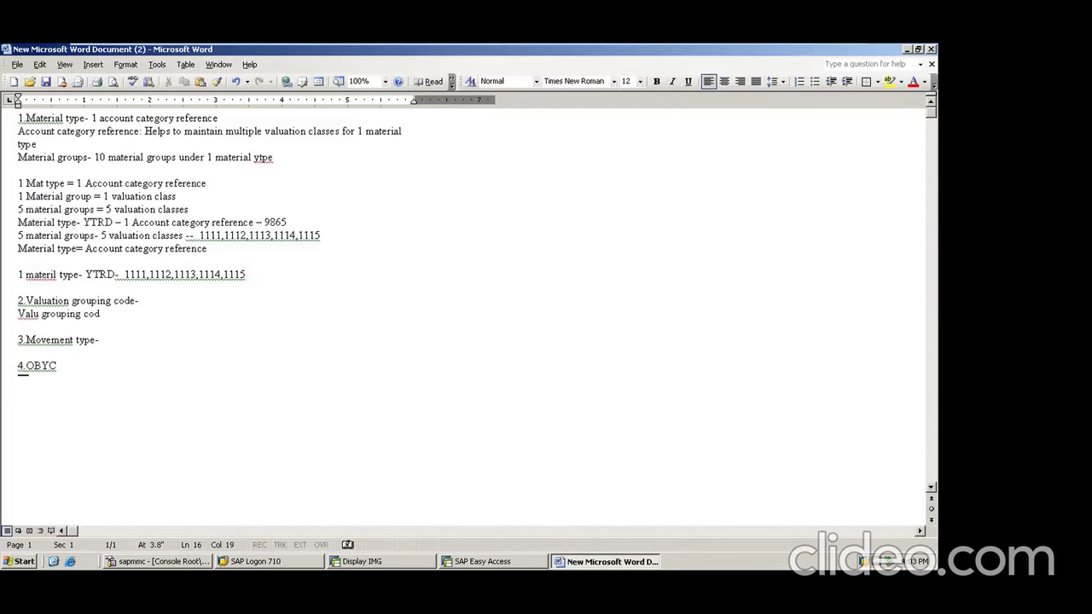
pyautogui.write('e -')
pyautogui.write(' 1000')
pyautogui.click(104, 339)
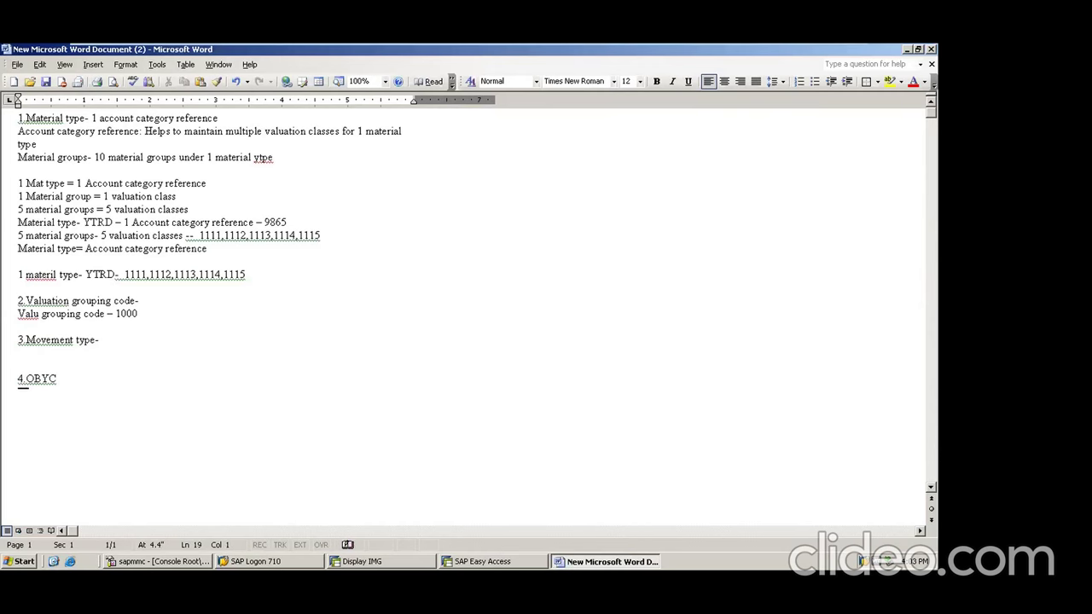
# Switch back to the SAP IMG, check in Define Valuation Control whether the valuation grouping code is active, and return to the IMG.
pyautogui.hotkey('alt', 'Tab')
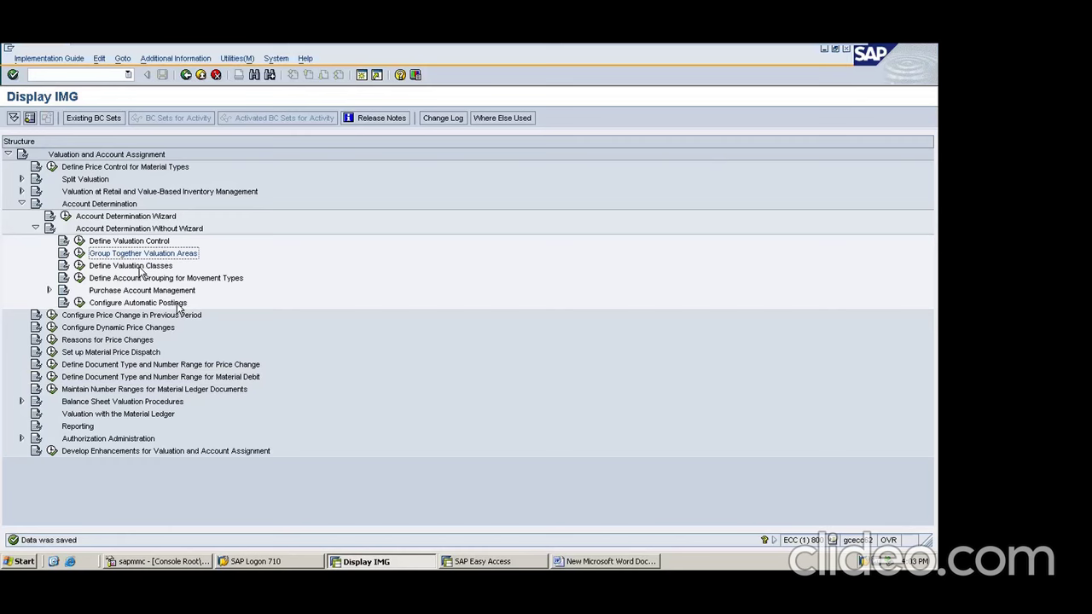
pyautogui.click(79, 241)
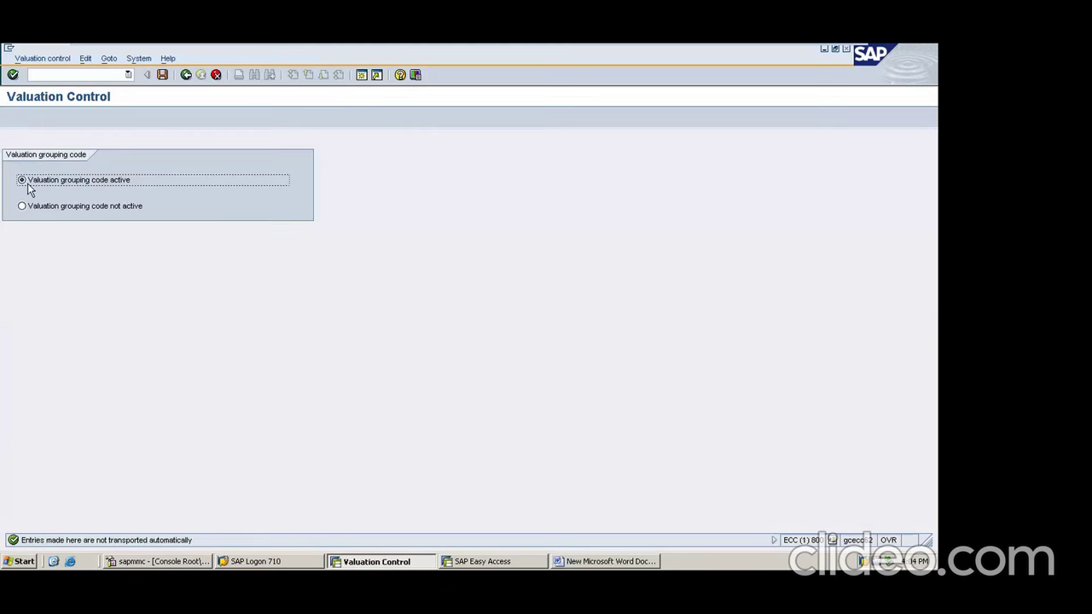
pyautogui.click(186, 75)
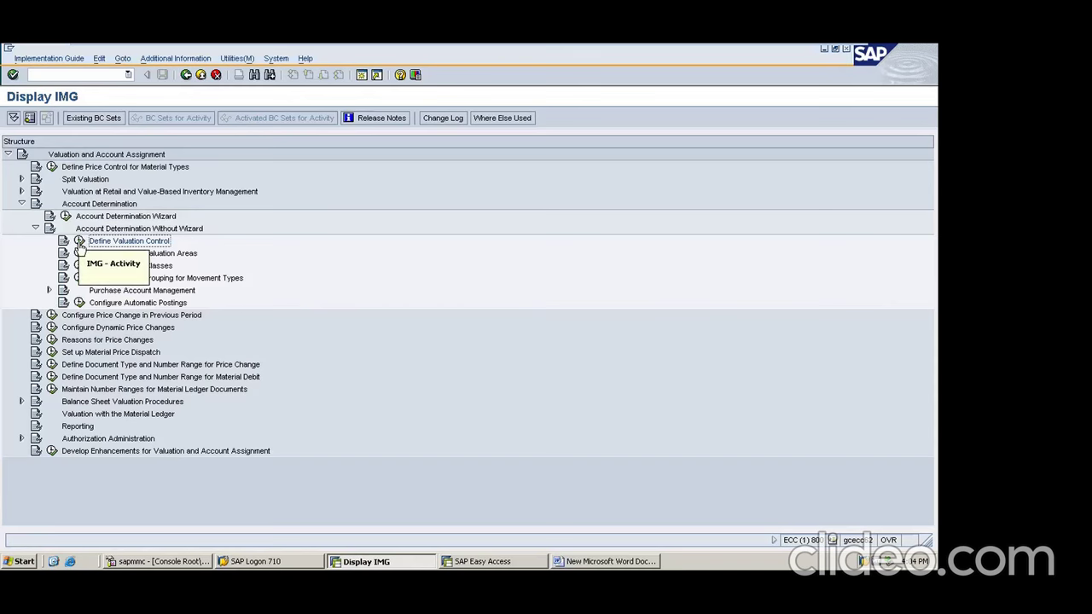
pyautogui.click(79, 242)
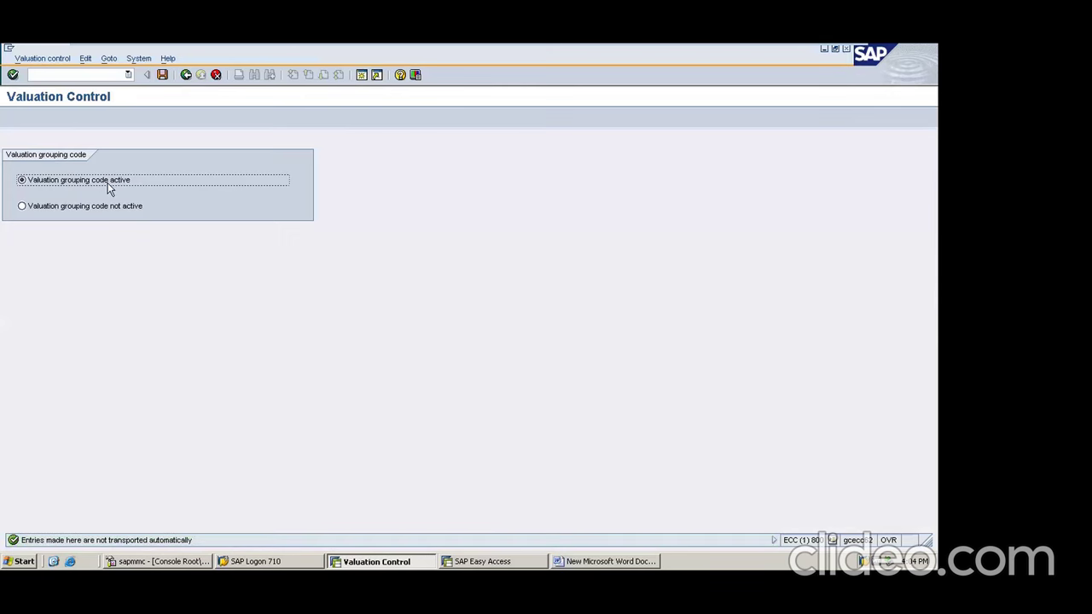
pyautogui.click(182, 77)
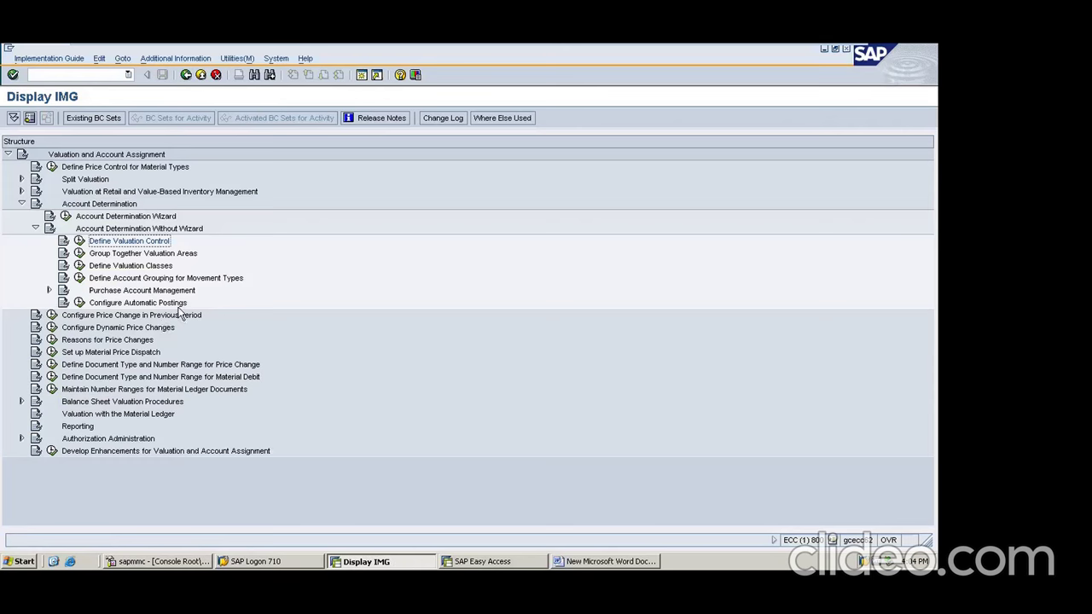
# Switch from the IMG session to the SAP Easy Access session.
pyautogui.hotkey('alt', 'Tab')
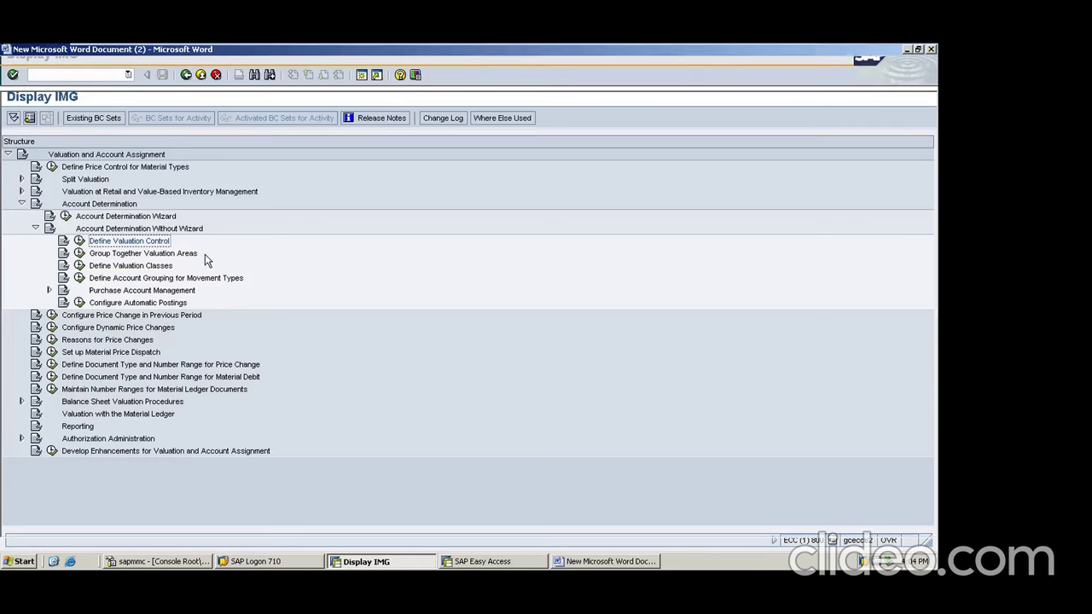
pyautogui.hotkey('alt', 'Tab')
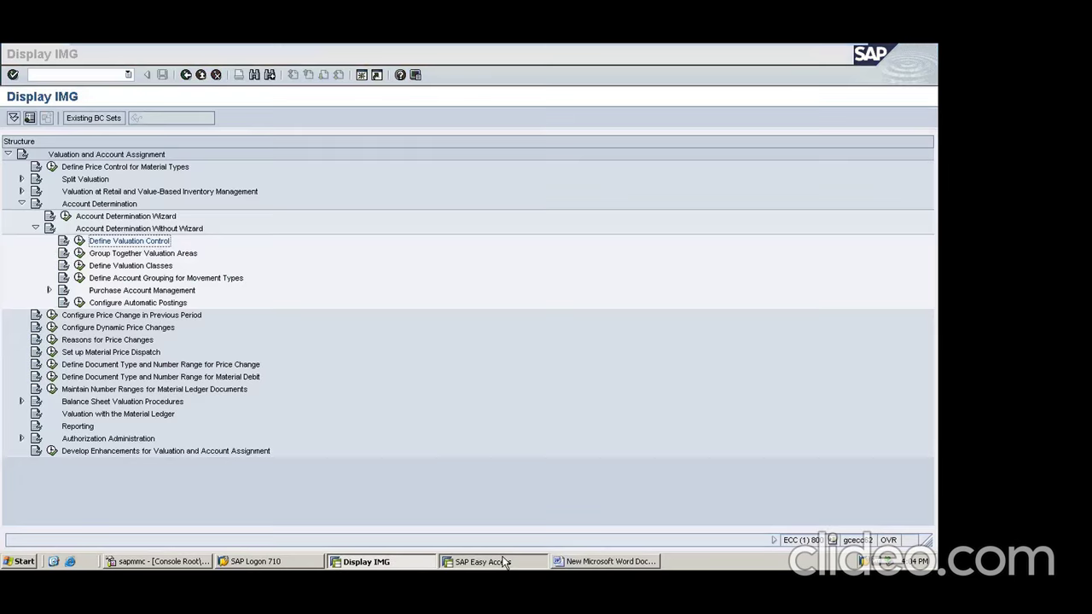
pyautogui.hotkey('alt', 'Tab')
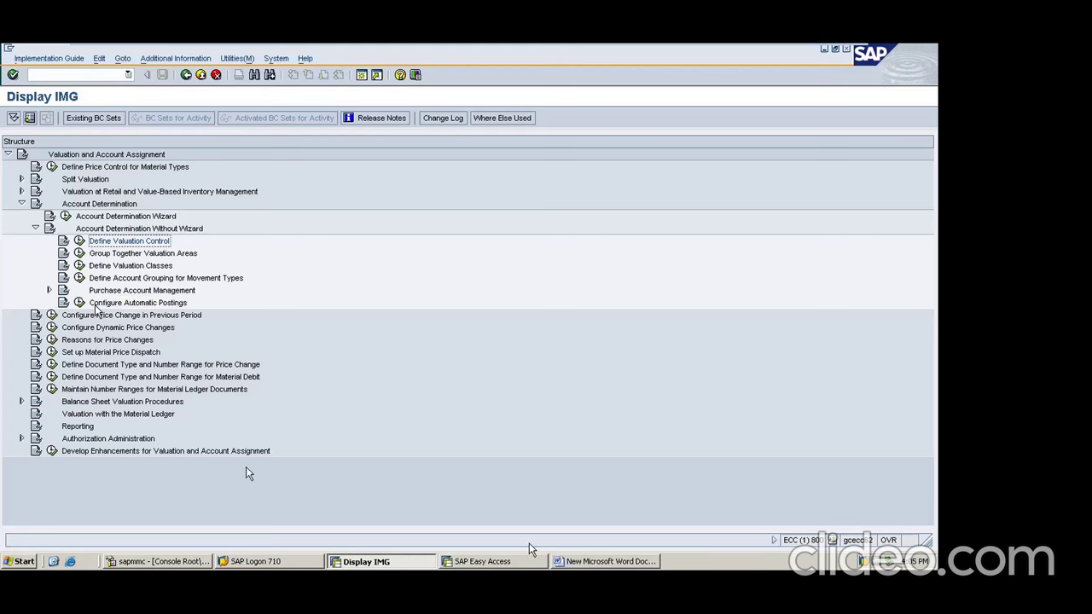
pyautogui.click(502, 562)
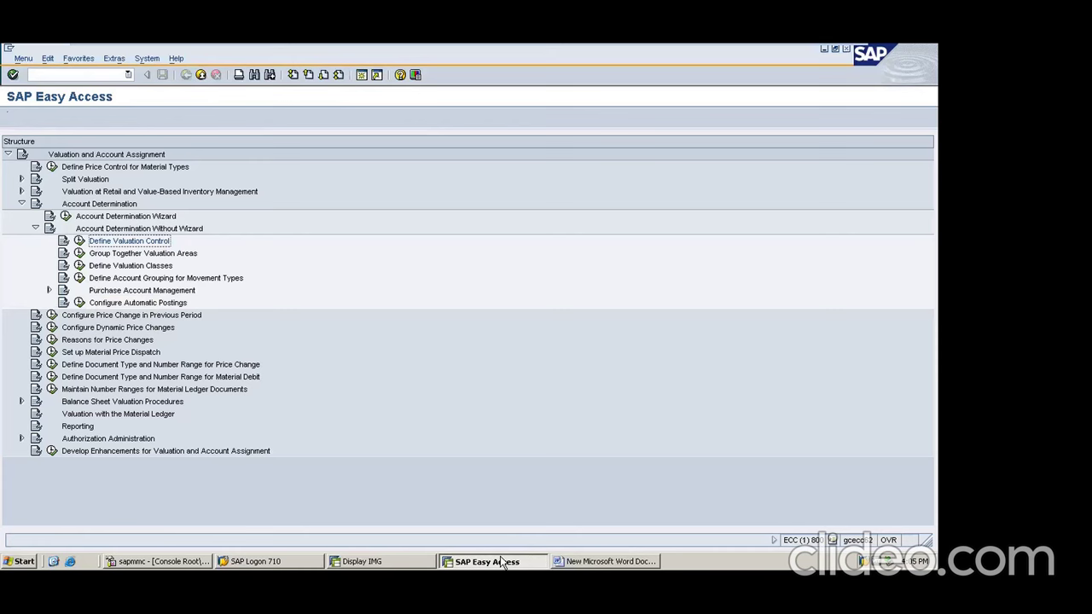